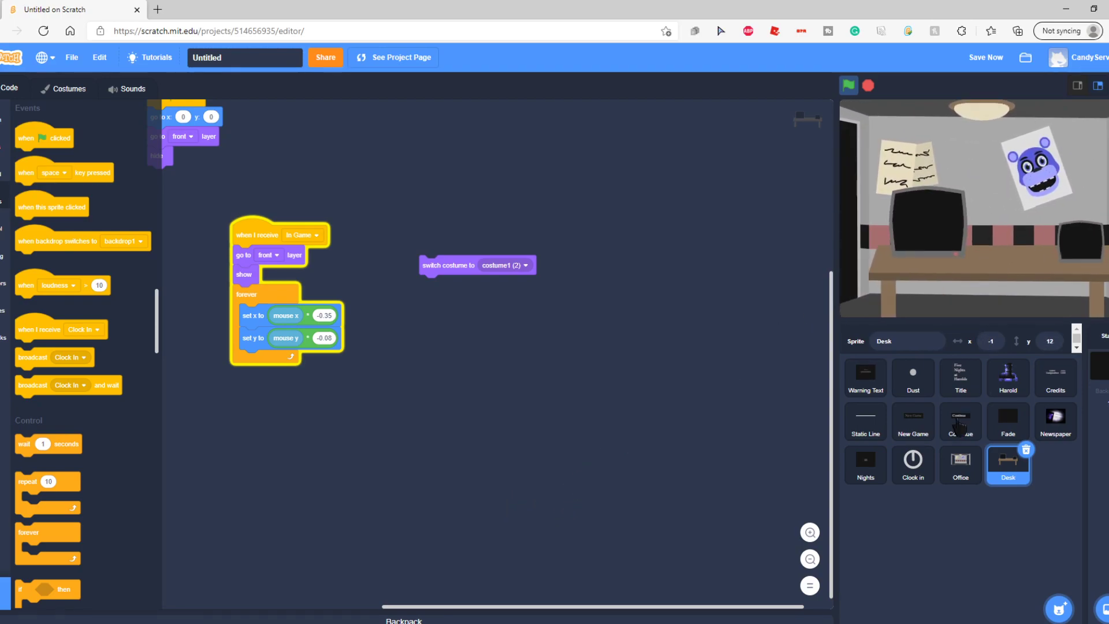
# Review the Office and Desk scripts, keep Office on costume1, then open the project page
pyautogui.click(961, 465)
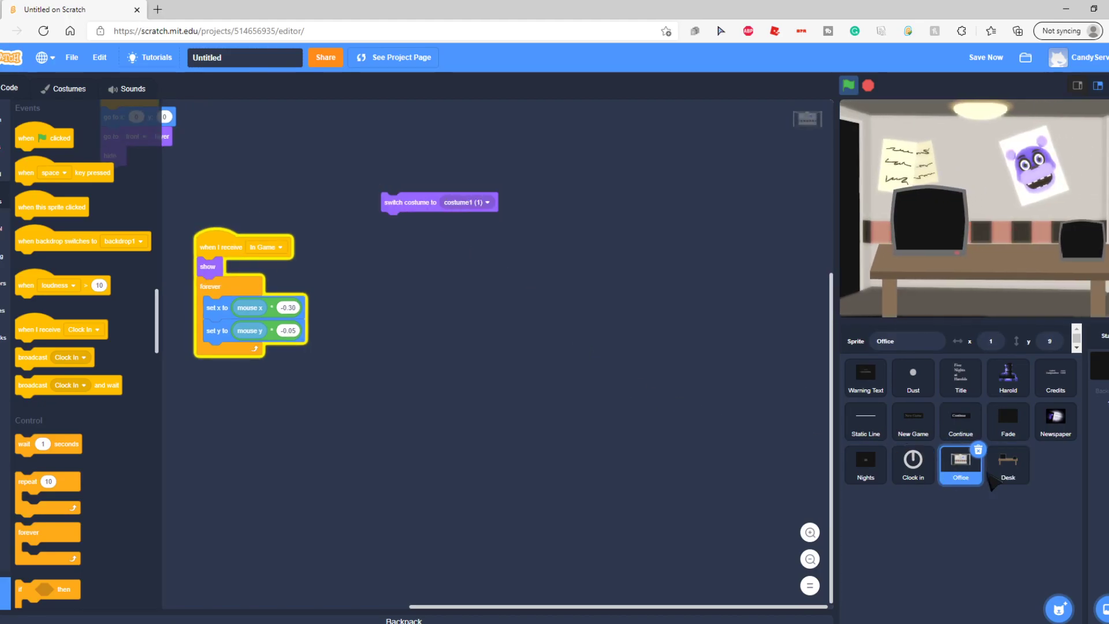
pyautogui.click(1009, 465)
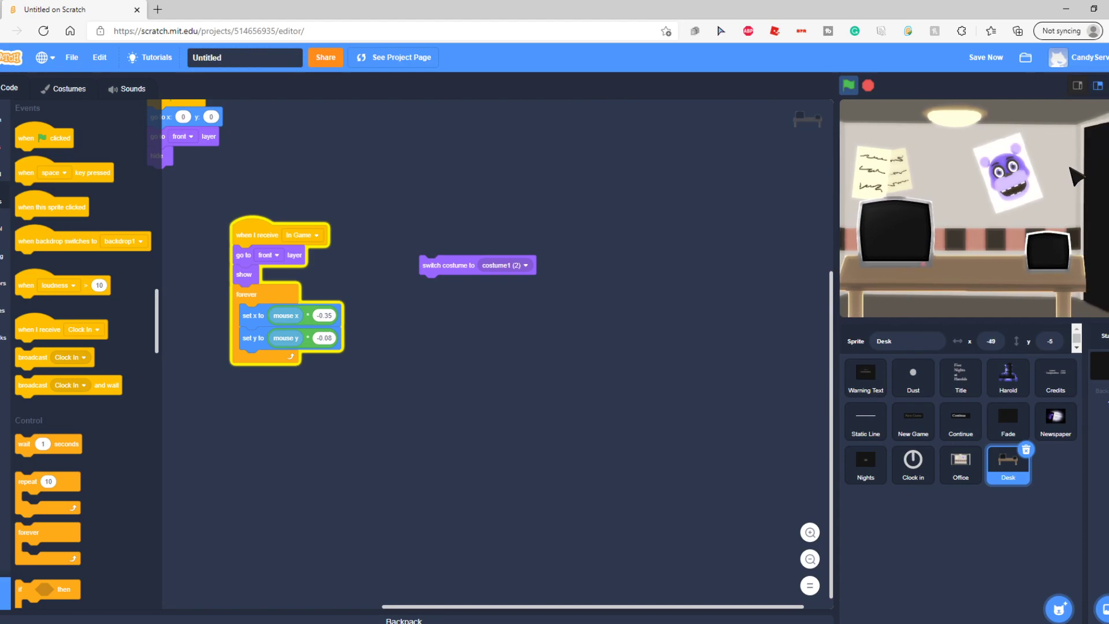
pyautogui.click(961, 462)
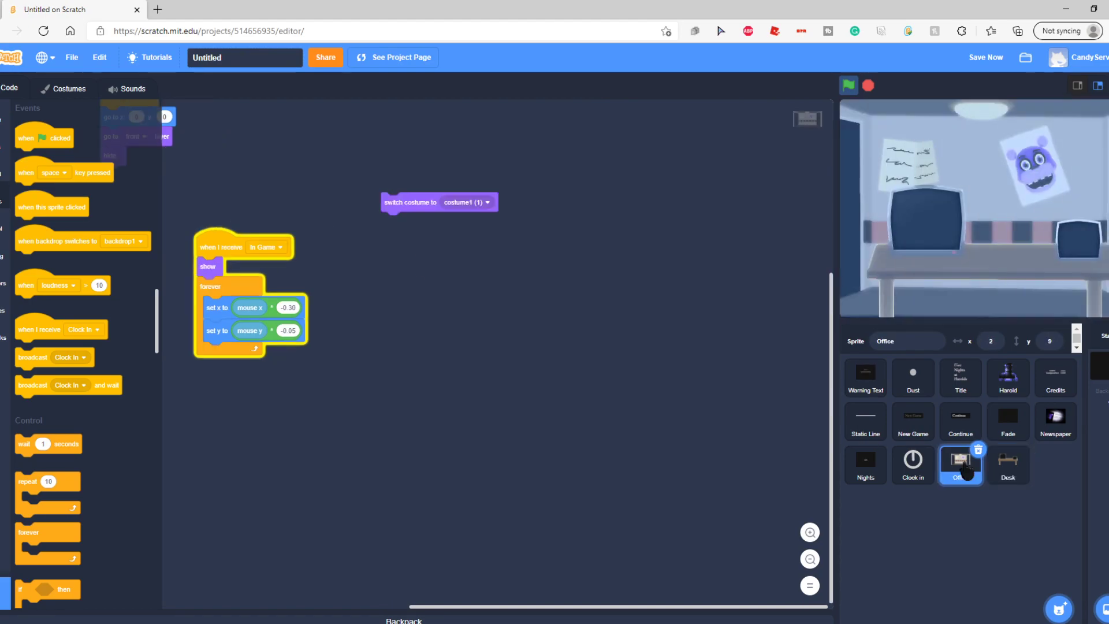
pyautogui.click(487, 202)
pyautogui.click(558, 226)
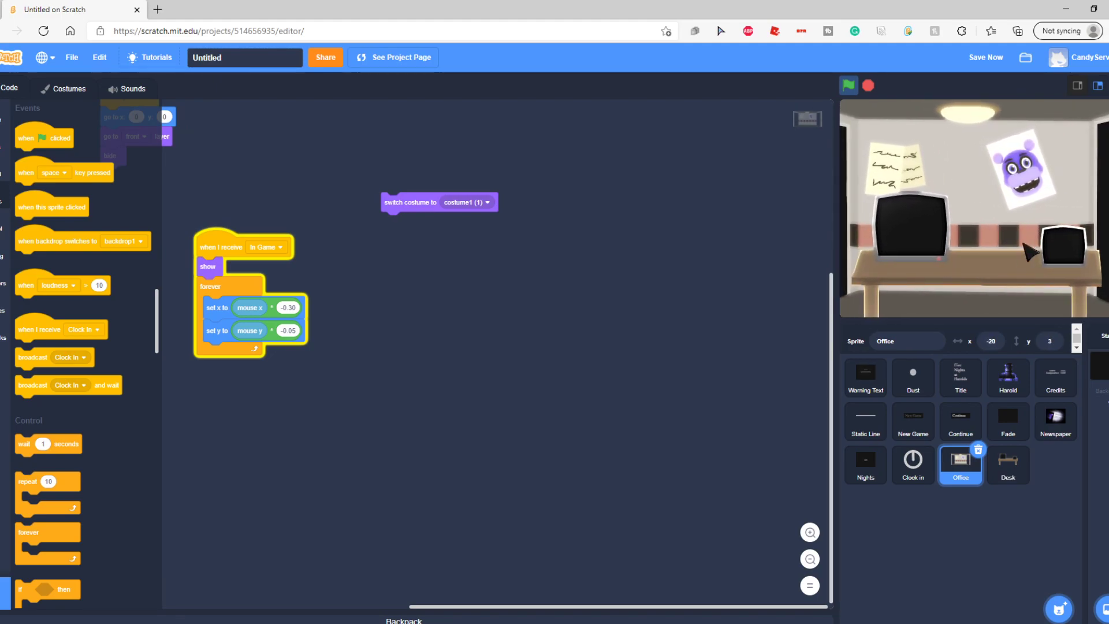
pyautogui.click(390, 58)
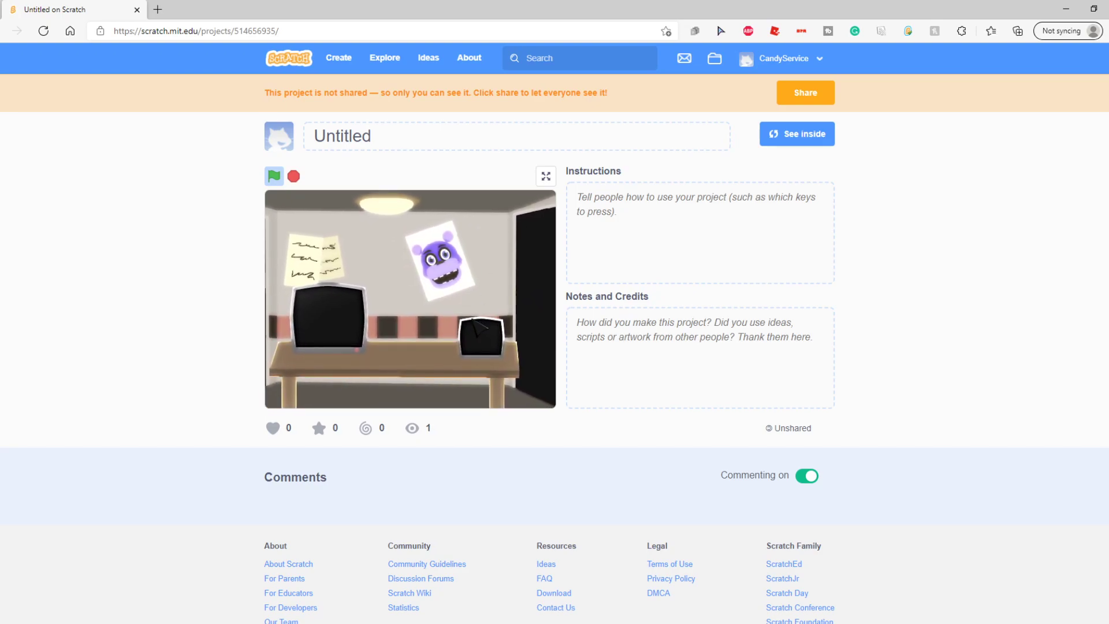
# View the running office scene fullscreen, exit, and go back inside the editor
pyautogui.click(546, 177)
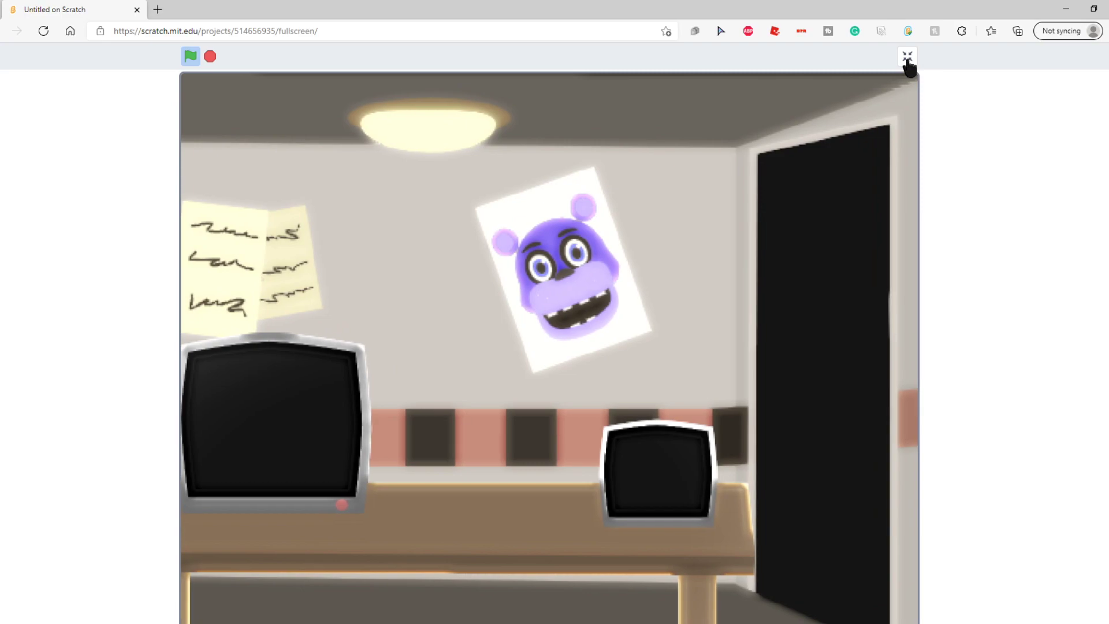
pyautogui.click(908, 56)
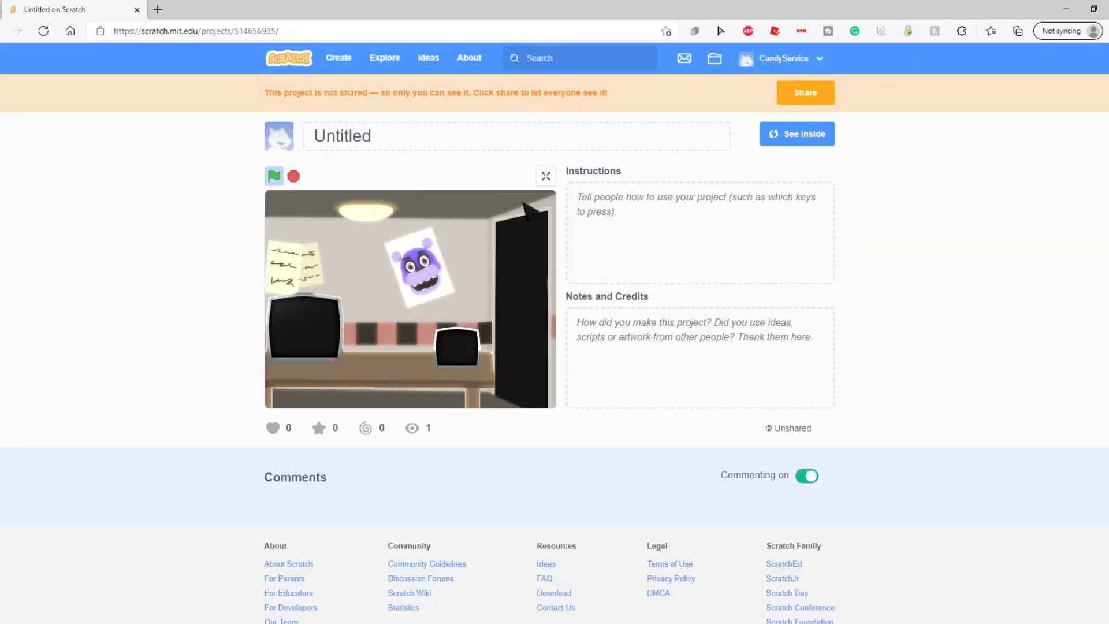
pyautogui.click(816, 132)
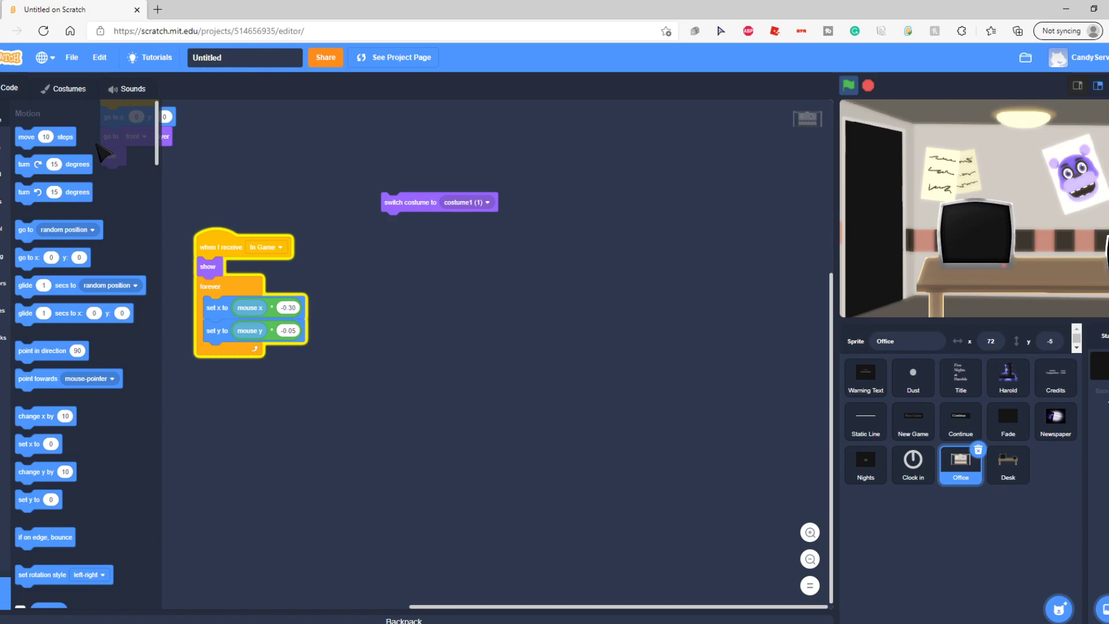
# In the Costumes tab, compare the Office and Desk sprites' costume1 thumbnails
pyautogui.click(65, 89)
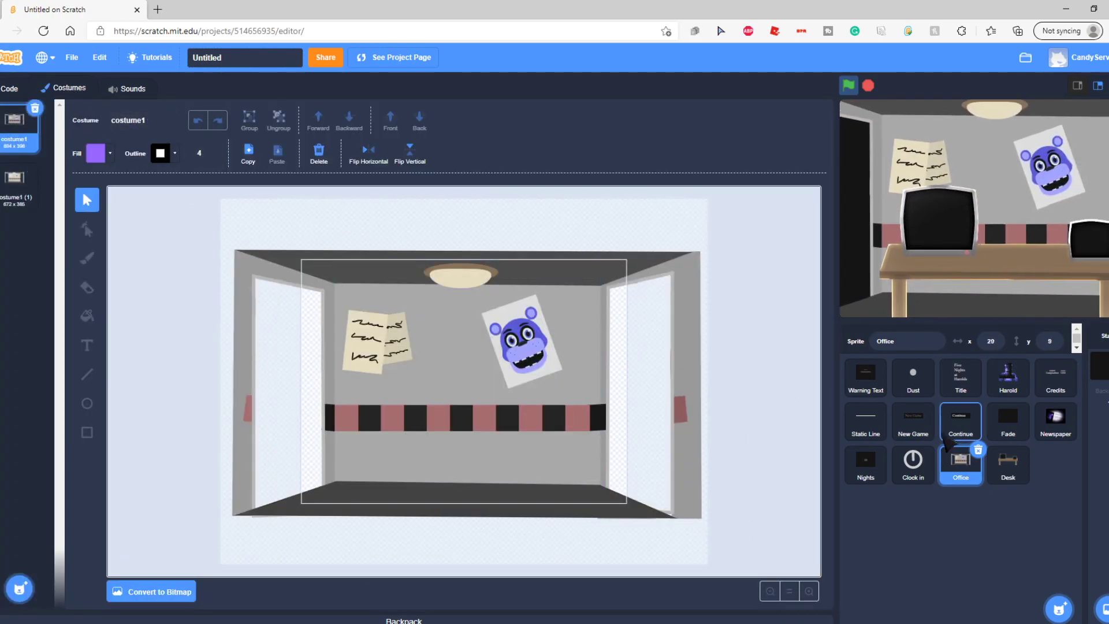
pyautogui.click(1007, 459)
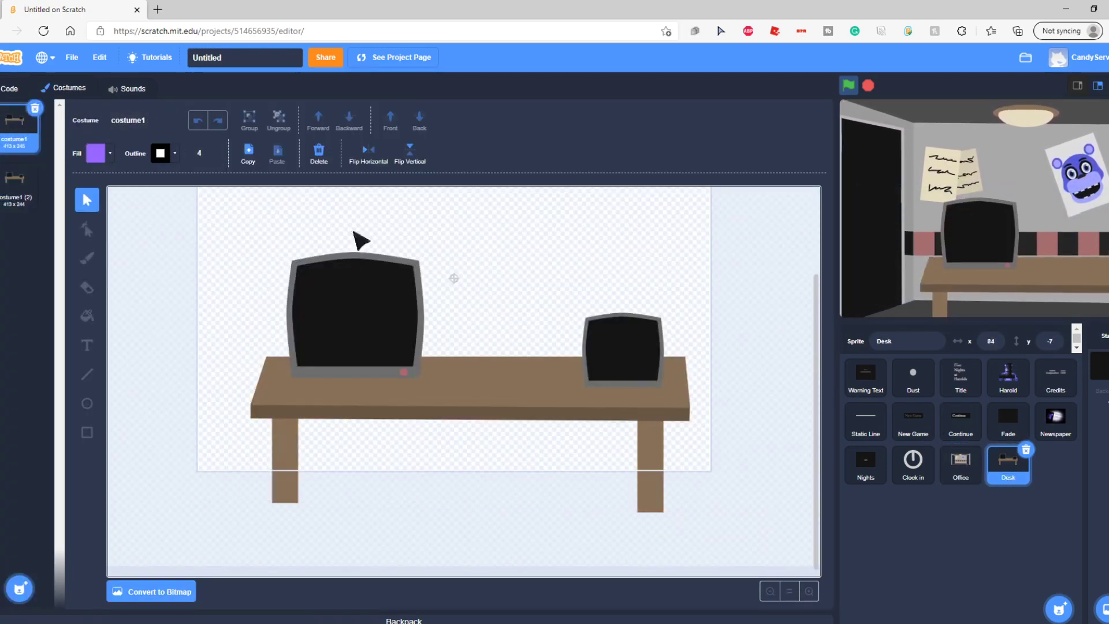
pyautogui.click(960, 461)
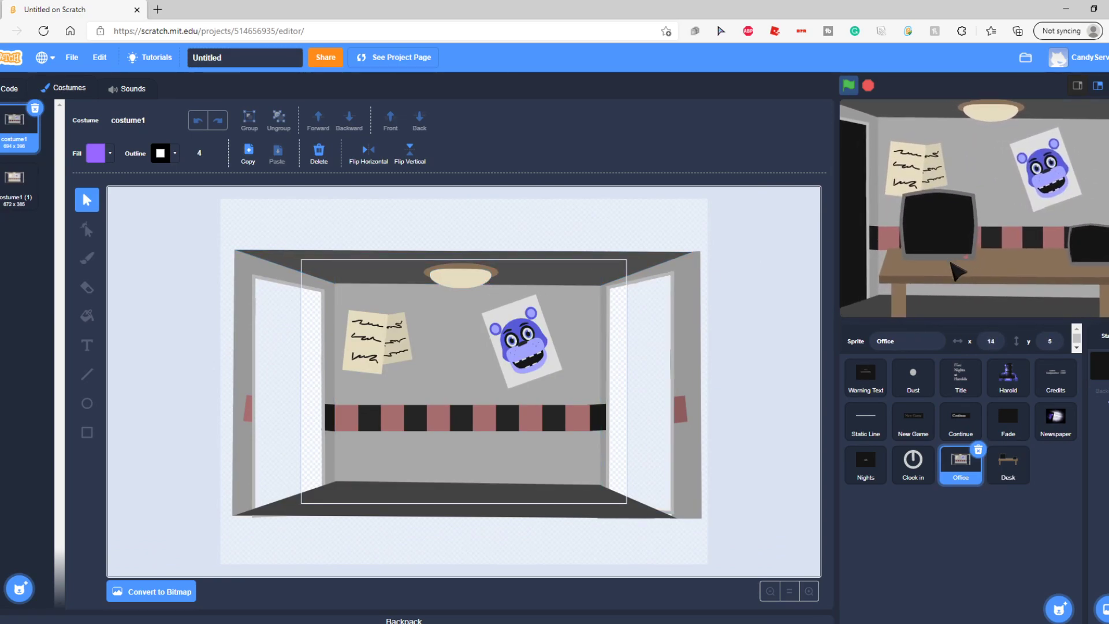
pyautogui.click(1009, 463)
pyautogui.click(961, 460)
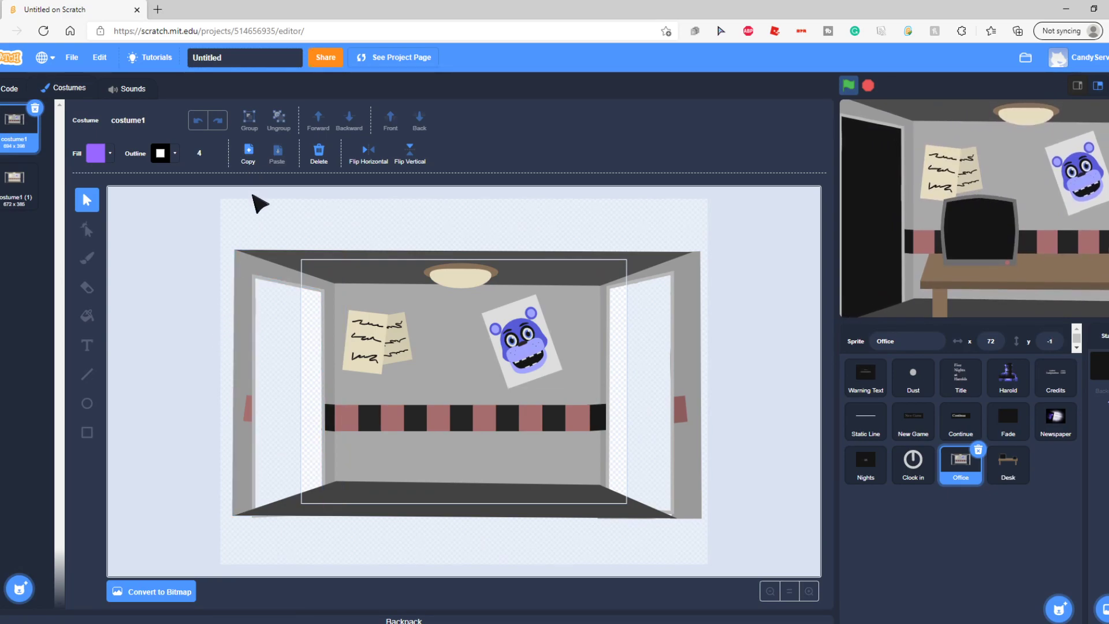
pyautogui.rightClick(1, 141)
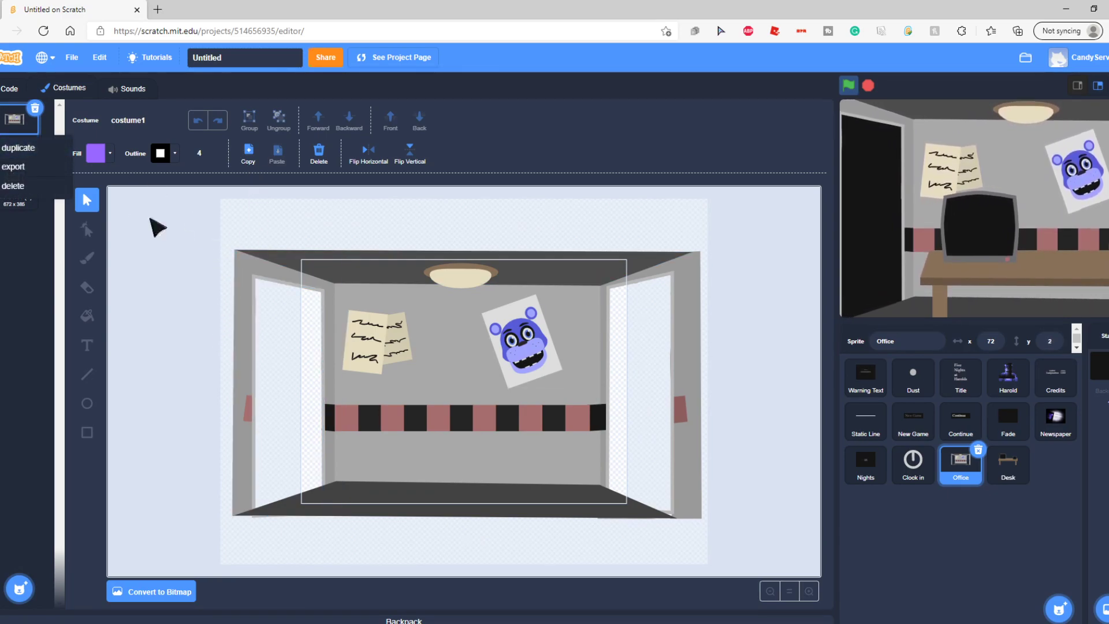
pyautogui.click(17, 147)
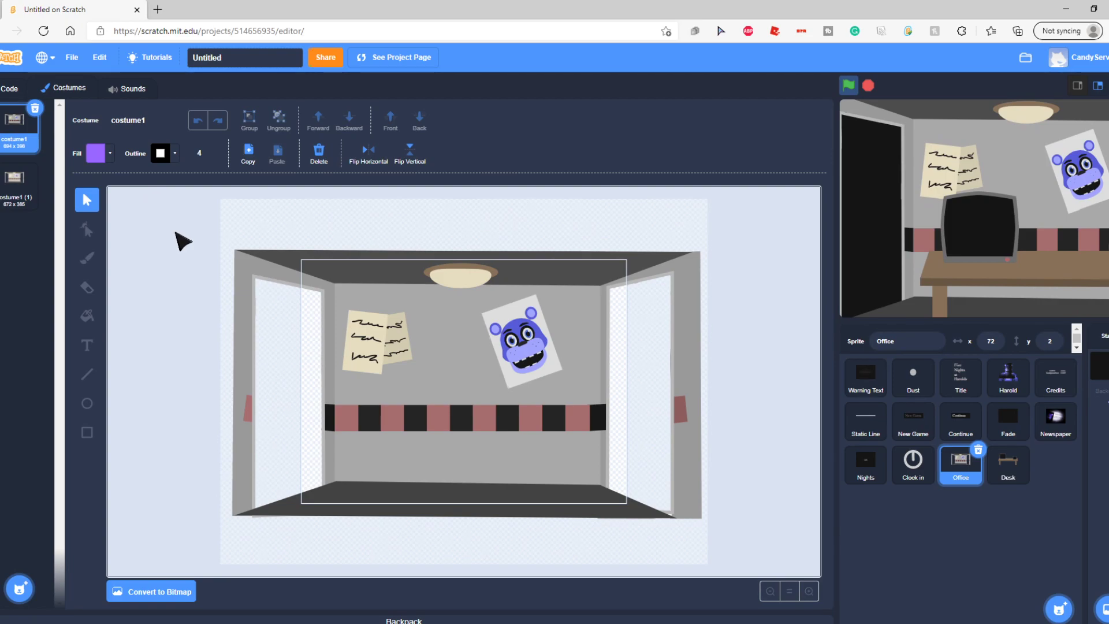
pyautogui.click(1008, 462)
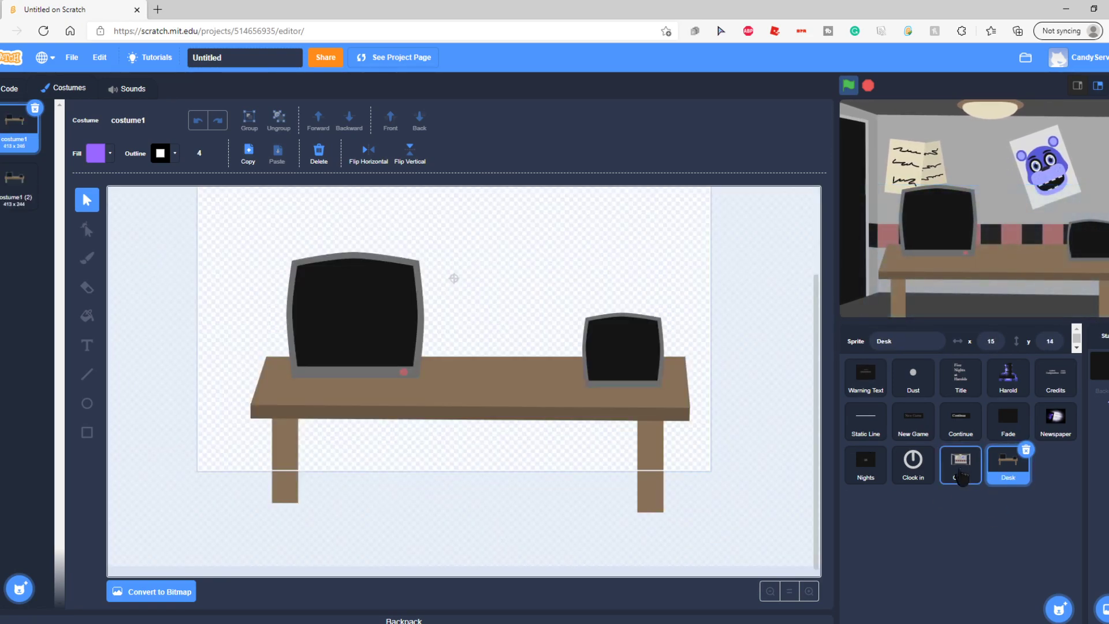
pyautogui.click(961, 471)
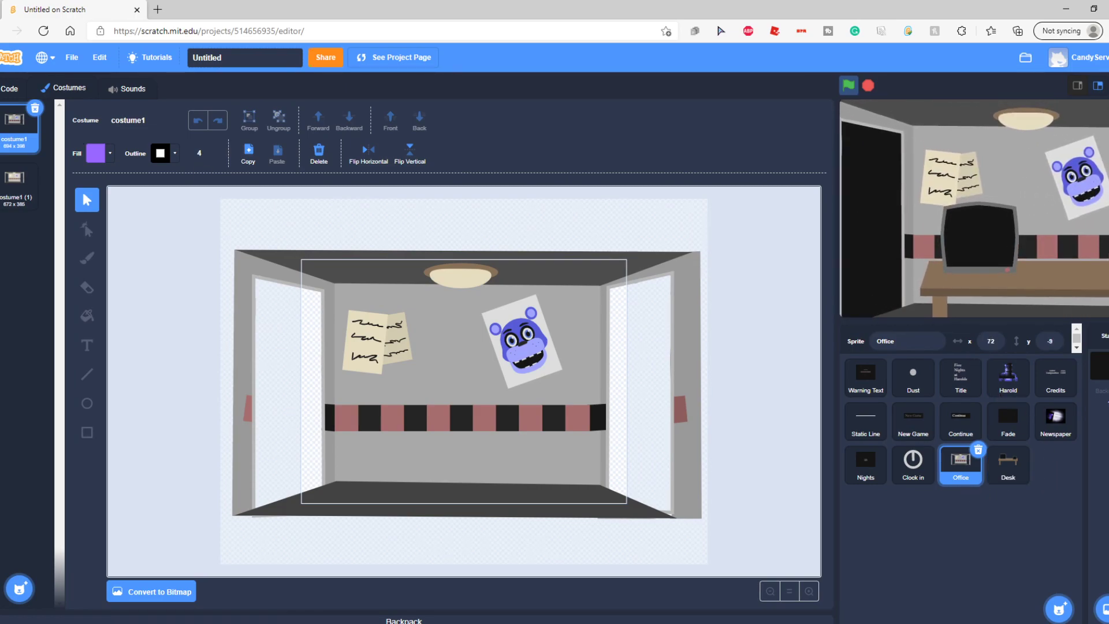
# Export costume1 of the Office sprite, then of the Desk sprite, as image files
pyautogui.rightClick(15, 138)
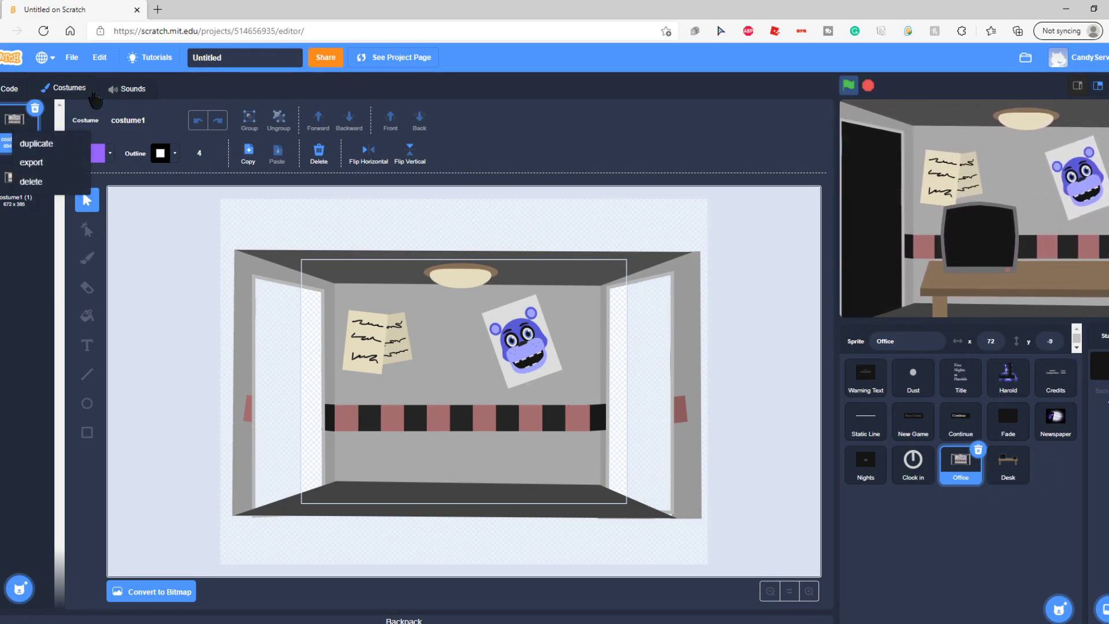
pyautogui.click(45, 163)
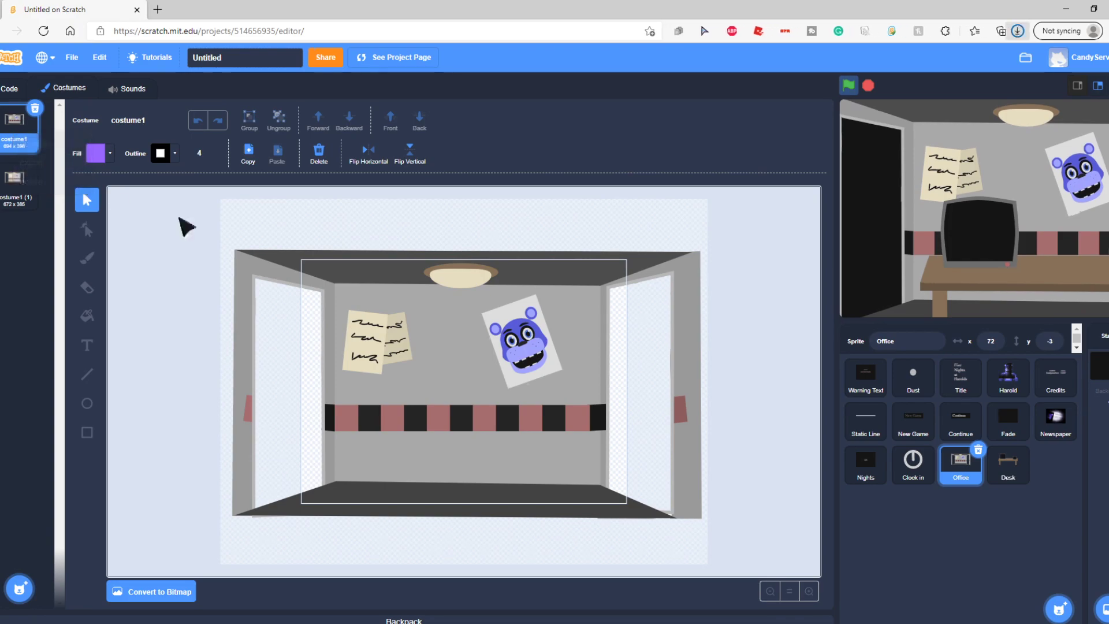
pyautogui.click(1008, 462)
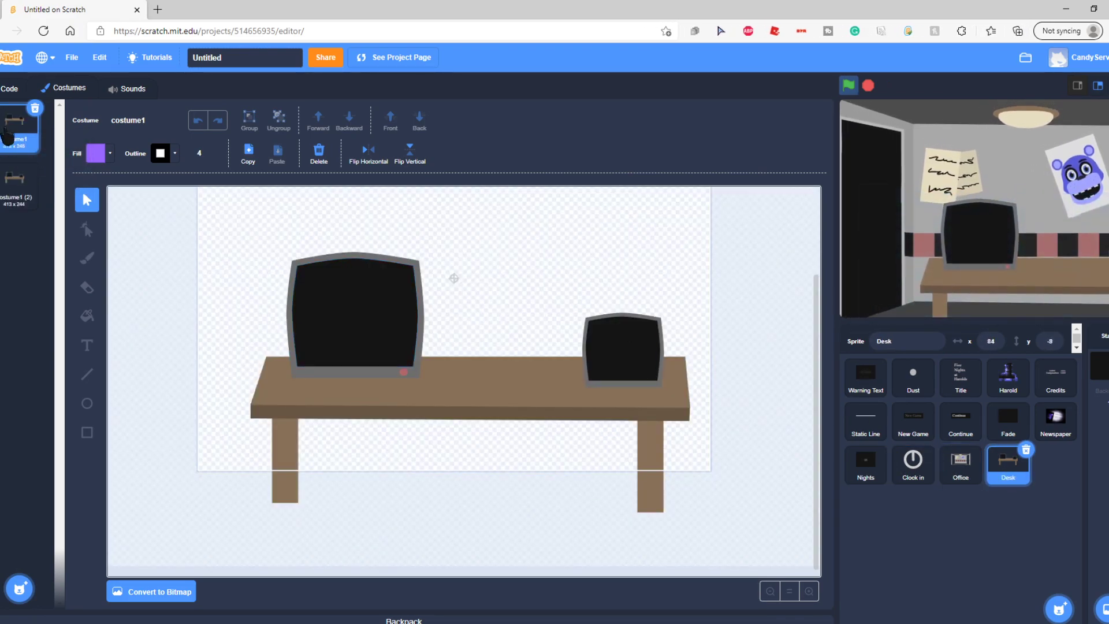
pyautogui.rightClick(16, 134)
pyautogui.click(45, 163)
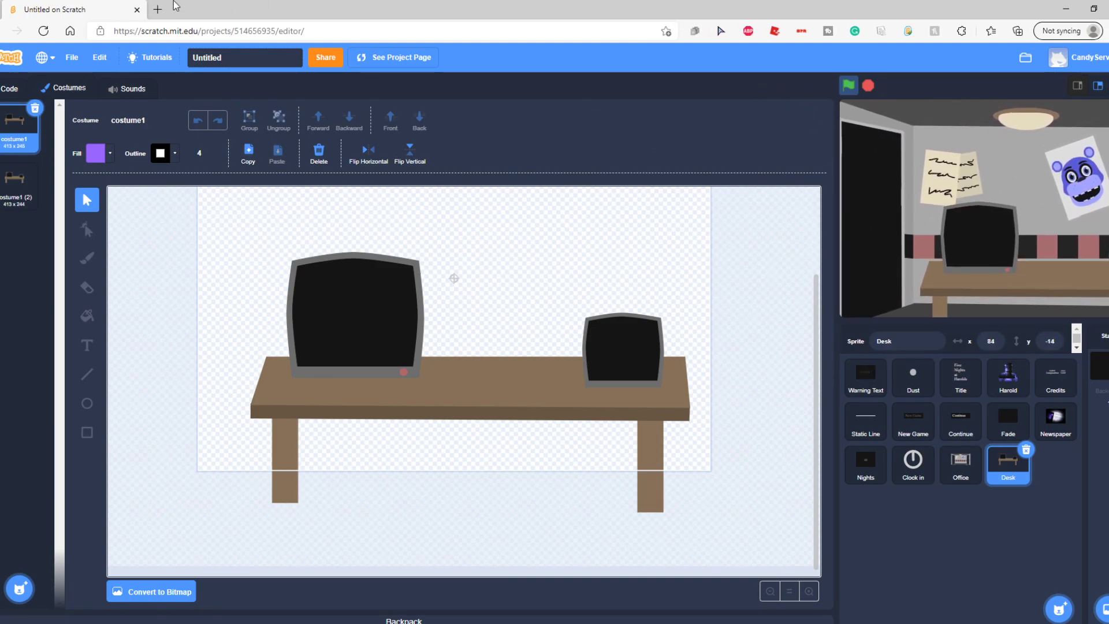
# Go to pixlr.com in a new browser tab and launch PIXLR E
pyautogui.click(158, 10)
pyautogui.write('pixlr.com')
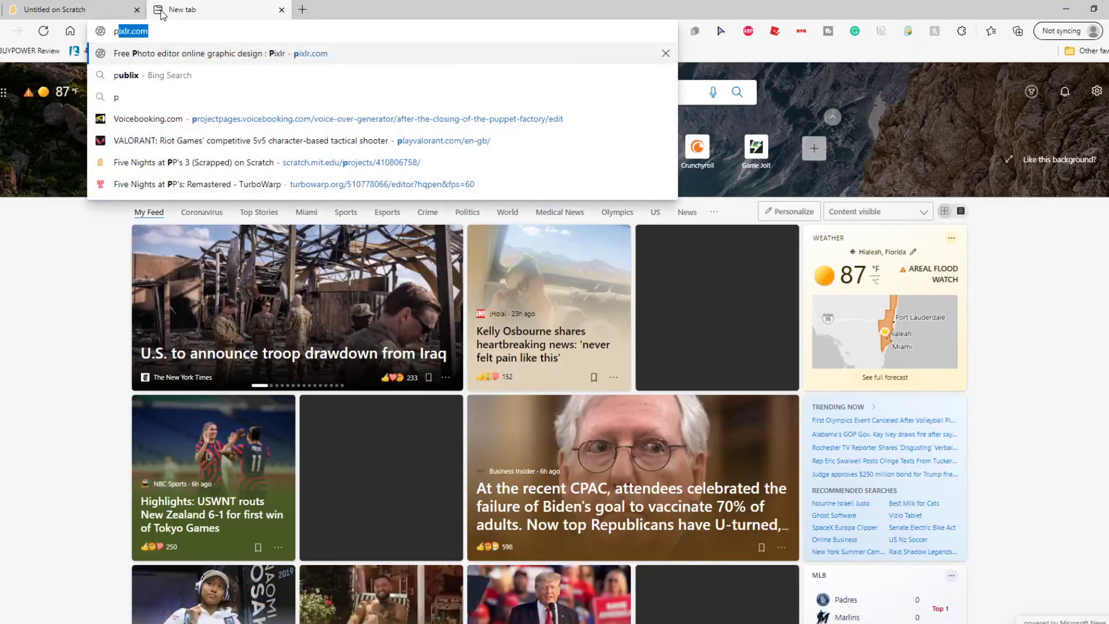
pyautogui.press('Return')
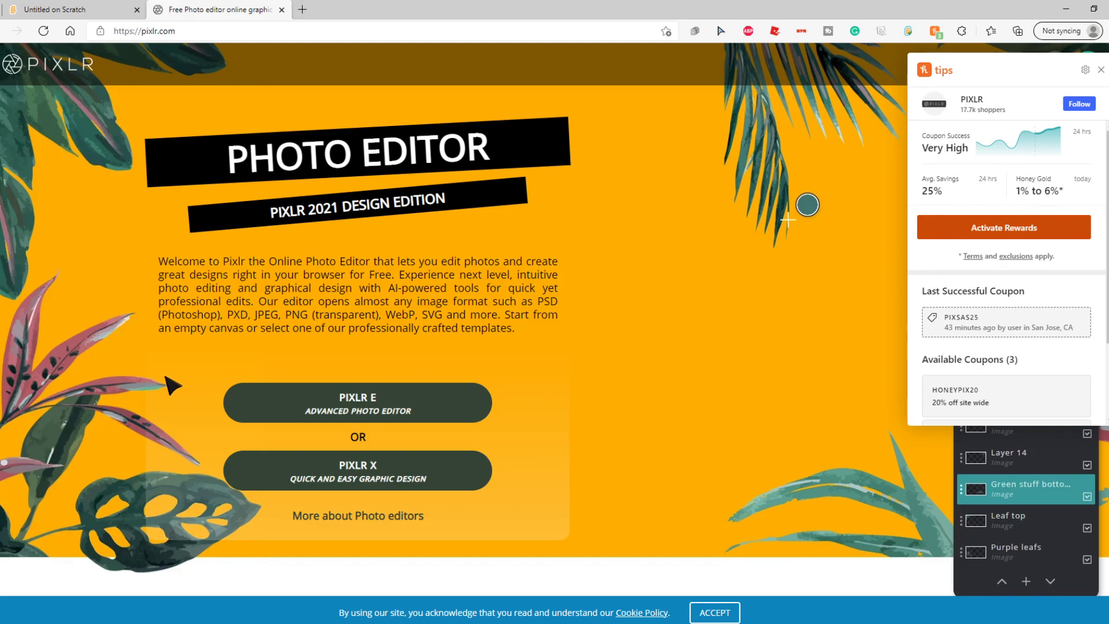
pyautogui.click(231, 399)
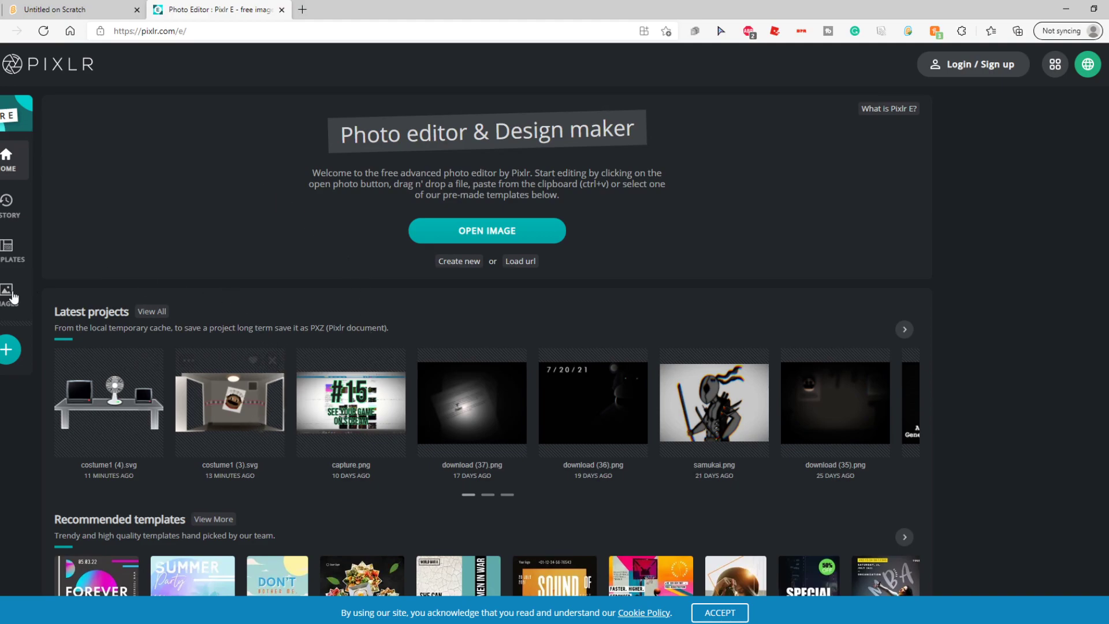
# Use Open Image to load costume1 (5).svg from the computer
pyautogui.click(2, 355)
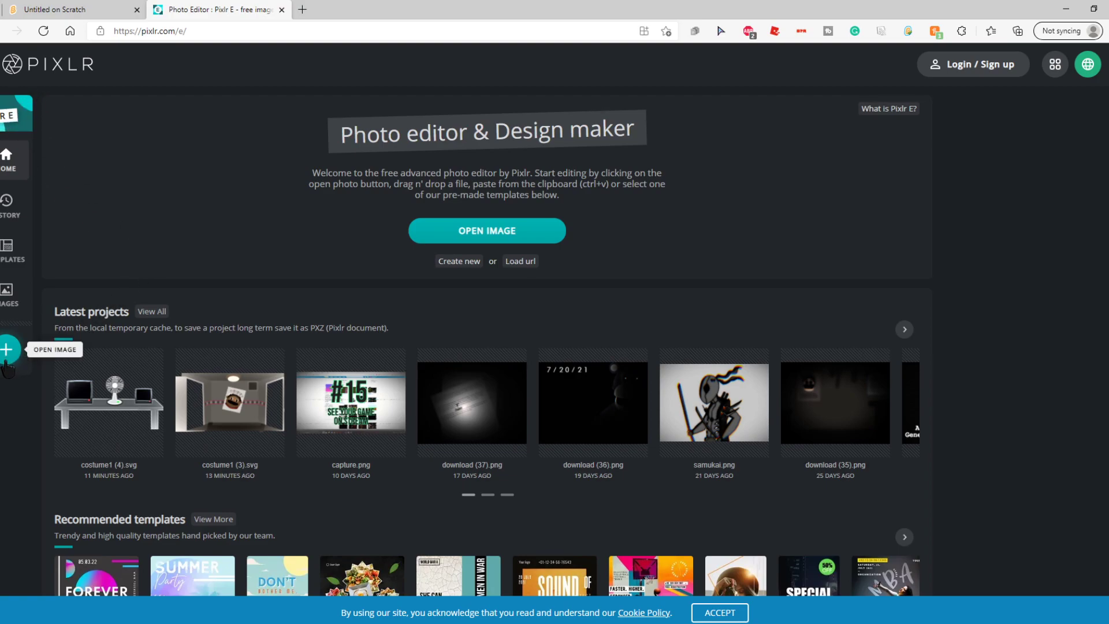
pyautogui.click(6, 362)
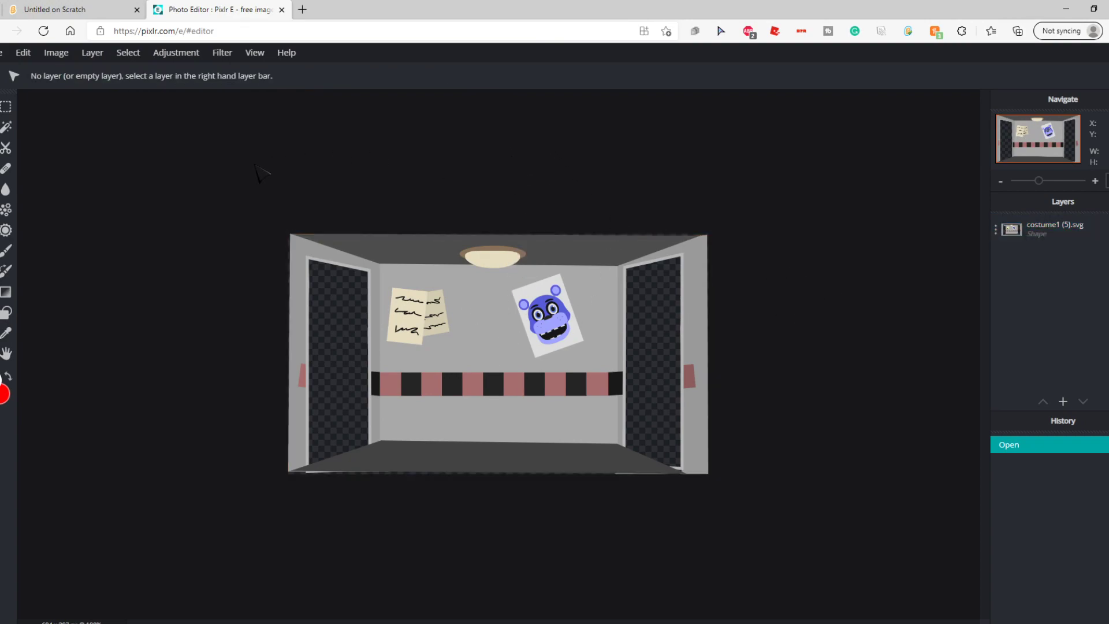
# Rasterize the office costume's shape layer into a regular image layer
pyautogui.click(587, 279)
pyautogui.click(234, 55)
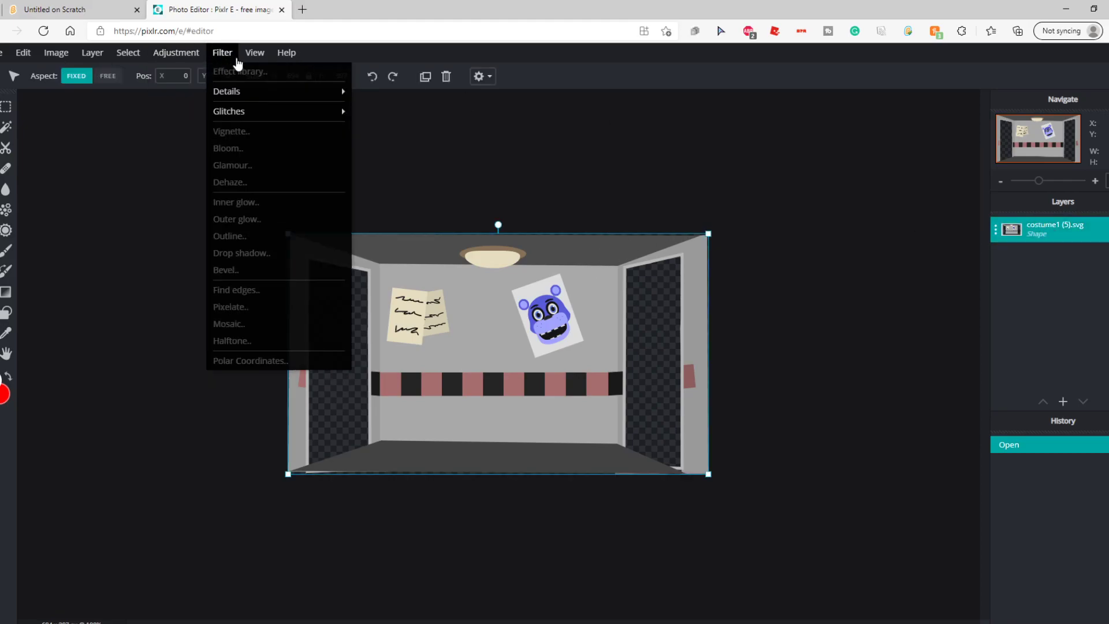
pyautogui.click(175, 52)
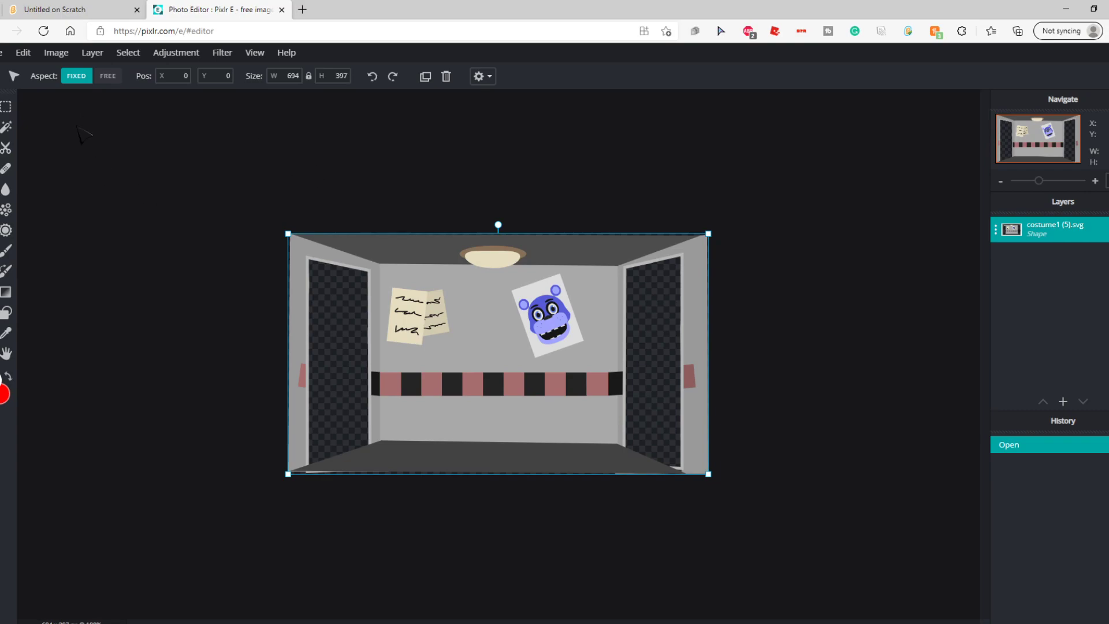
pyautogui.click(99, 54)
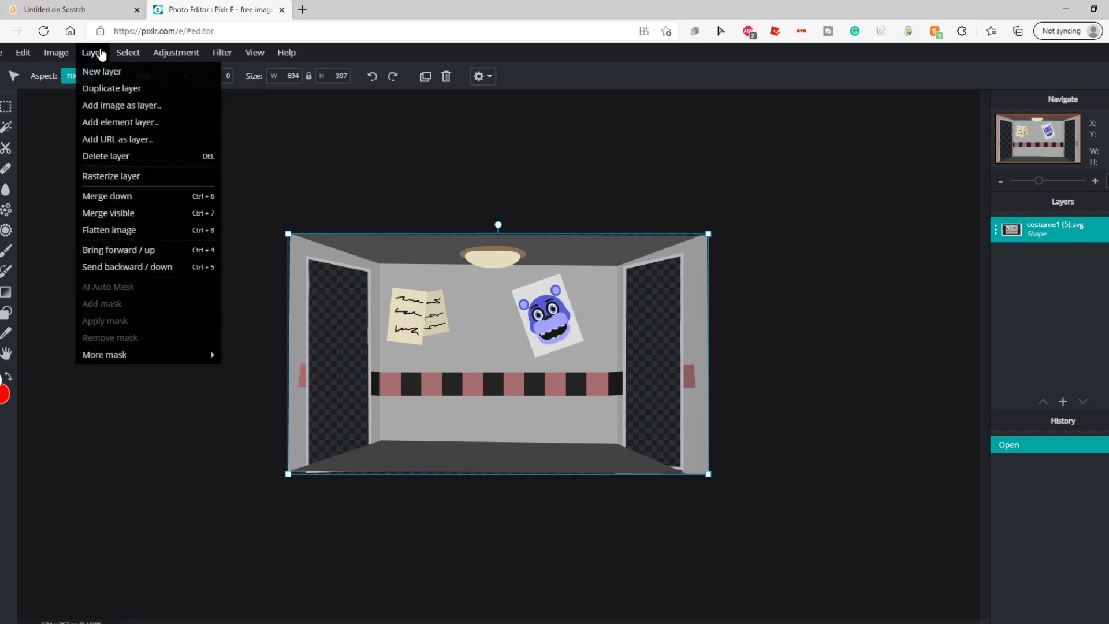
pyautogui.click(130, 176)
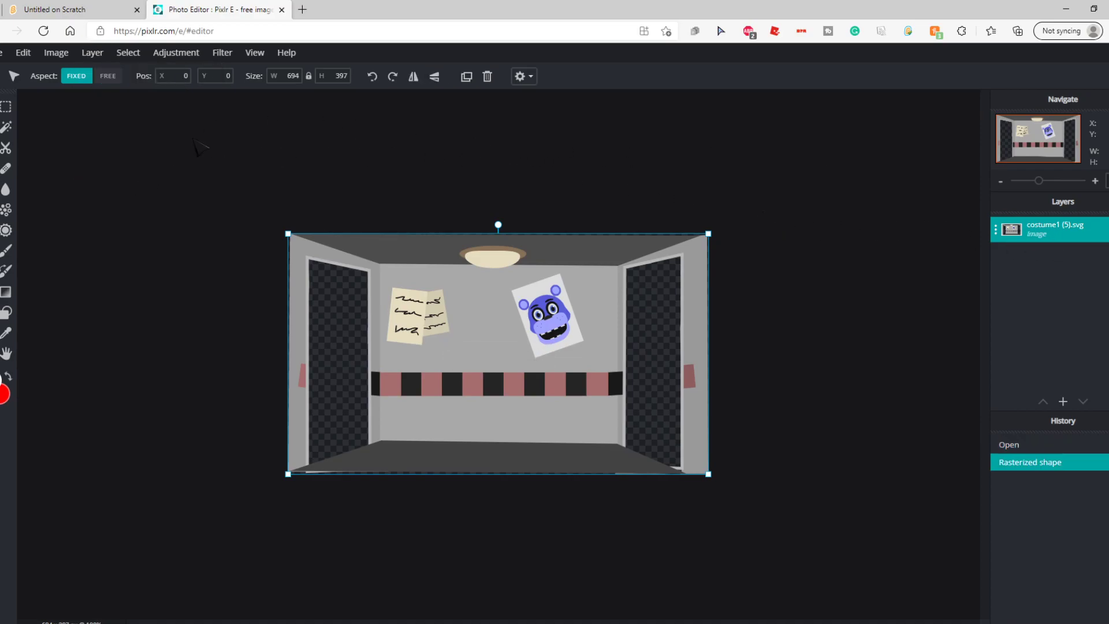
# With the office image layer selected, browse the Adjustment and Filter menus
pyautogui.click(178, 54)
pyautogui.click(179, 53)
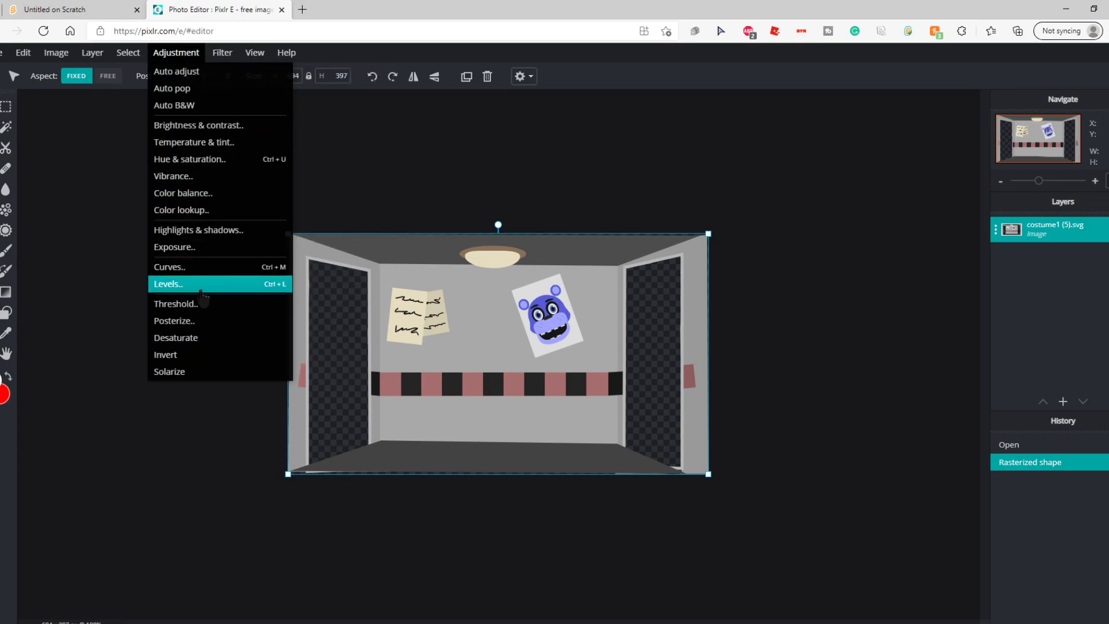
pyautogui.click(493, 181)
pyautogui.click(616, 283)
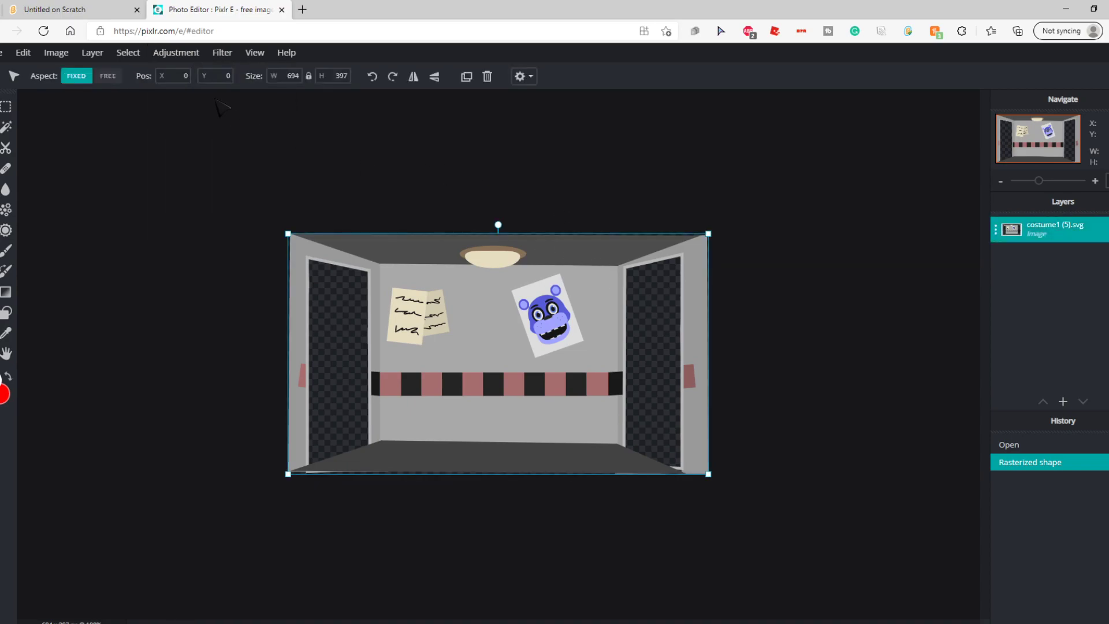
pyautogui.click(178, 52)
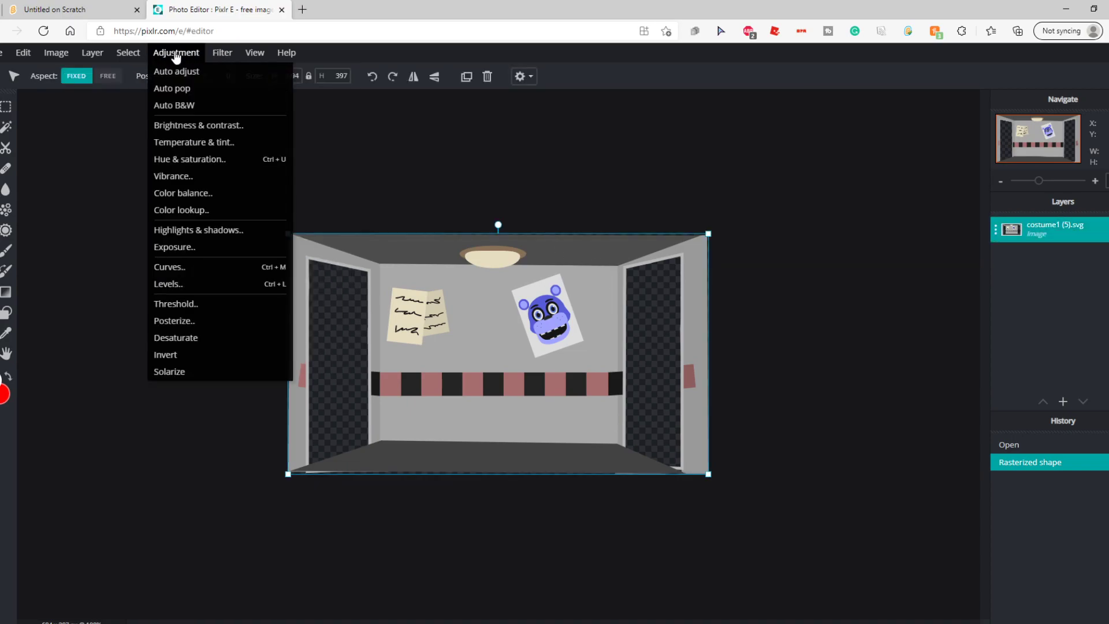
pyautogui.click(197, 98)
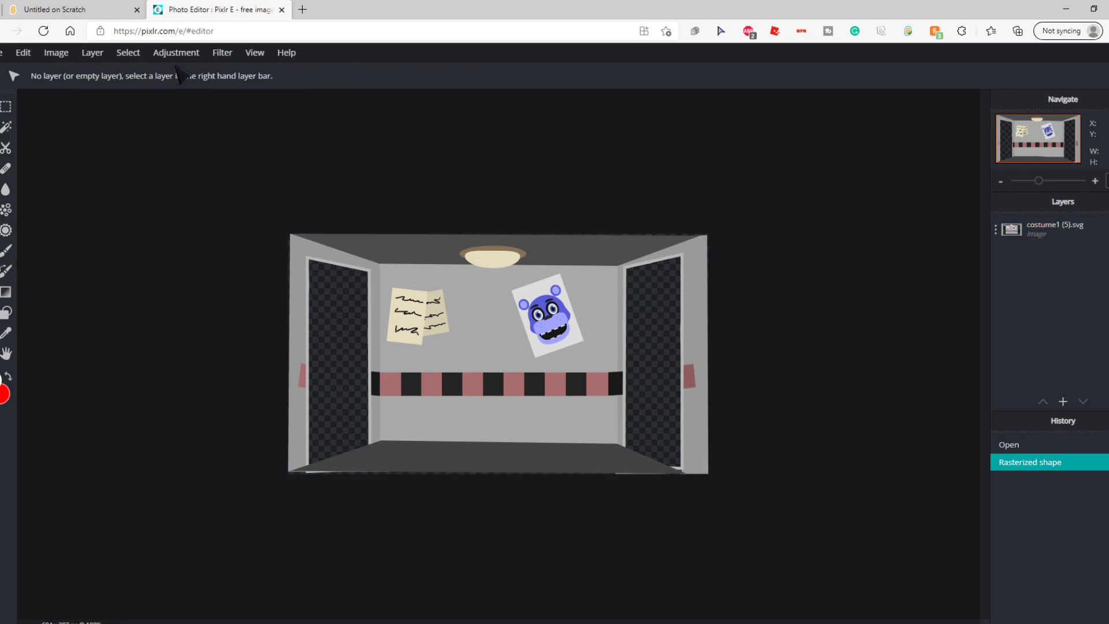
pyautogui.click(411, 286)
pyautogui.click(222, 52)
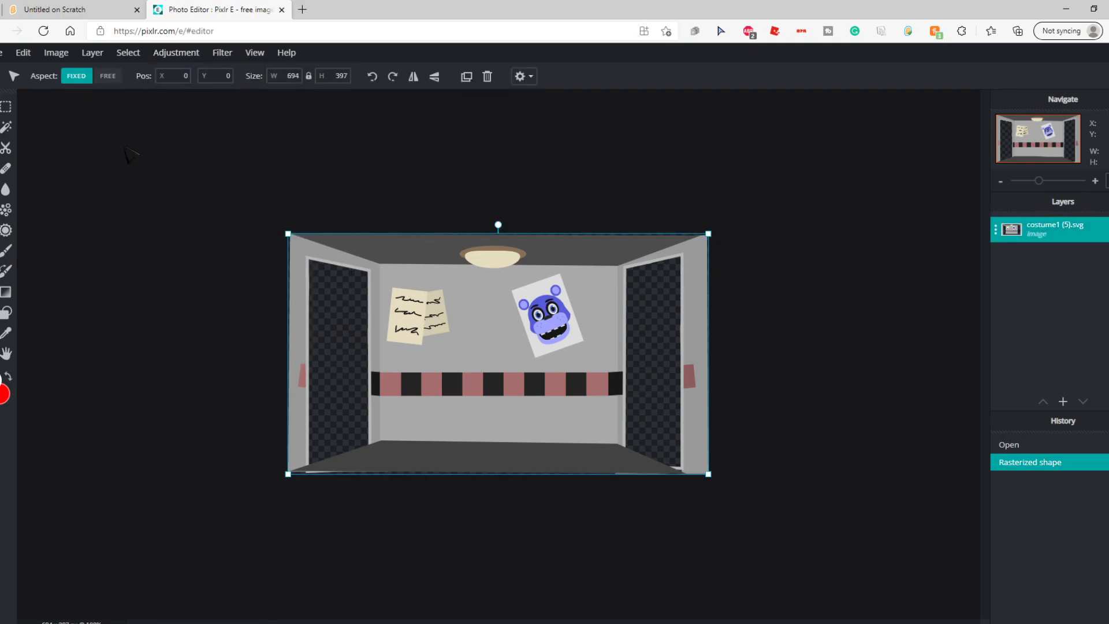
pyautogui.click(186, 54)
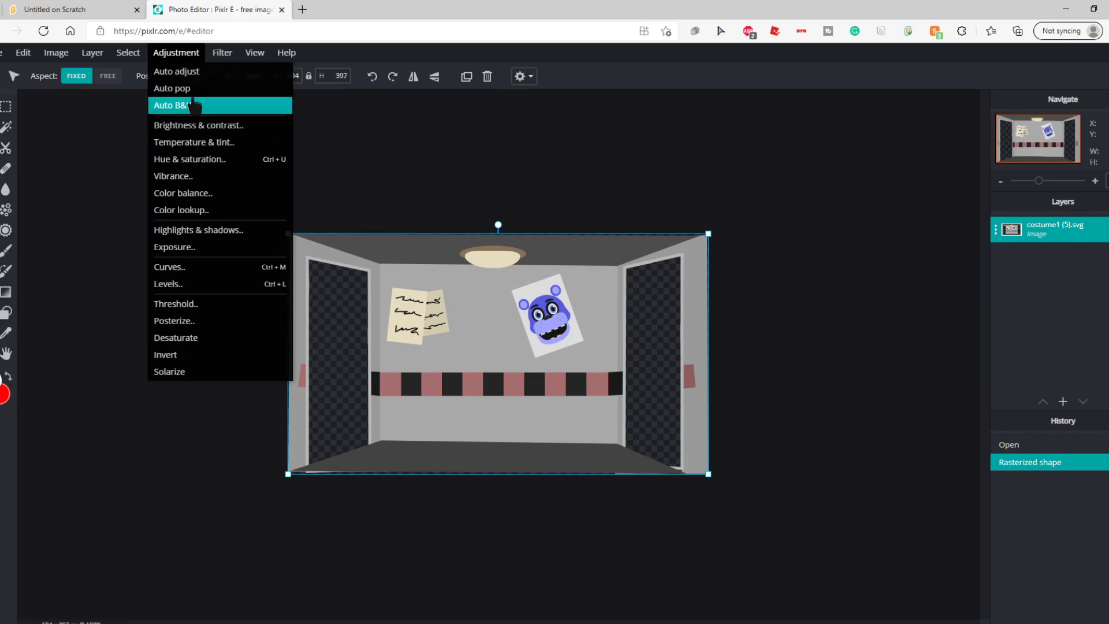
# Apply Temperature & tint with Temperature raised to about 21
pyautogui.click(200, 143)
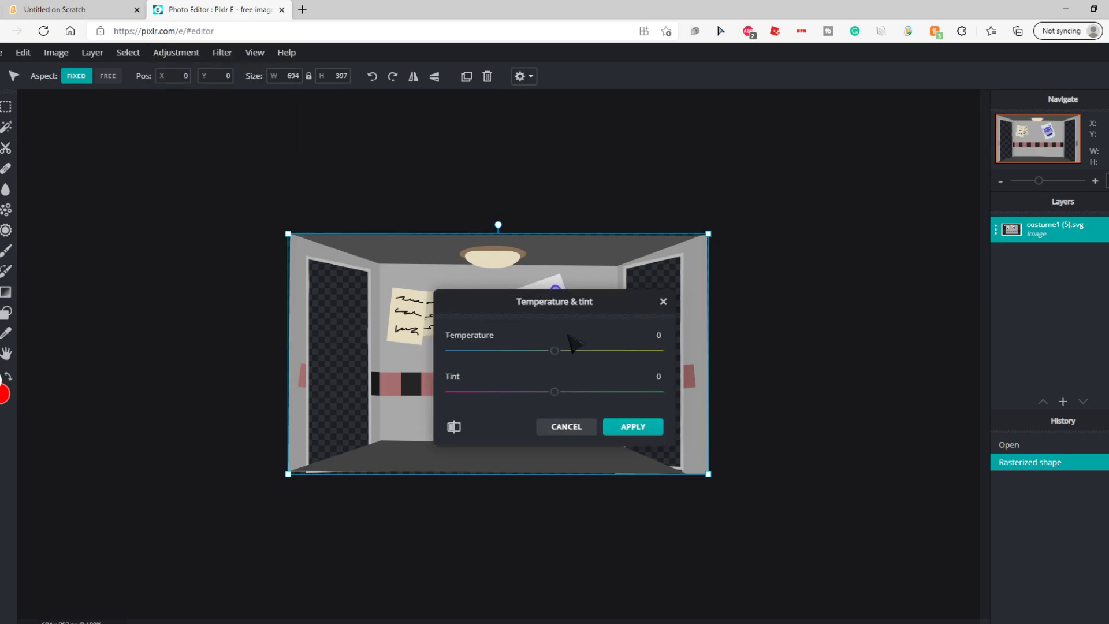
pyautogui.moveTo(540, 298); pyautogui.dragTo(814, 223)
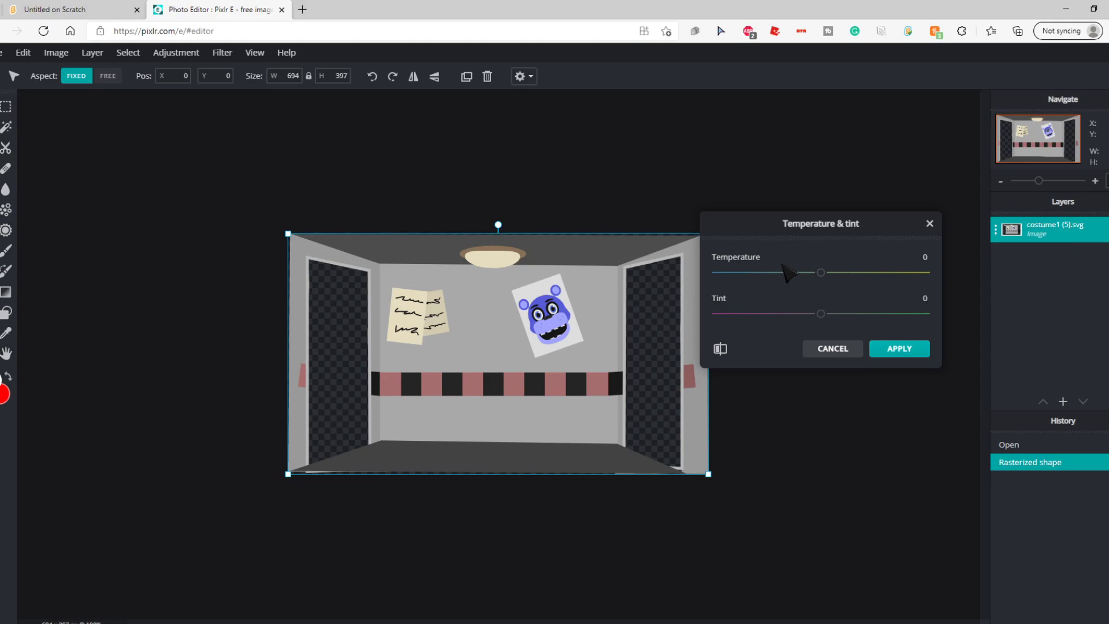
pyautogui.moveTo(821, 273); pyautogui.dragTo(843, 281)
pyautogui.moveTo(842, 275); pyautogui.dragTo(845, 276)
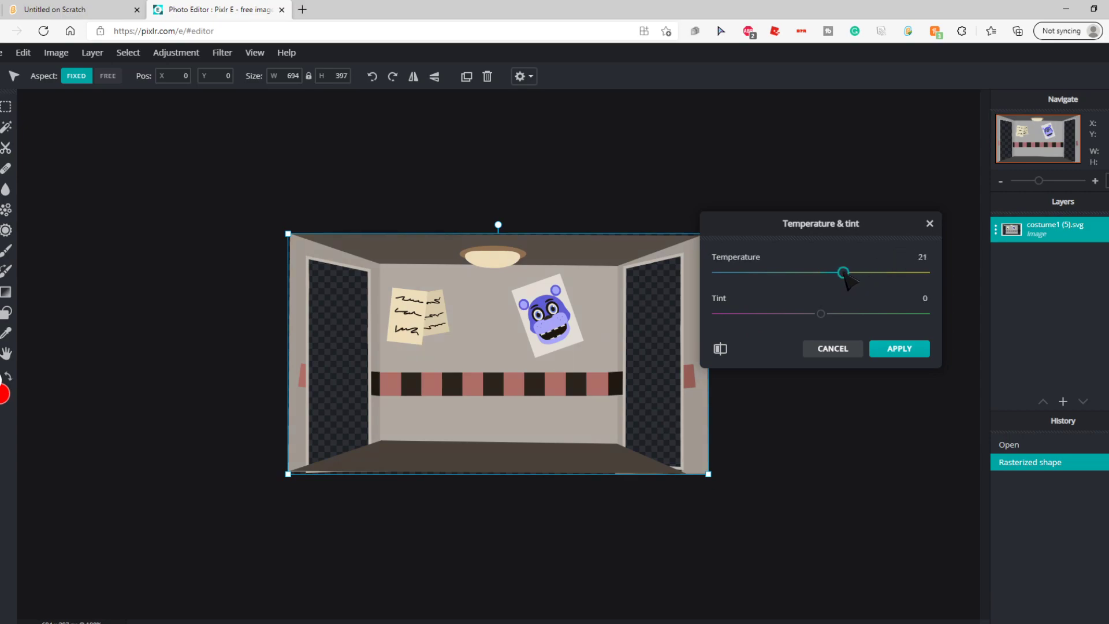
pyautogui.click(896, 347)
# Reselect the office image layer and check the Adjustment and Filter menus
pyautogui.click(468, 202)
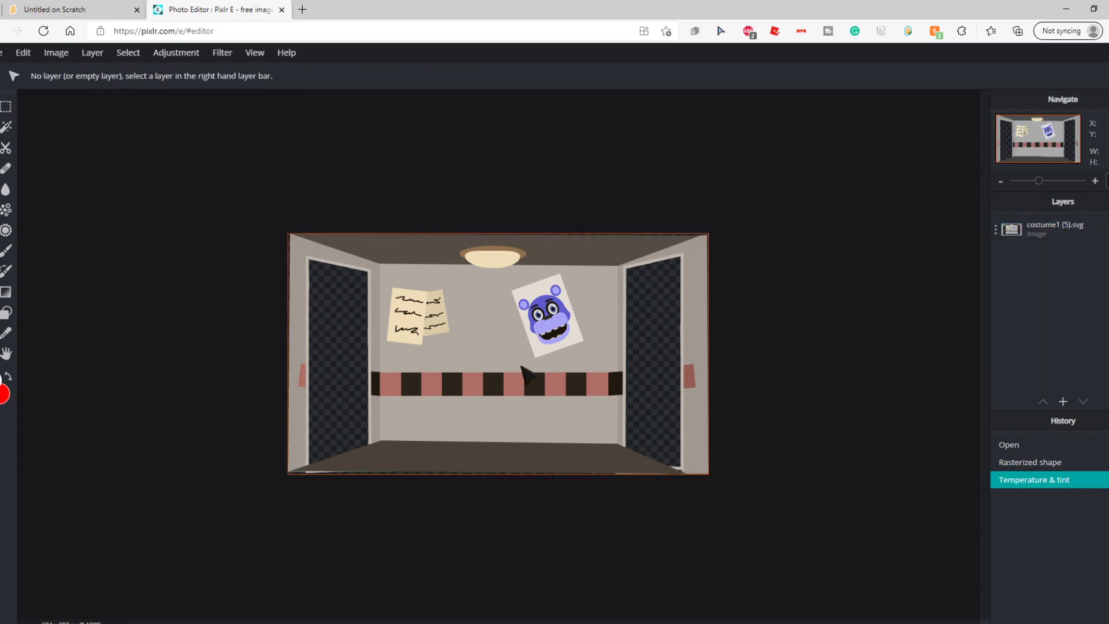
pyautogui.click(183, 59)
pyautogui.click(483, 340)
pyautogui.click(498, 227)
pyautogui.click(406, 305)
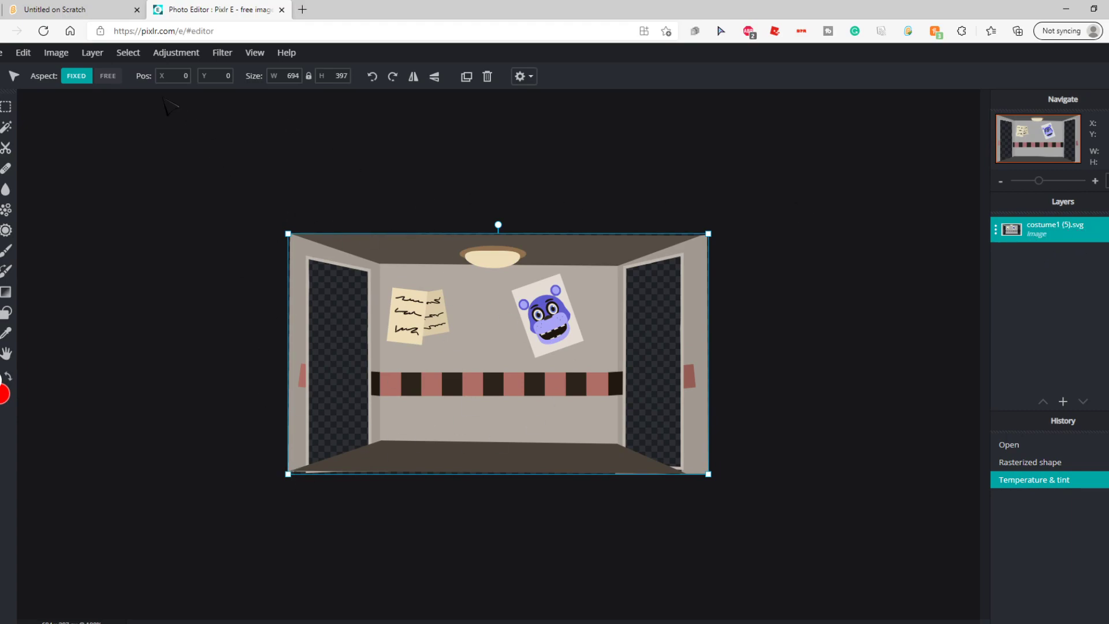
pyautogui.click(228, 182)
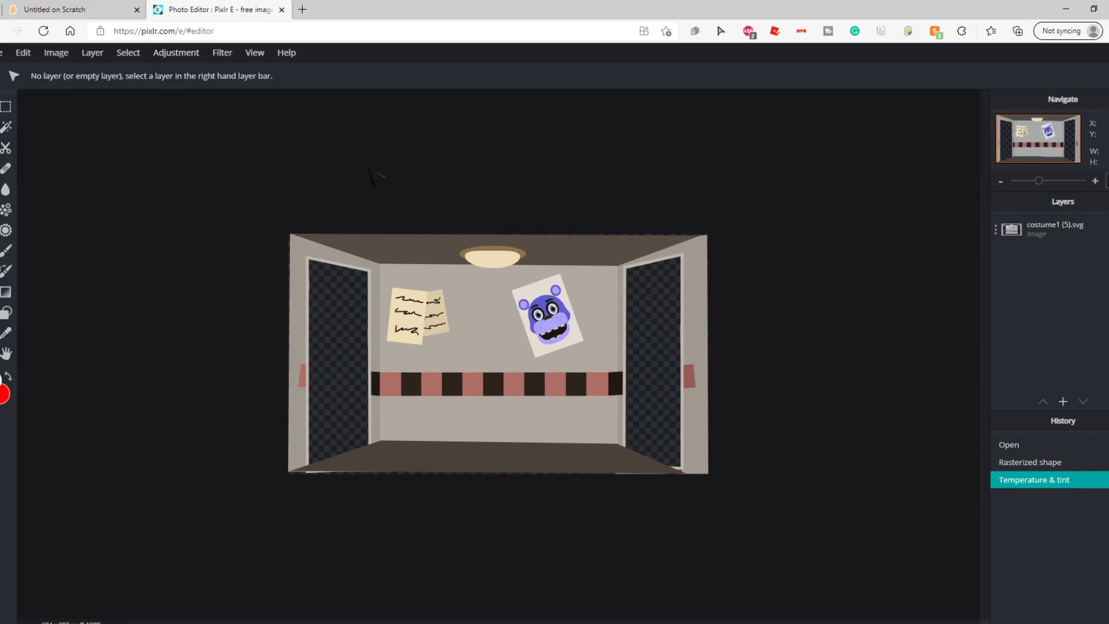
pyautogui.click(1055, 235)
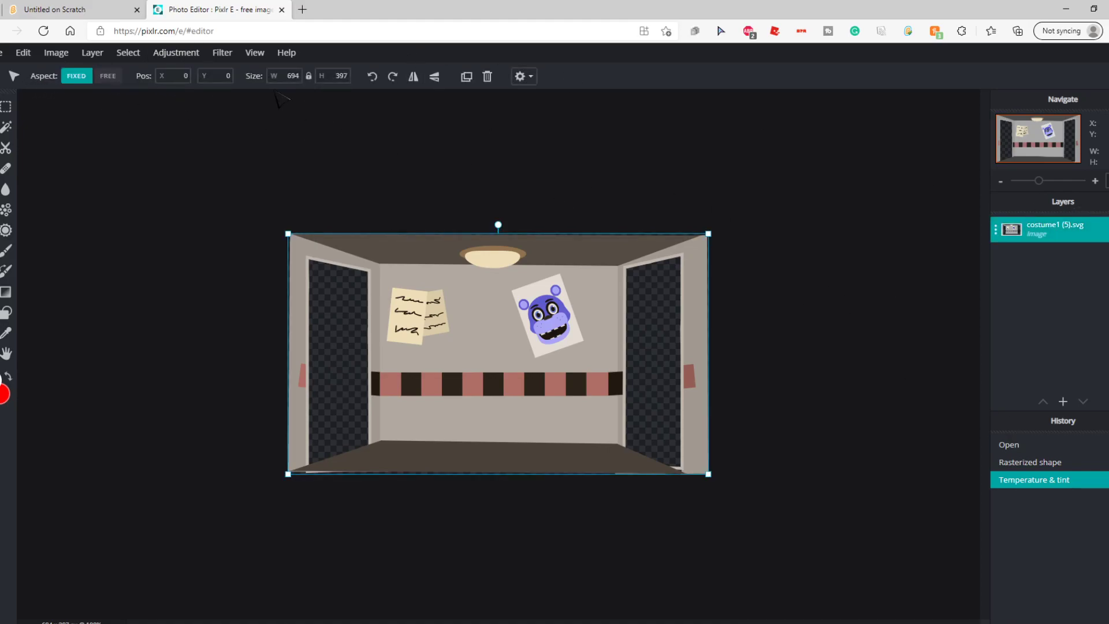
pyautogui.click(223, 52)
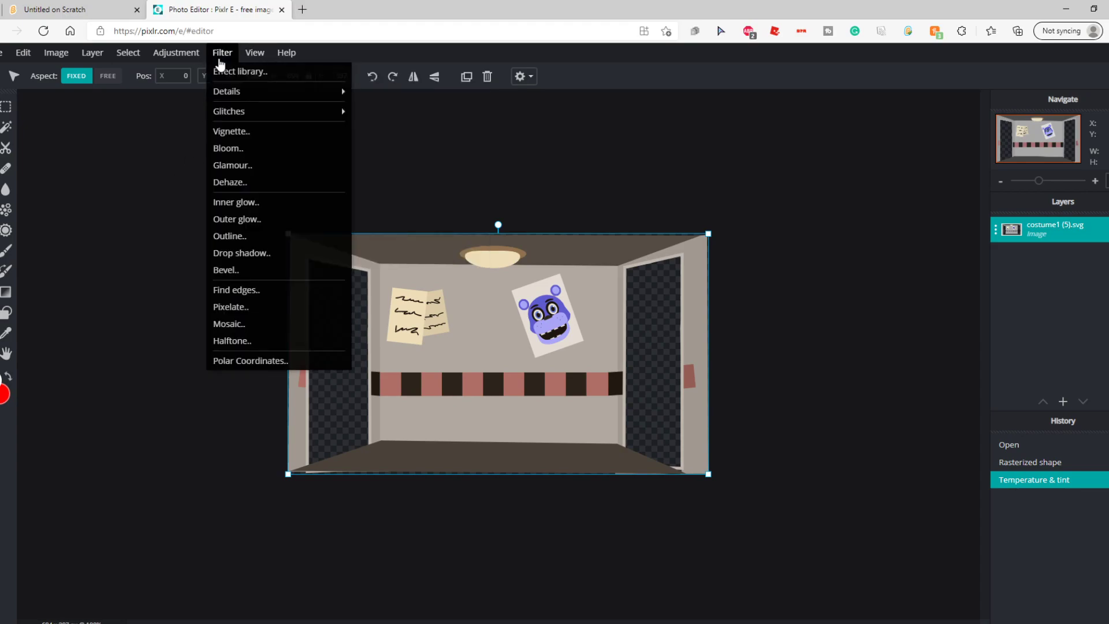
# Apply a Vibrance adjustment with Amount -52
pyautogui.click(176, 54)
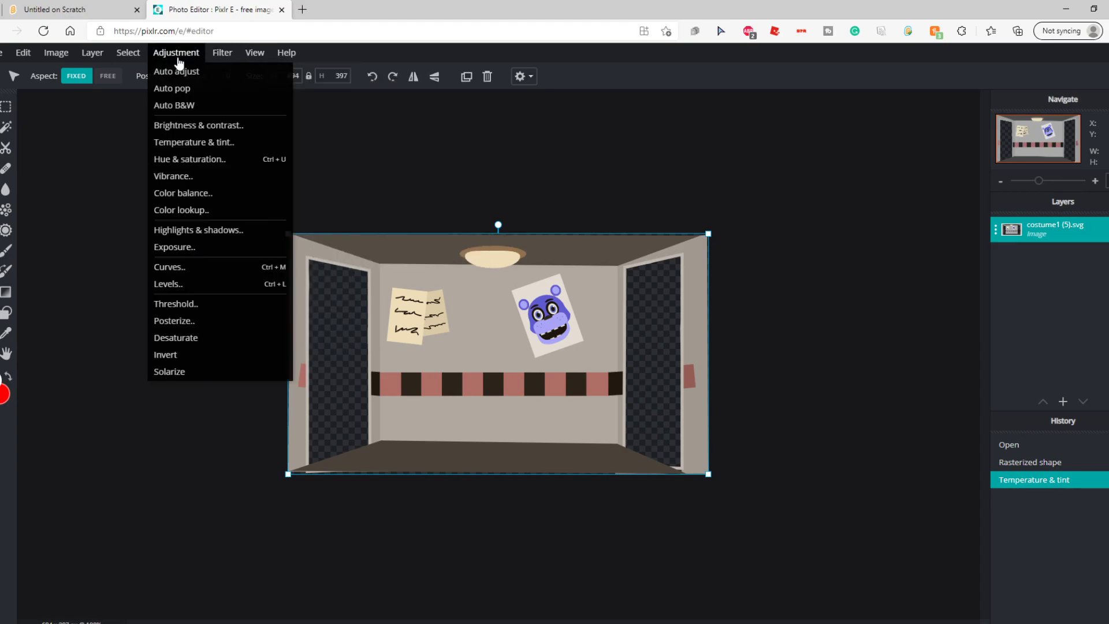
pyautogui.click(215, 178)
pyautogui.moveTo(819, 310)
pyautogui.mouseDown()
pyautogui.moveTo(768, 315)
pyautogui.moveTo(885, 317)
pyautogui.moveTo(780, 317)
pyautogui.moveTo(823, 315)
pyautogui.mouseUp()
pyautogui.click(889, 346)
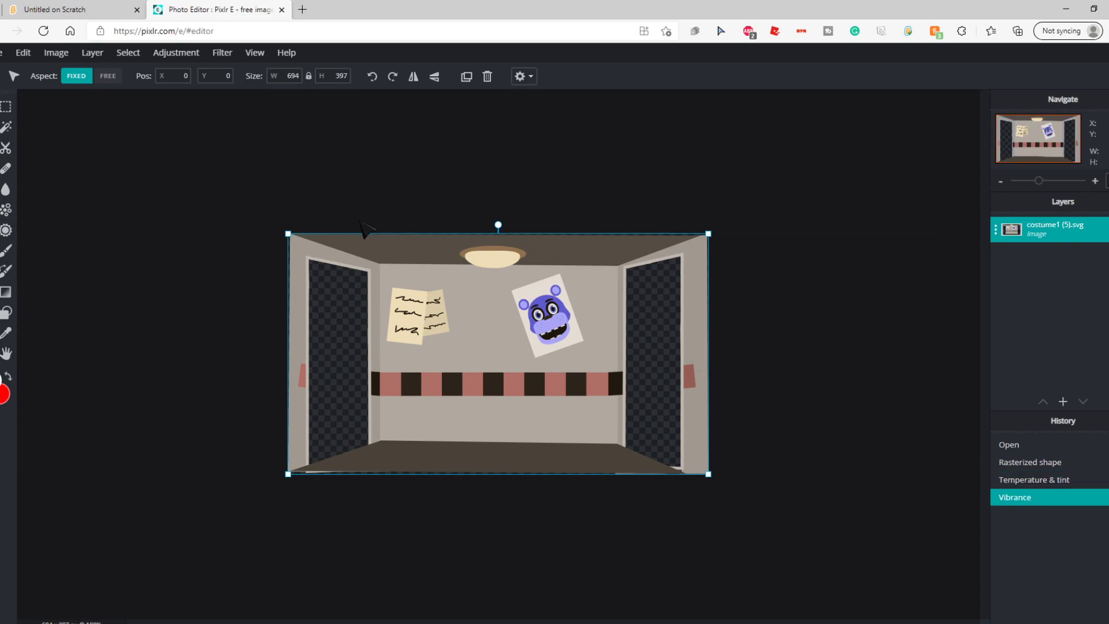
# Reselect the office image layer and look through the Adjustment and Filter menus
pyautogui.click(165, 52)
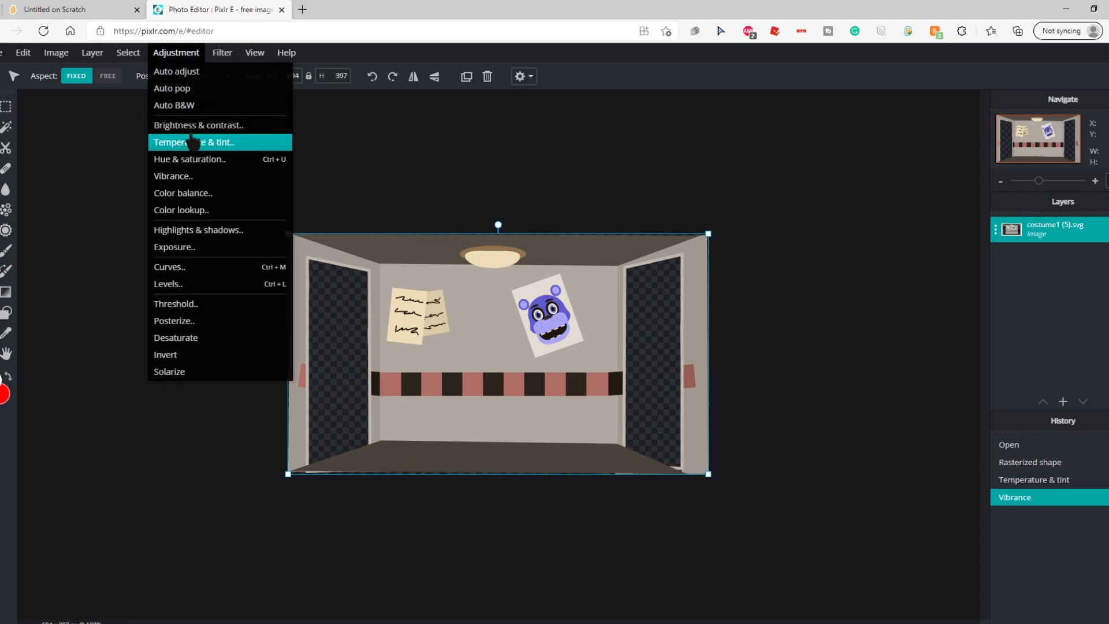
pyautogui.click(65, 154)
pyautogui.click(186, 53)
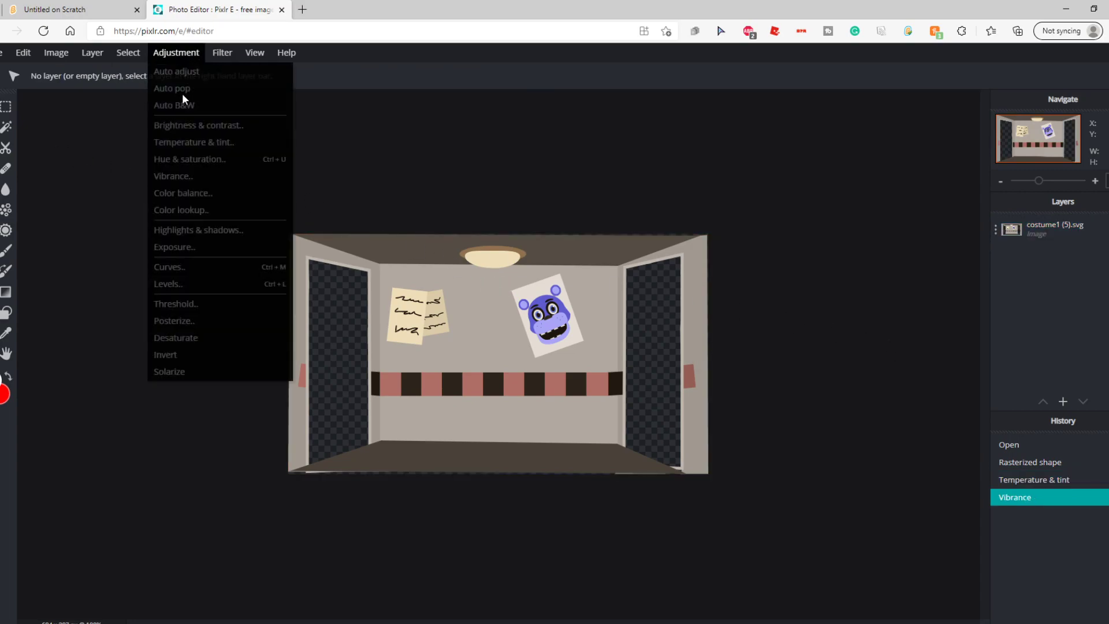
pyautogui.click(487, 288)
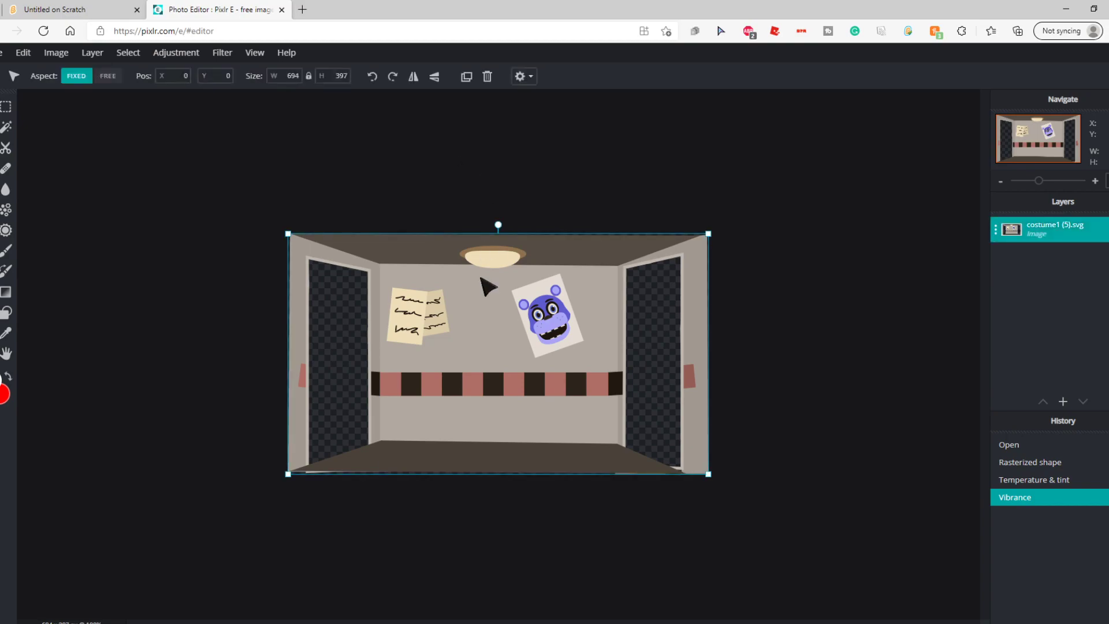
pyautogui.click(184, 53)
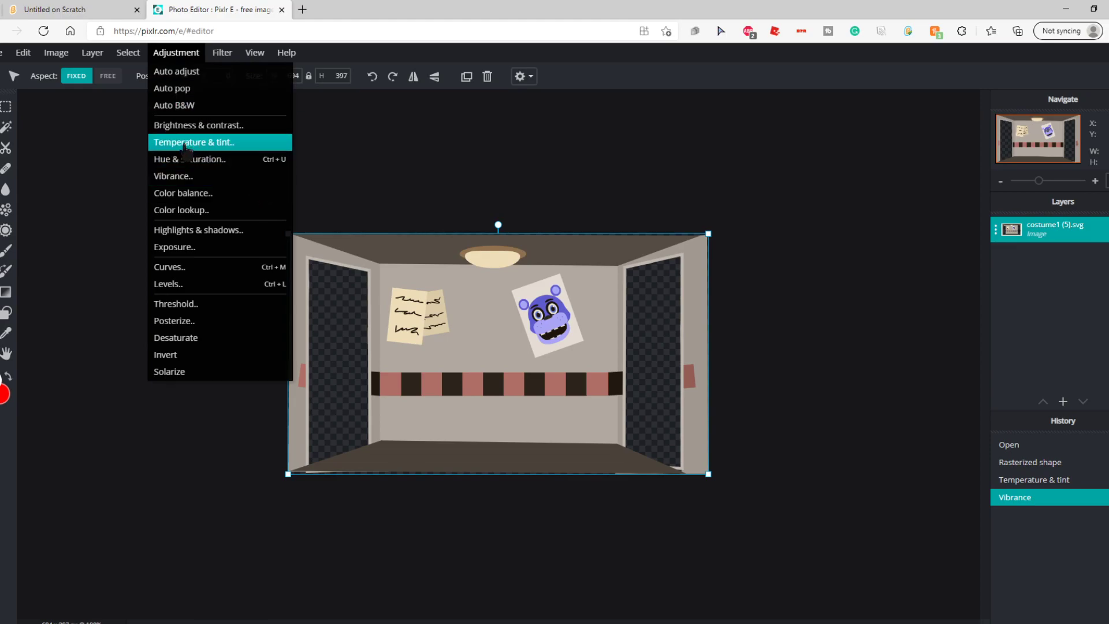
pyautogui.click(368, 162)
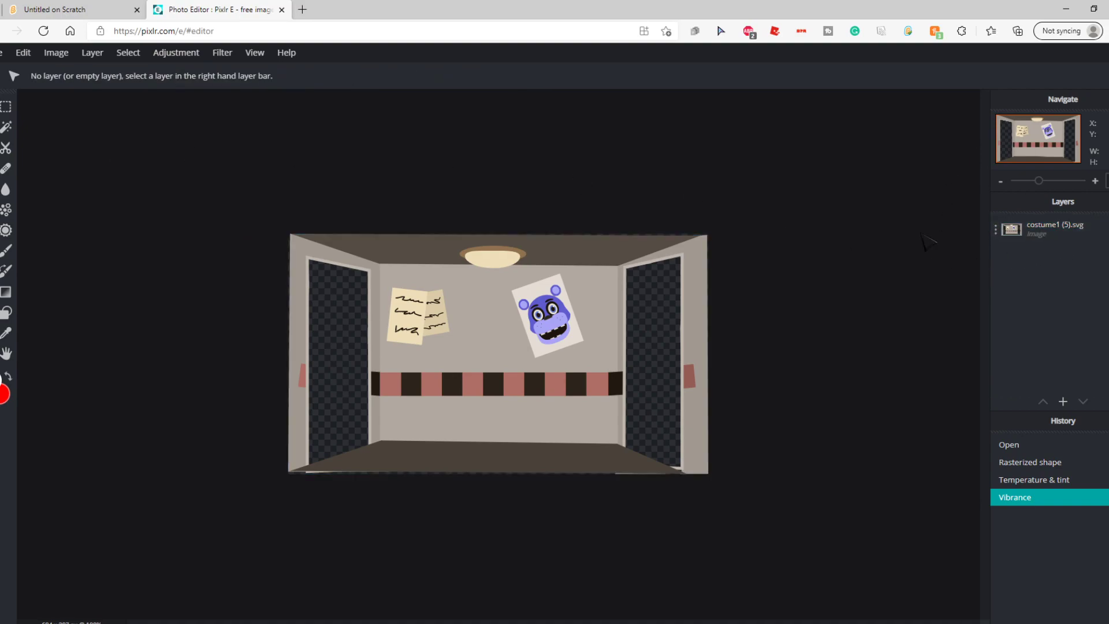
pyautogui.click(587, 325)
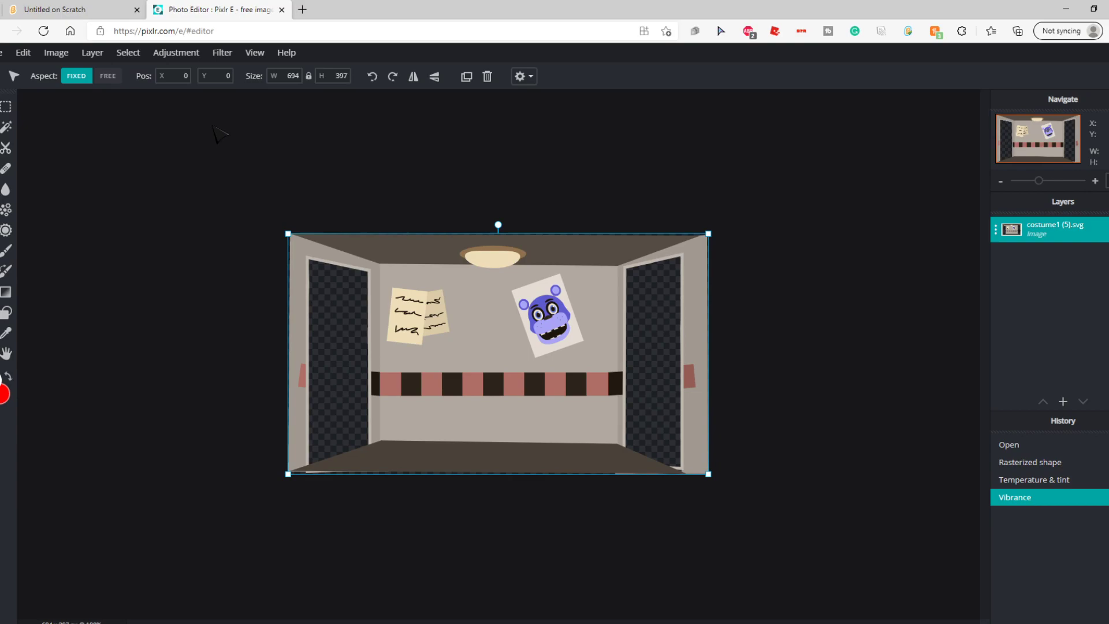
pyautogui.click(224, 54)
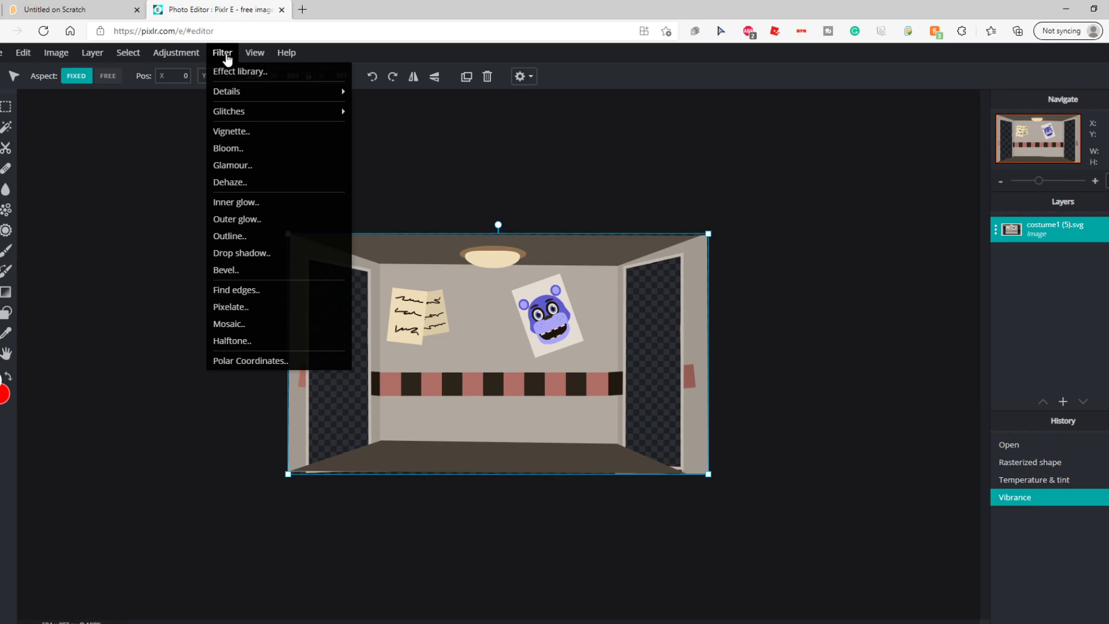
# Open Filter > Details > Clarity, compare soft and sharp values, and apply Amount -100
pyautogui.moveTo(237, 97)
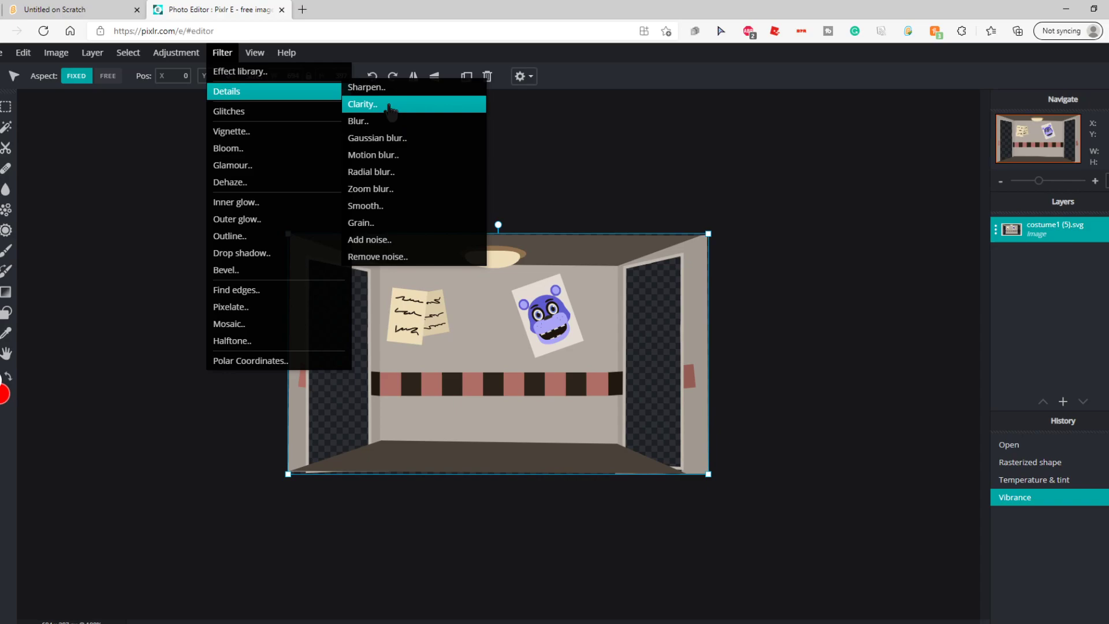
pyautogui.click(391, 106)
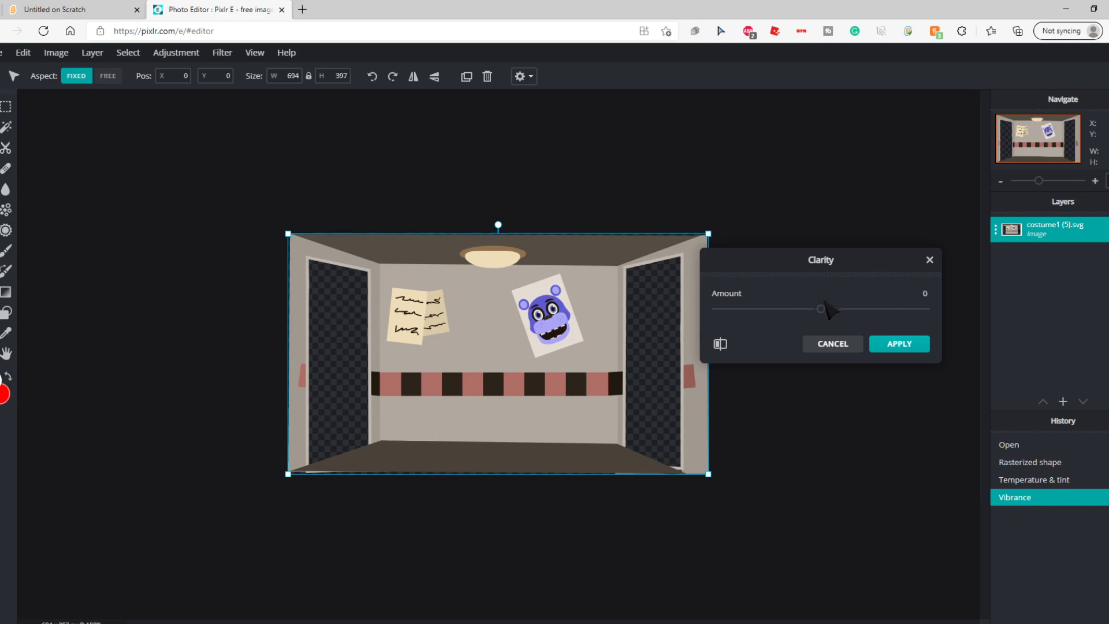
pyautogui.moveTo(821, 309); pyautogui.dragTo(987, 319)
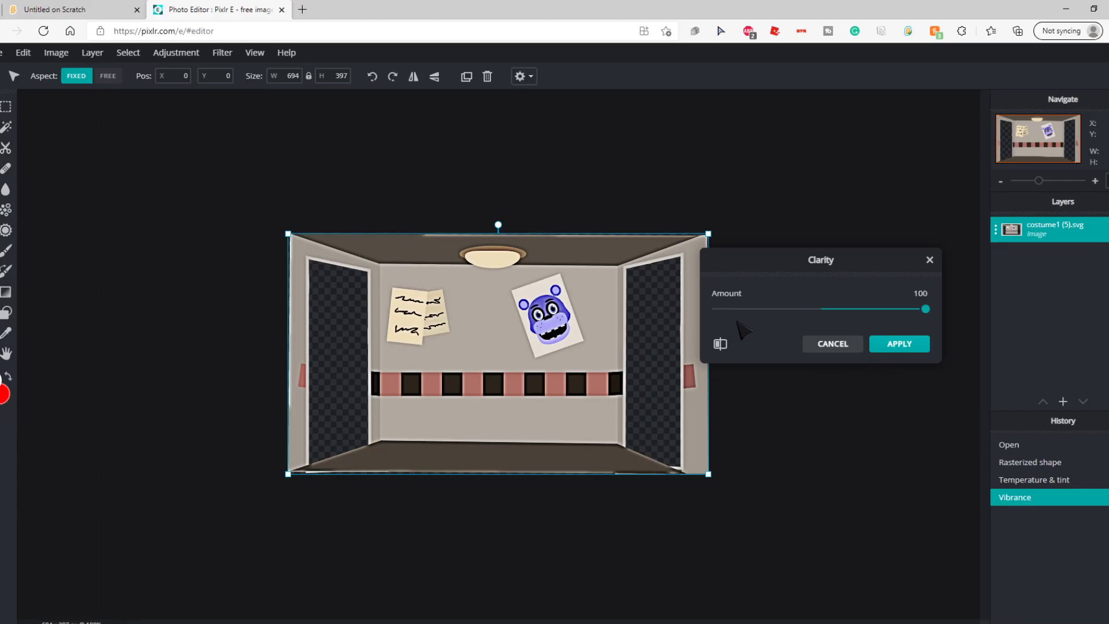
pyautogui.moveTo(925, 310); pyautogui.dragTo(716, 310)
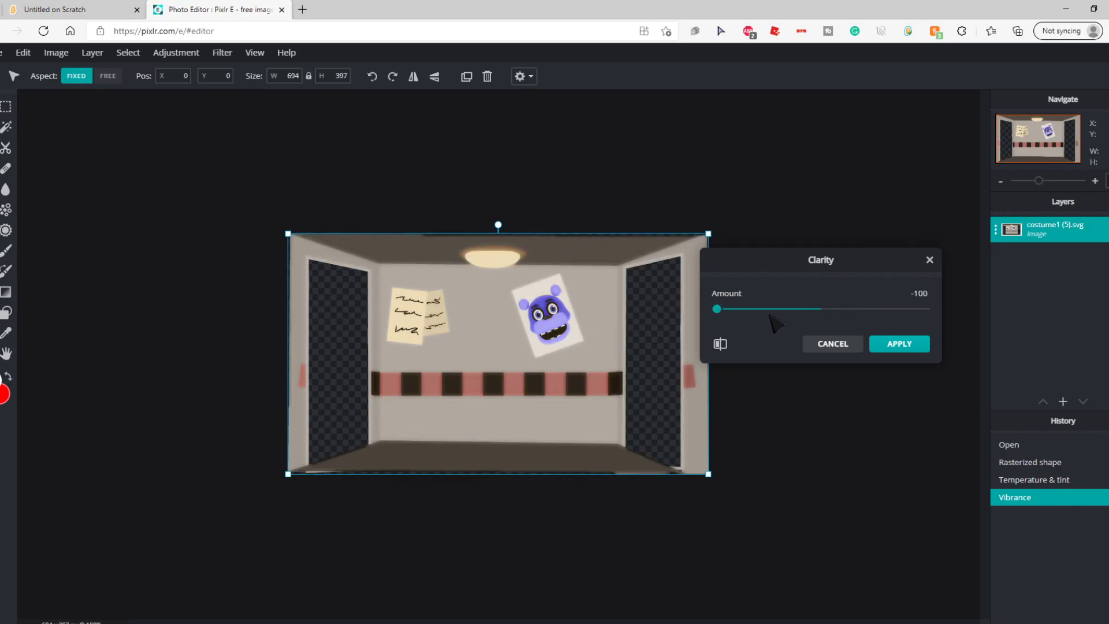
pyautogui.moveTo(717, 309); pyautogui.dragTo(645, 334)
pyautogui.moveTo(717, 309); pyautogui.dragTo(1020, 332)
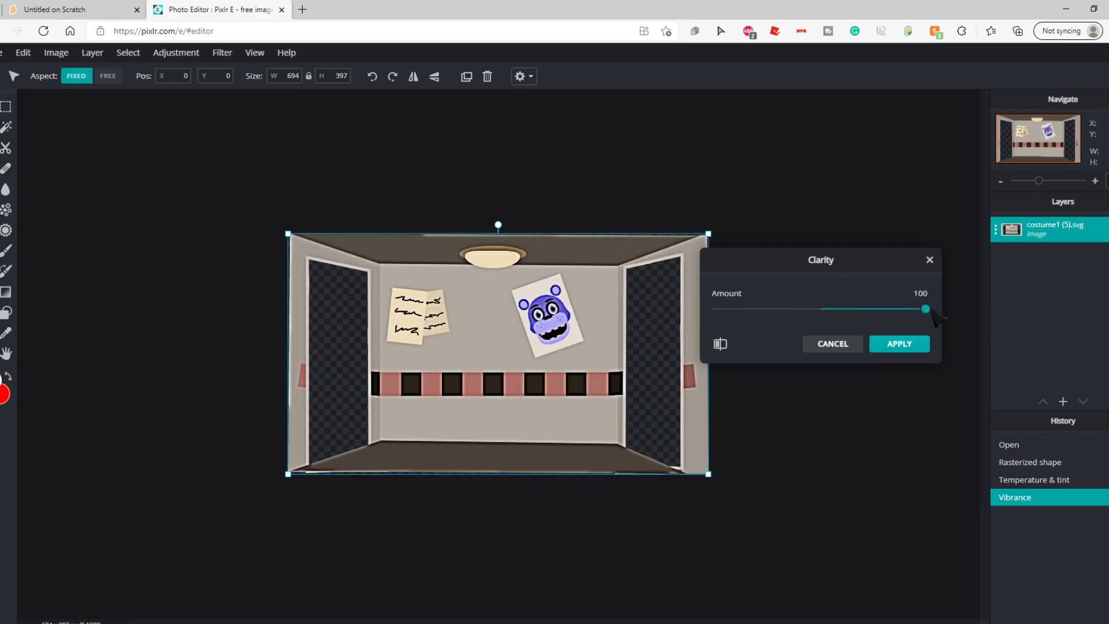
pyautogui.moveTo(936, 316); pyautogui.dragTo(487, 313)
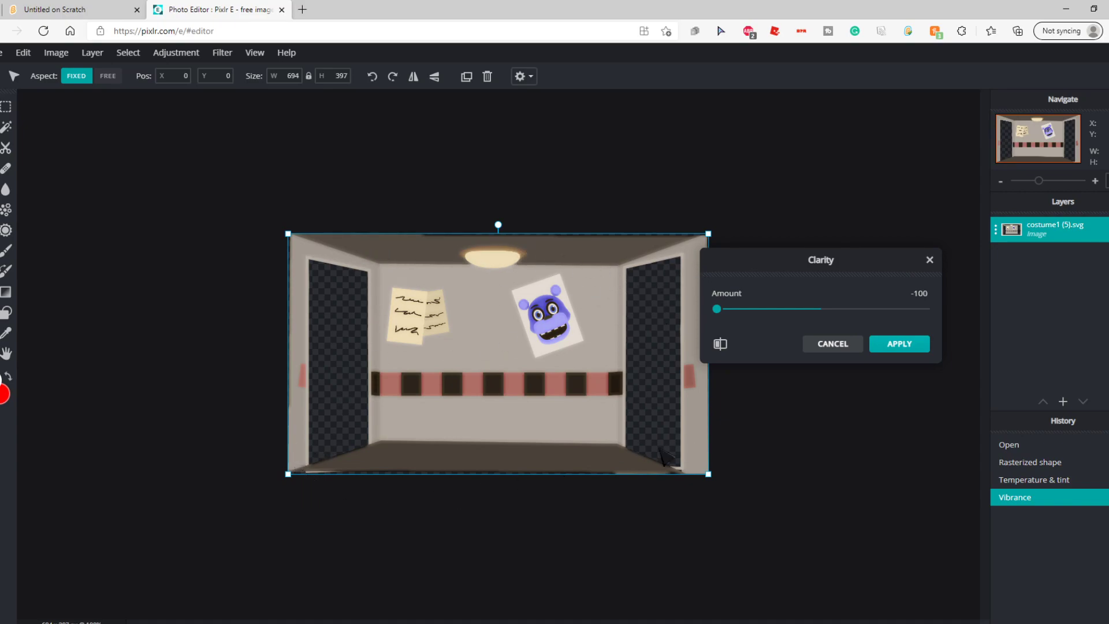
pyautogui.moveTo(717, 308); pyautogui.dragTo(926, 309)
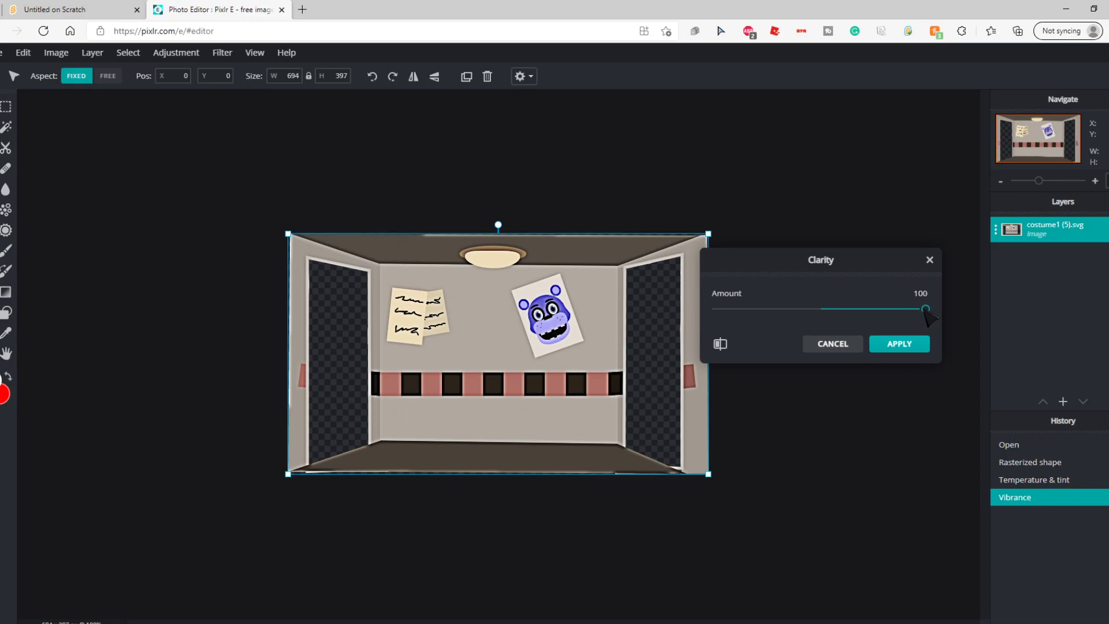
pyautogui.moveTo(925, 309); pyautogui.dragTo(689, 318)
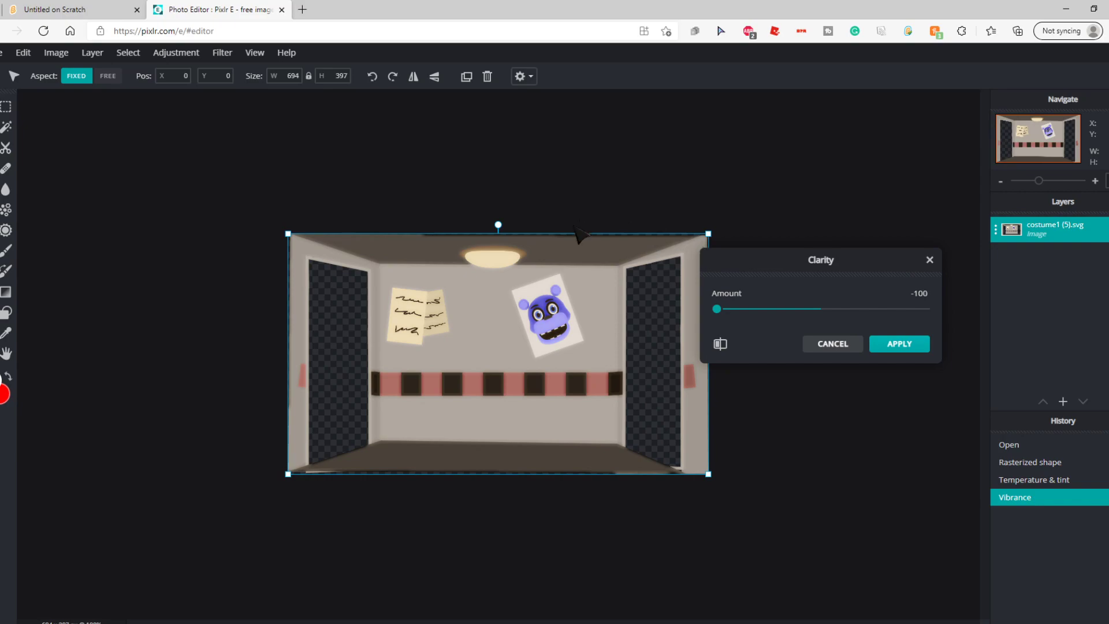
pyautogui.click(906, 345)
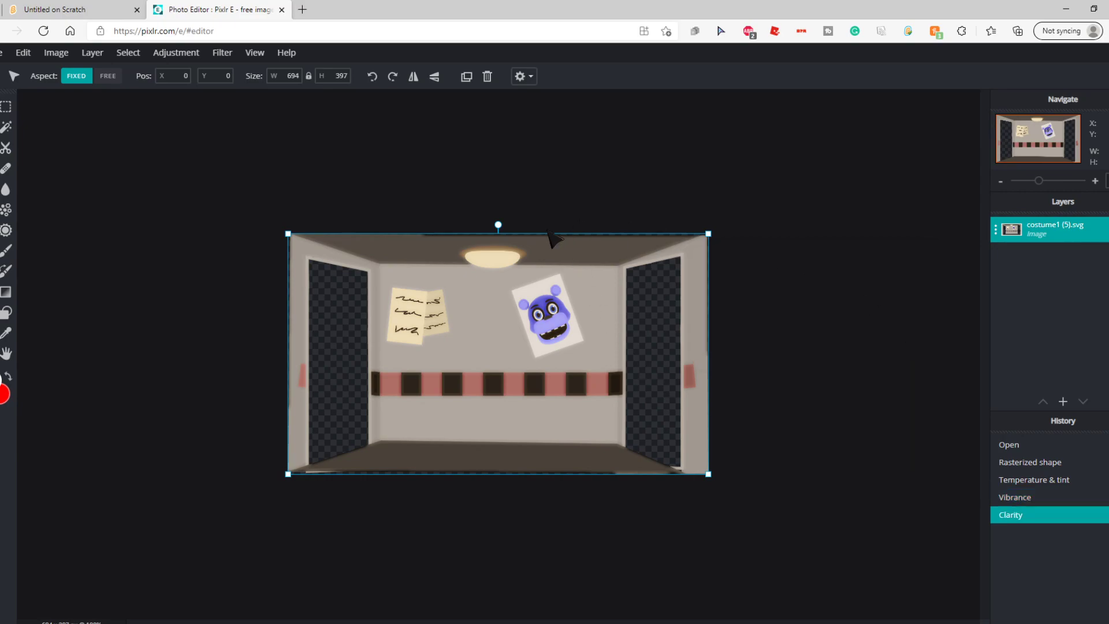
# Apply a second Clarity pass with Amount raised to 100
pyautogui.click(223, 52)
pyautogui.moveTo(228, 97)
pyautogui.click(223, 52)
pyautogui.moveTo(271, 92)
pyautogui.click(409, 105)
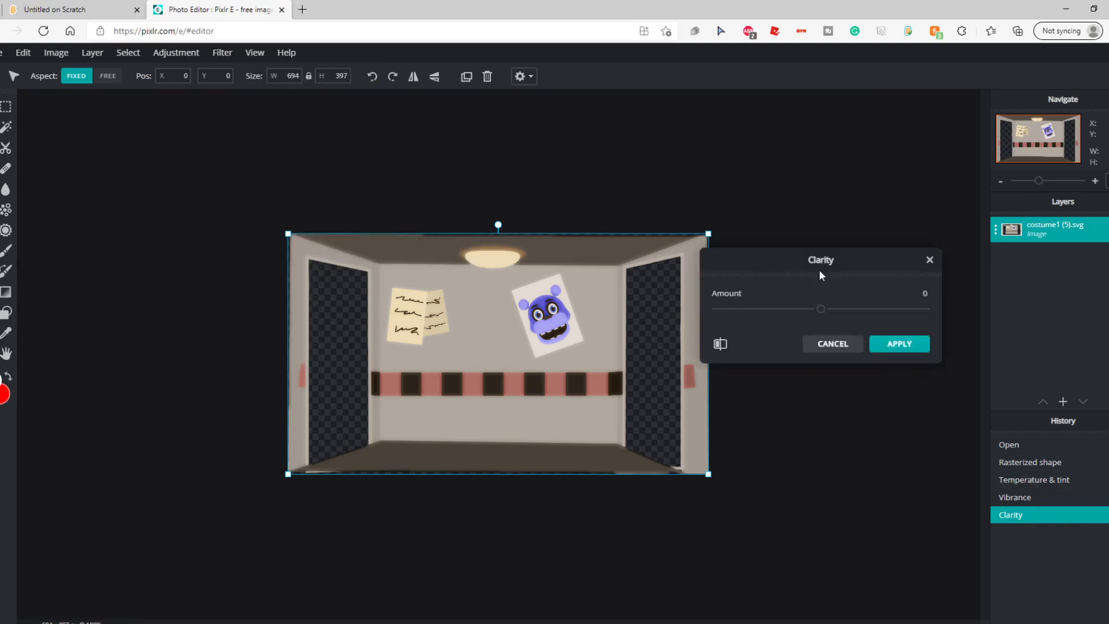
pyautogui.moveTo(821, 309); pyautogui.dragTo(580, 300)
pyautogui.moveTo(717, 309); pyautogui.dragTo(927, 310)
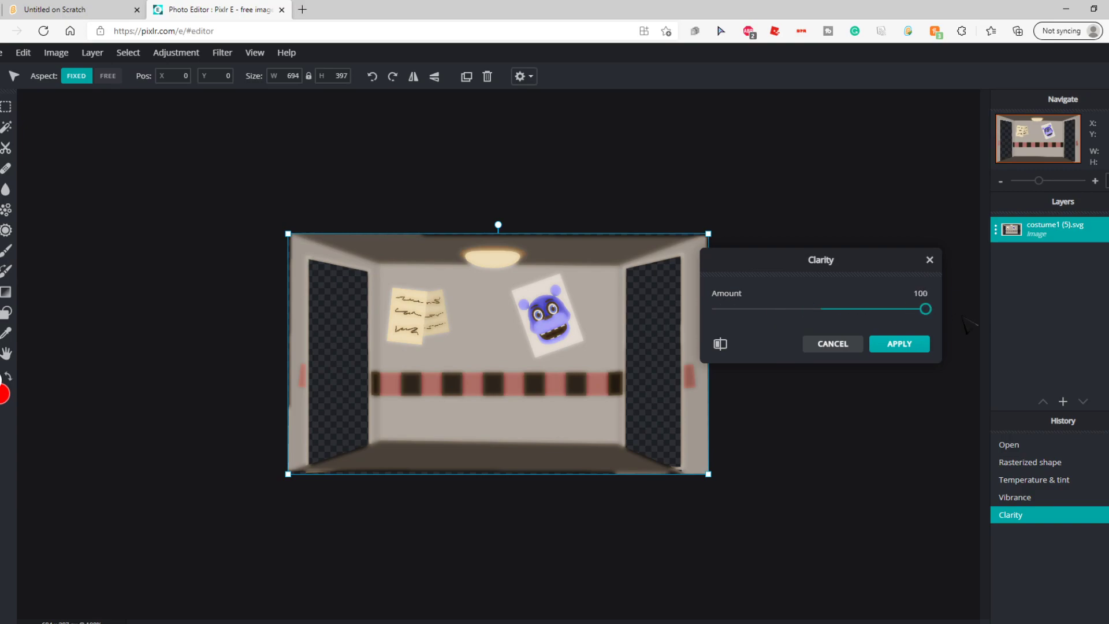
pyautogui.moveTo(741, 325); pyautogui.dragTo(650, 315)
pyautogui.click(887, 343)
# Compare with and without the second Clarity pass in History, leaving it undone
pyautogui.click(1024, 516)
pyautogui.click(1018, 532)
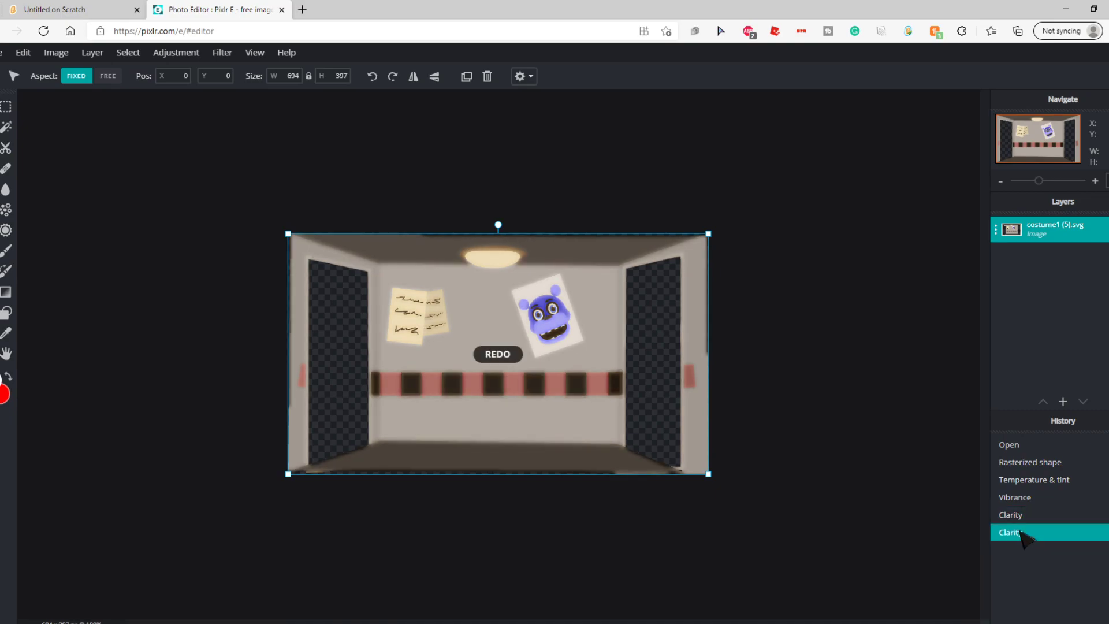
pyautogui.click(1018, 516)
pyautogui.click(1018, 531)
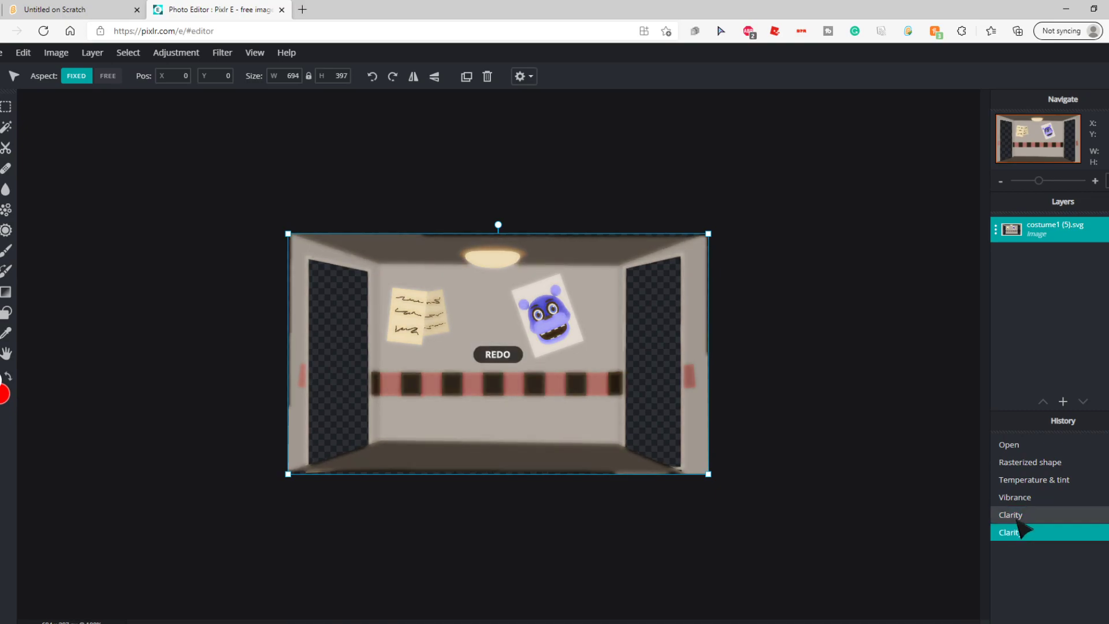
pyautogui.click(1018, 516)
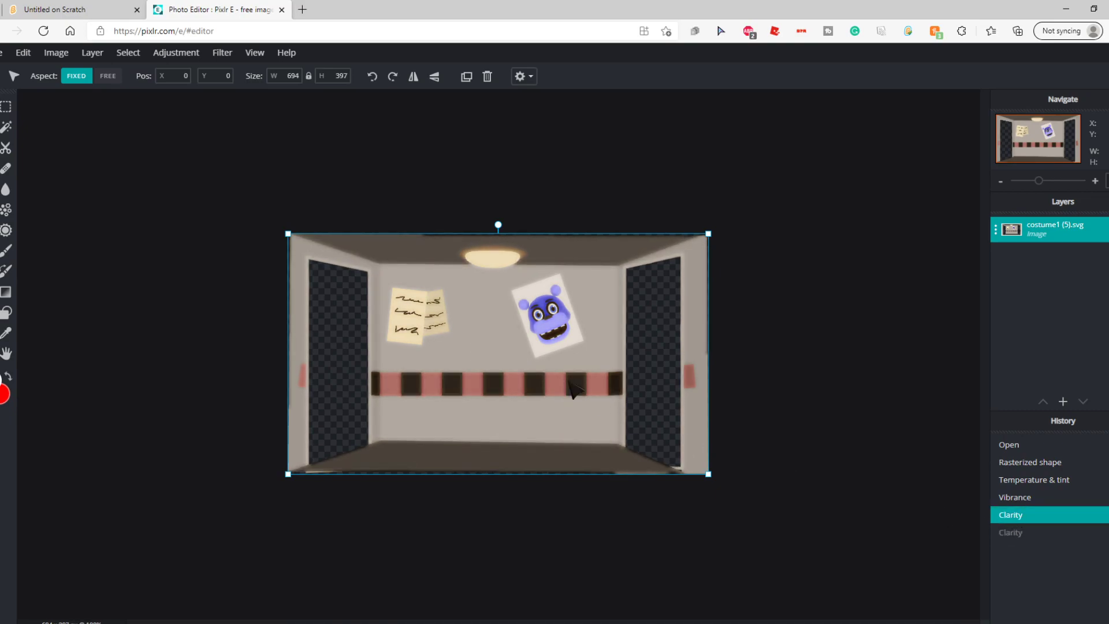
pyautogui.click(1018, 531)
pyautogui.click(1015, 518)
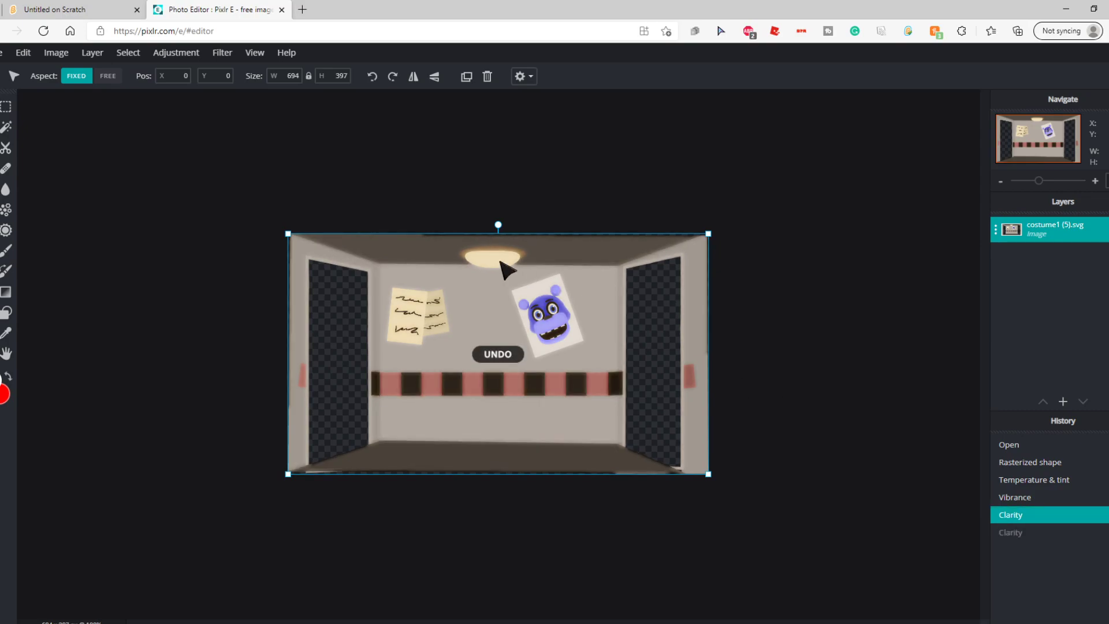
# Reselect the room image layer and show the Filter > Glitches options
pyautogui.click(537, 142)
pyautogui.click(223, 53)
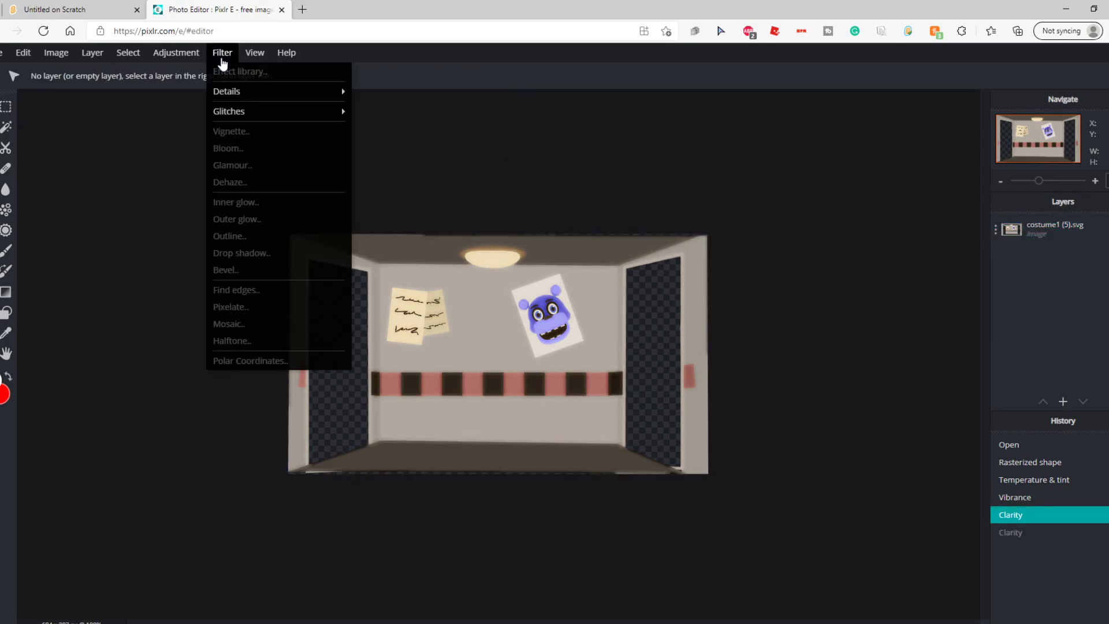
pyautogui.click(490, 257)
pyautogui.click(222, 53)
pyautogui.moveTo(225, 115)
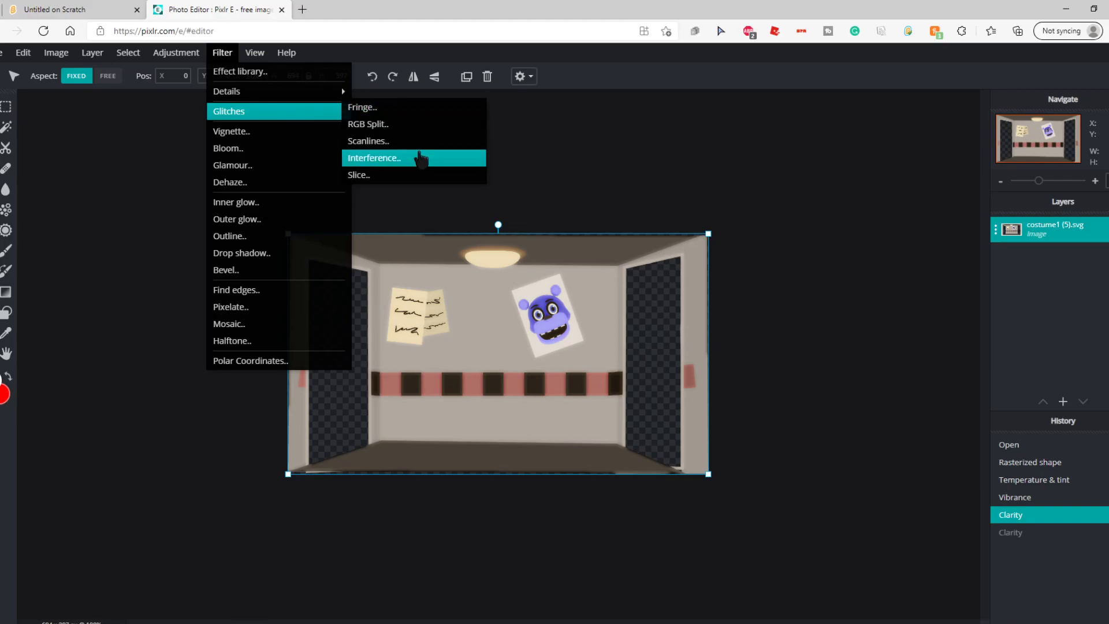
pyautogui.click(389, 124)
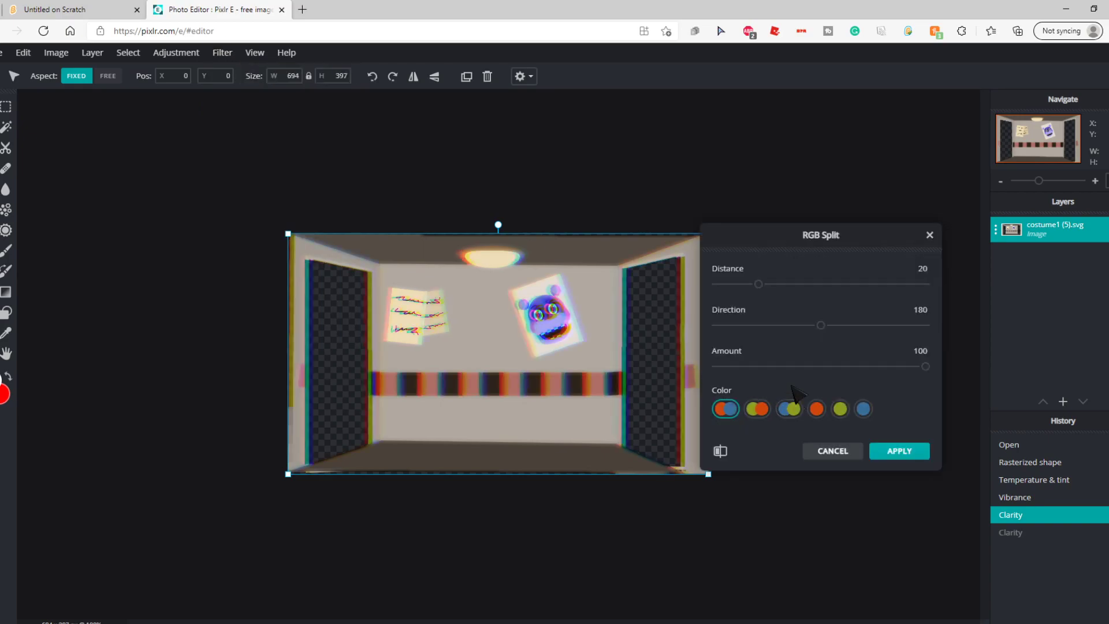
pyautogui.moveTo(751, 284); pyautogui.dragTo(728, 284)
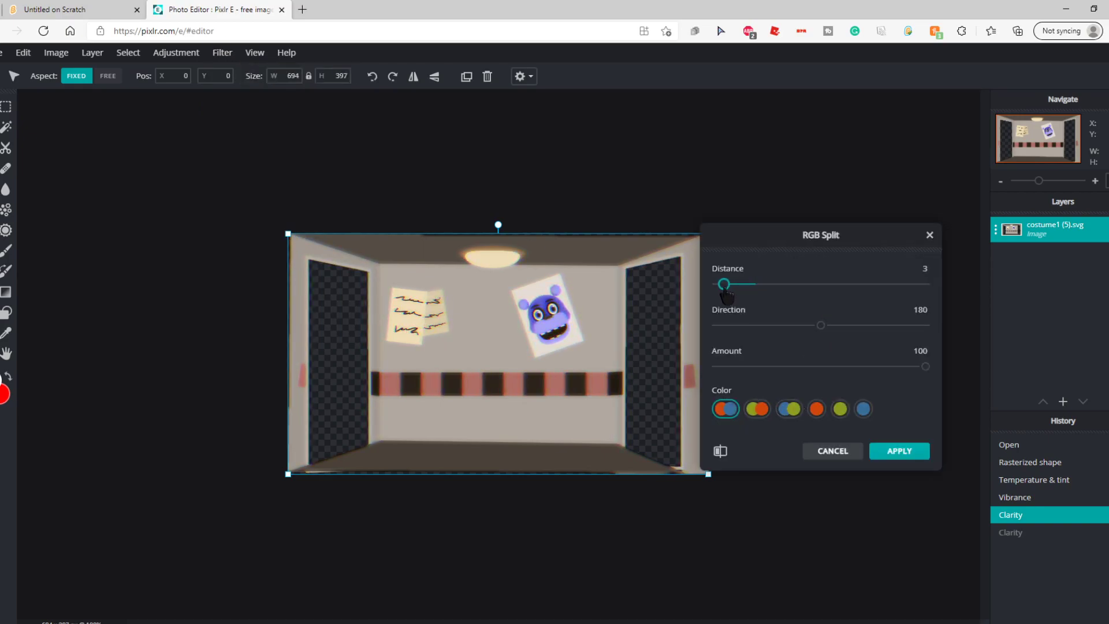
pyautogui.moveTo(818, 325)
pyautogui.mouseDown()
pyautogui.moveTo(792, 325)
pyautogui.moveTo(849, 325)
pyautogui.moveTo(826, 325)
pyautogui.moveTo(838, 325)
pyautogui.mouseUp()
pyautogui.click(833, 451)
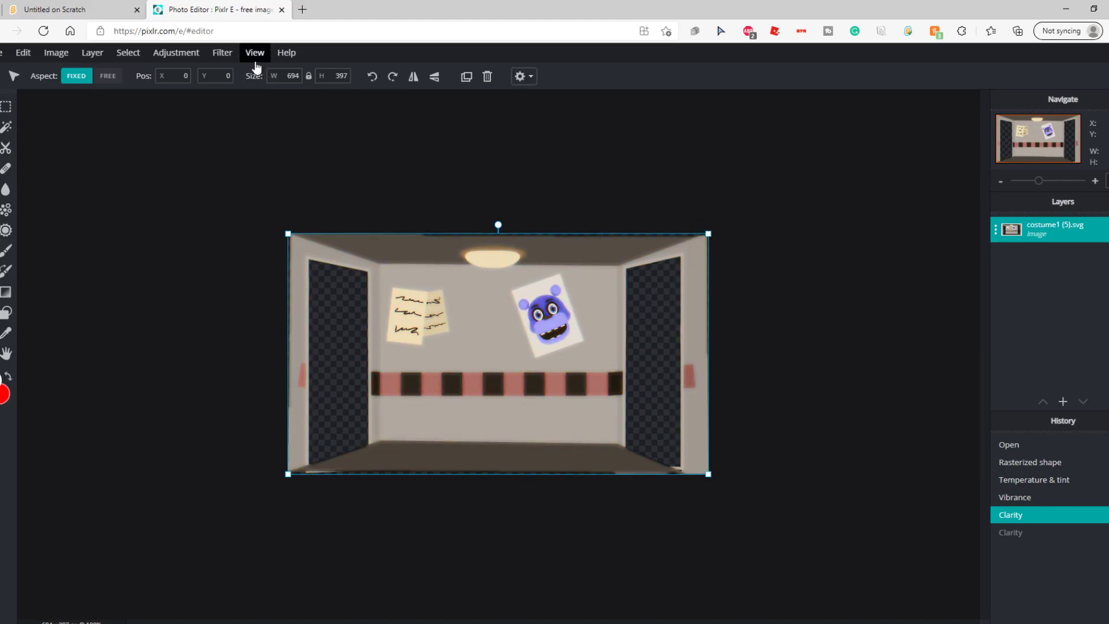
# Apply a Vignette filter that brightens the office image's edges
pyautogui.click(223, 53)
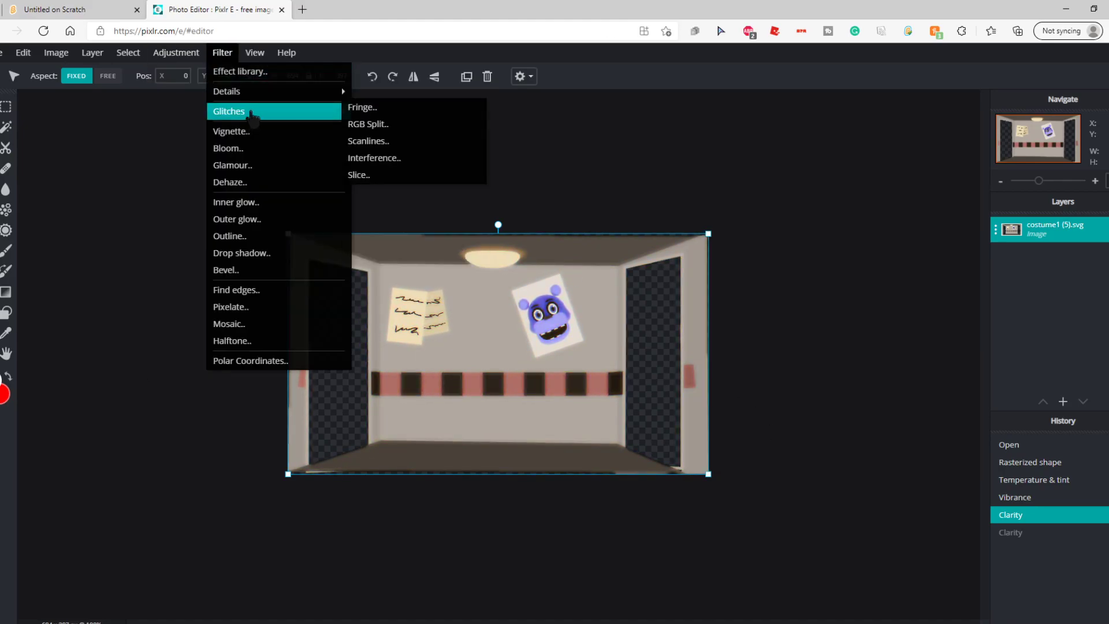
pyautogui.click(248, 132)
pyautogui.moveTo(822, 310); pyautogui.dragTo(796, 317)
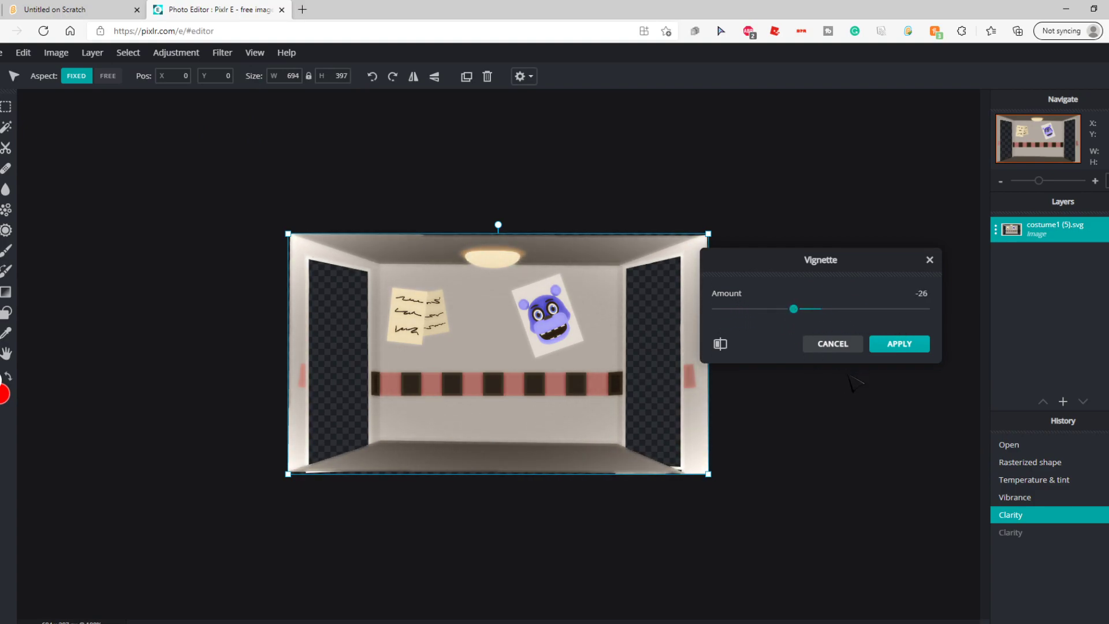
pyautogui.click(901, 345)
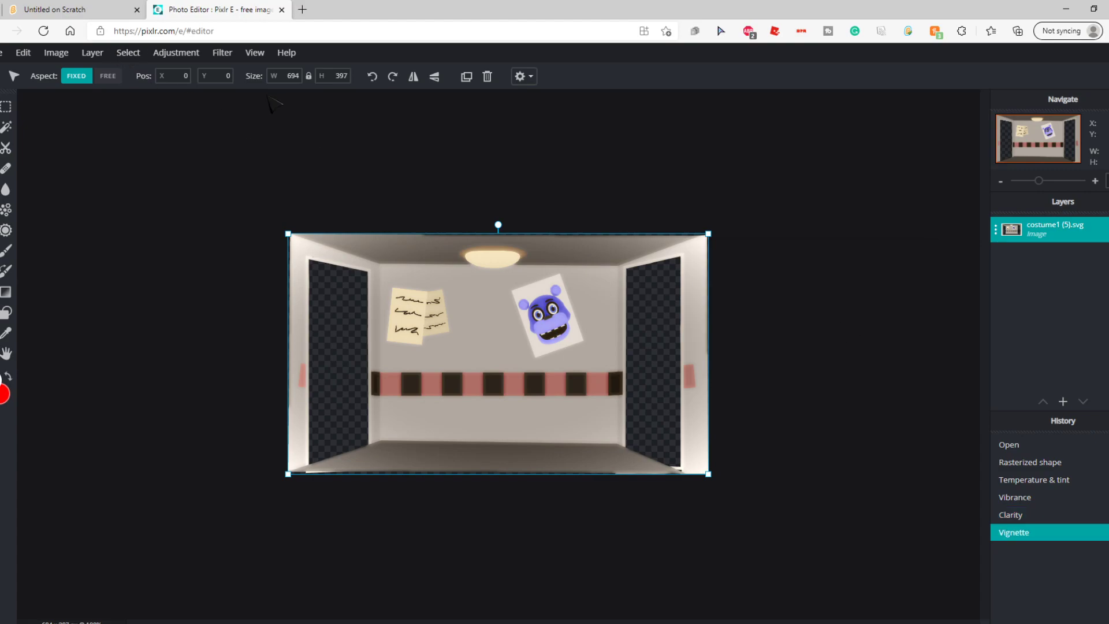
# Apply a Bloom glow with amount 11 to the office image
pyautogui.click(219, 53)
pyautogui.moveTo(226, 94)
pyautogui.click(228, 149)
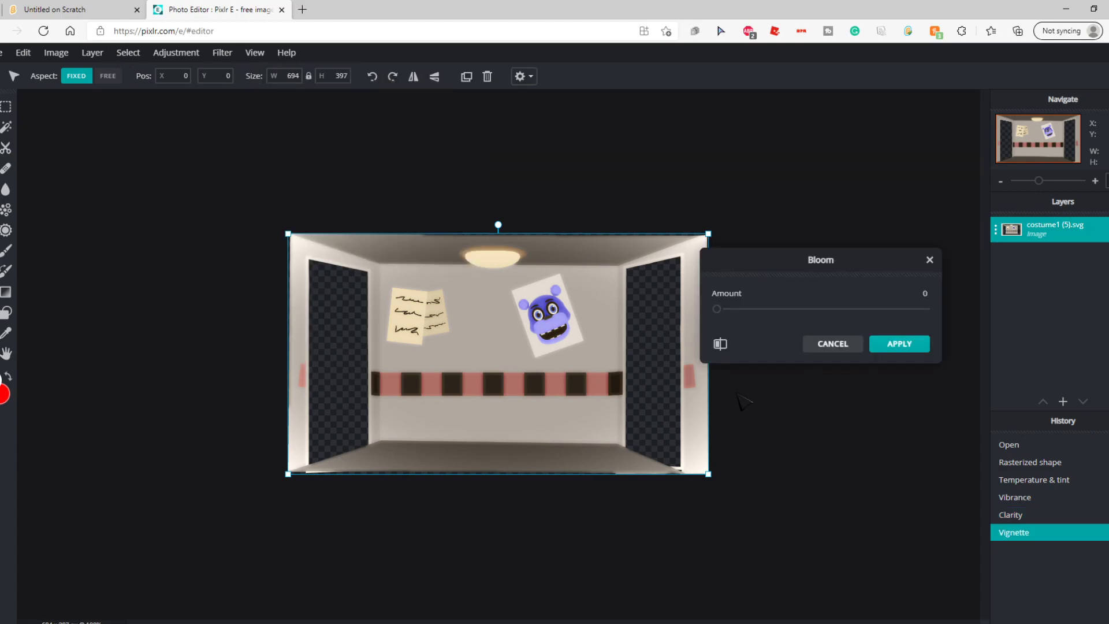
pyautogui.moveTo(717, 309); pyautogui.dragTo(740, 309)
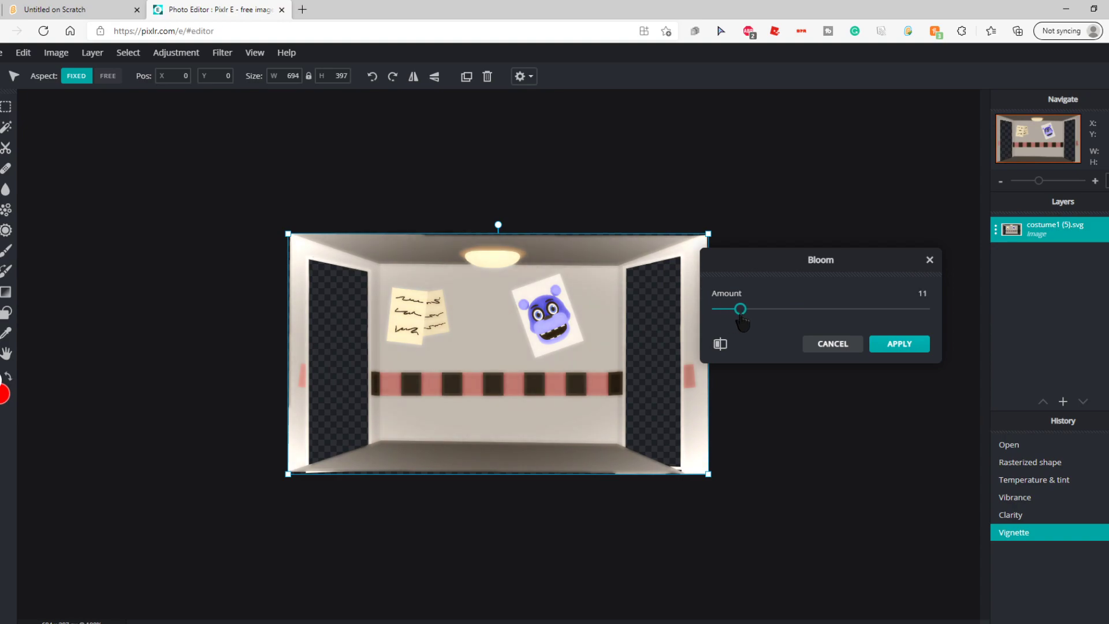
pyautogui.click(900, 344)
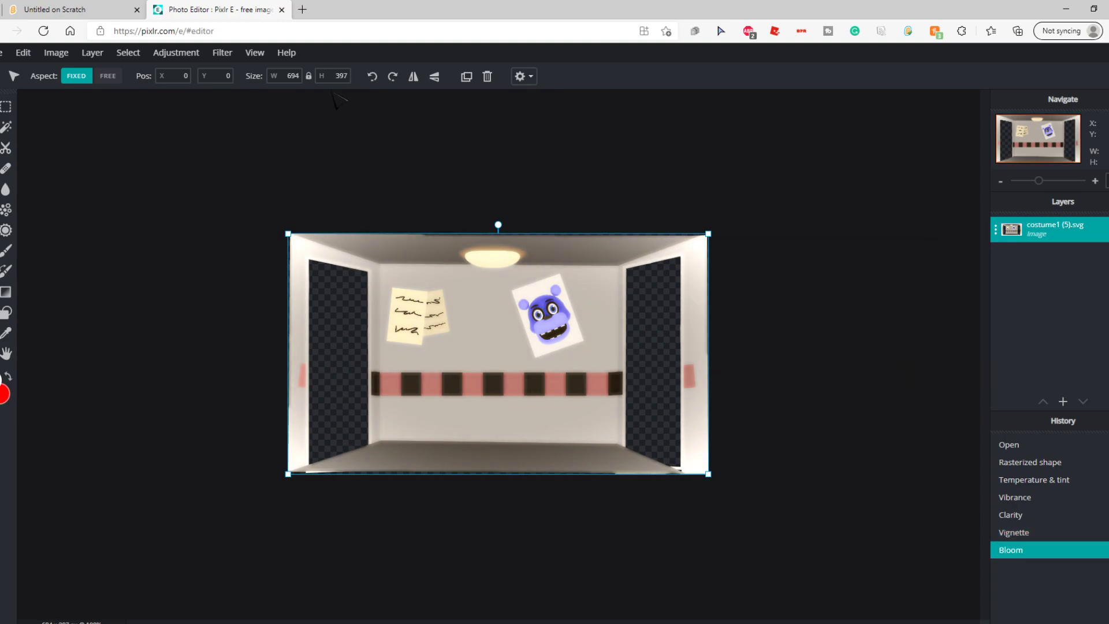
# Try Glamour at 70, then cancel it and leave the adjustments list unused
pyautogui.click(222, 52)
pyautogui.click(271, 165)
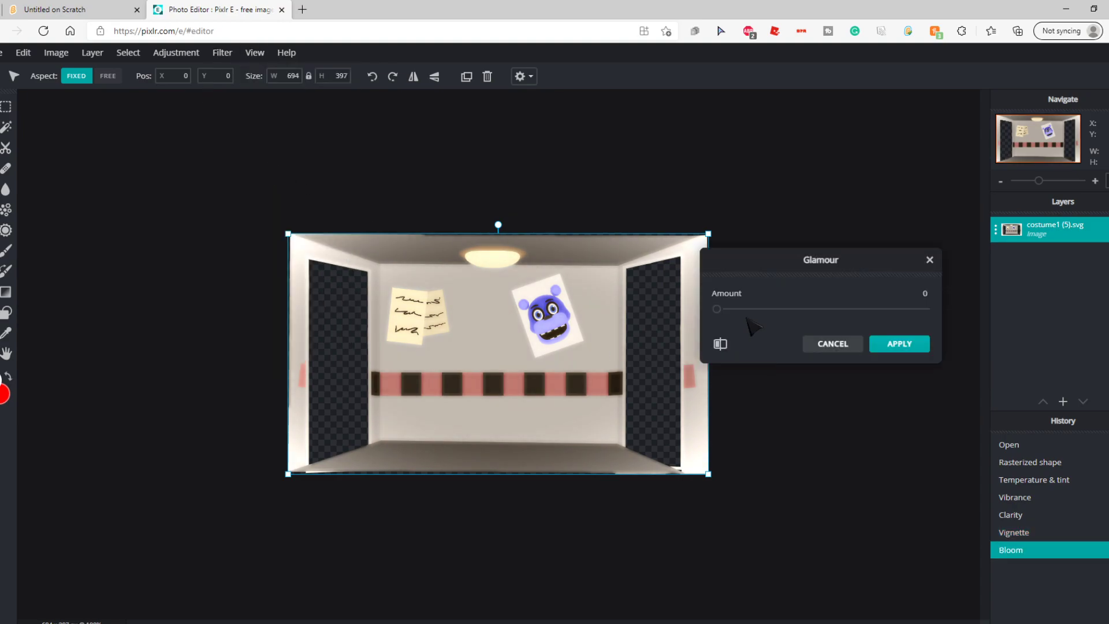
pyautogui.moveTo(717, 309); pyautogui.dragTo(951, 341)
pyautogui.click(833, 345)
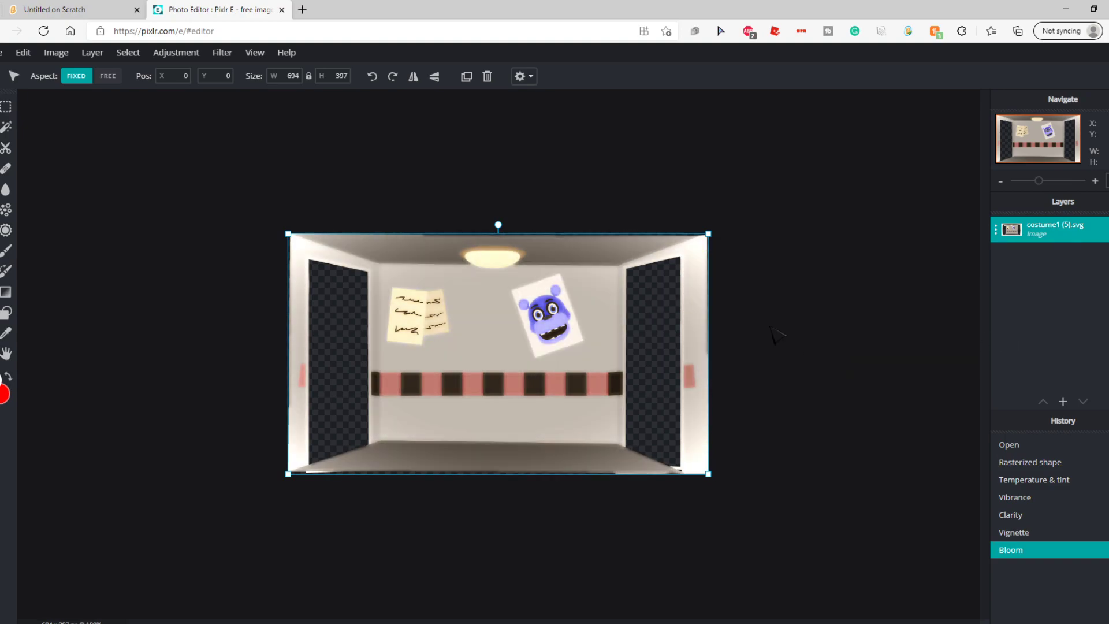
pyautogui.click(185, 56)
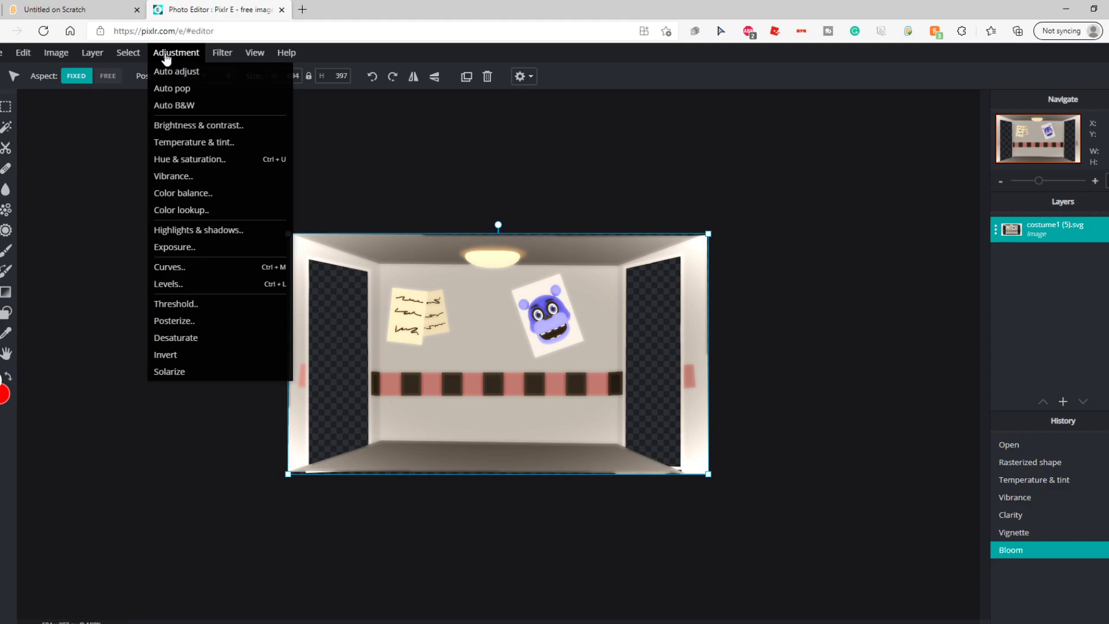
pyautogui.click(164, 215)
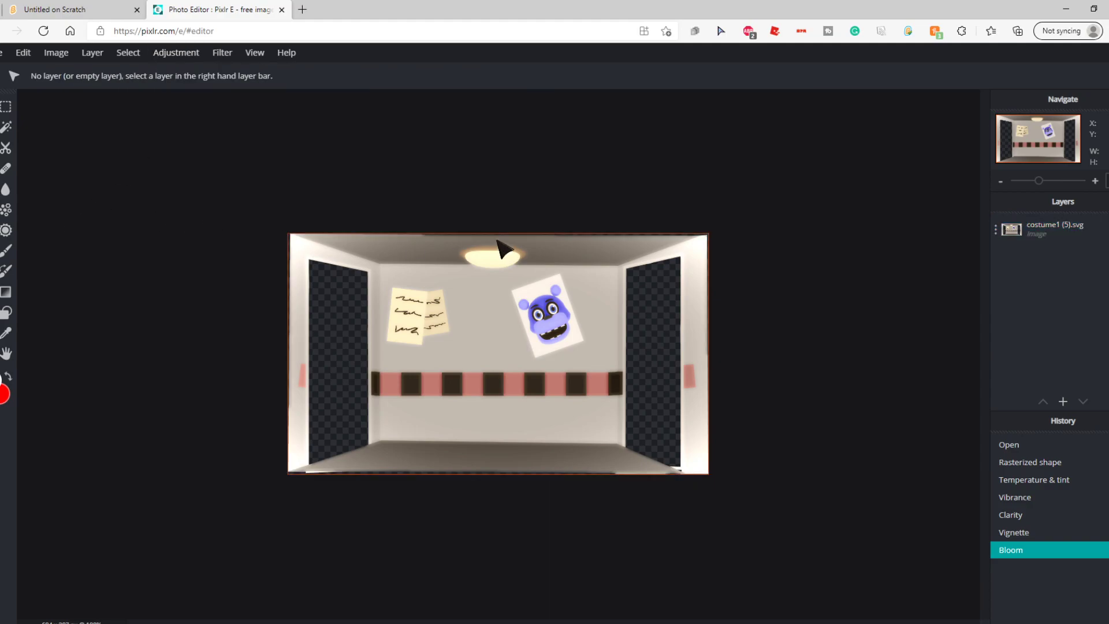
# Reselect the room image layer and bring up the Add Layer choices
pyautogui.click(495, 263)
pyautogui.click(219, 53)
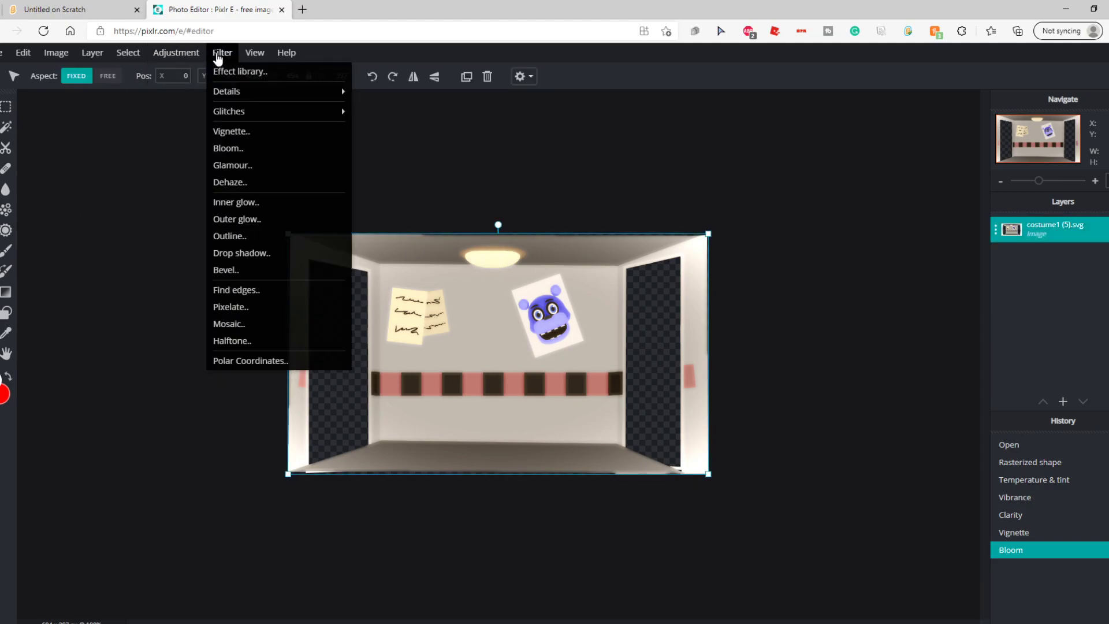
pyautogui.click(101, 266)
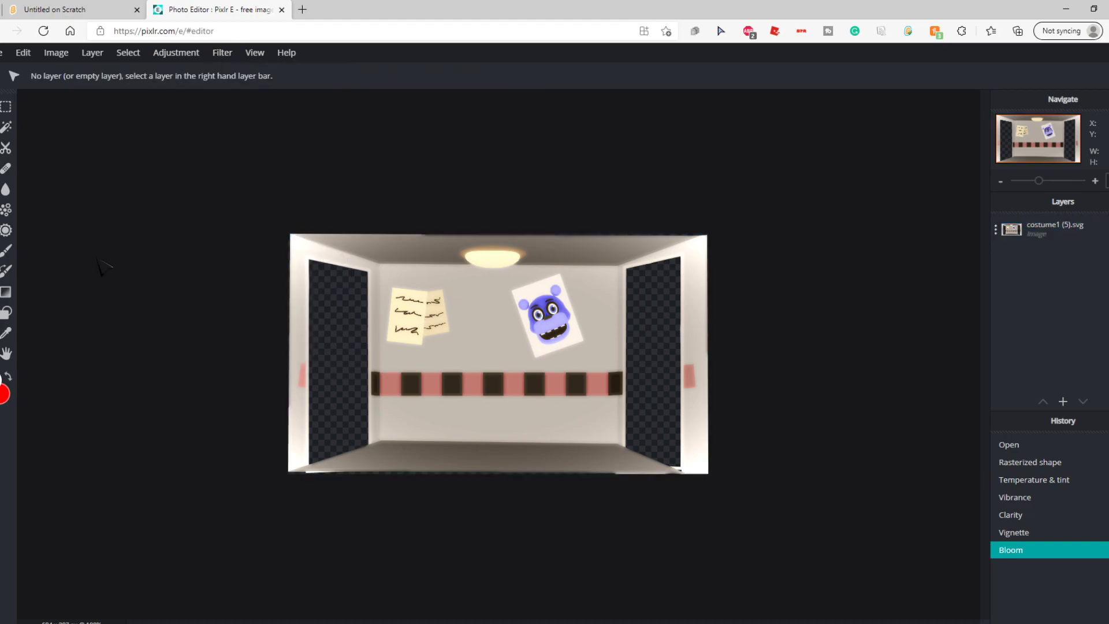
pyautogui.click(1064, 405)
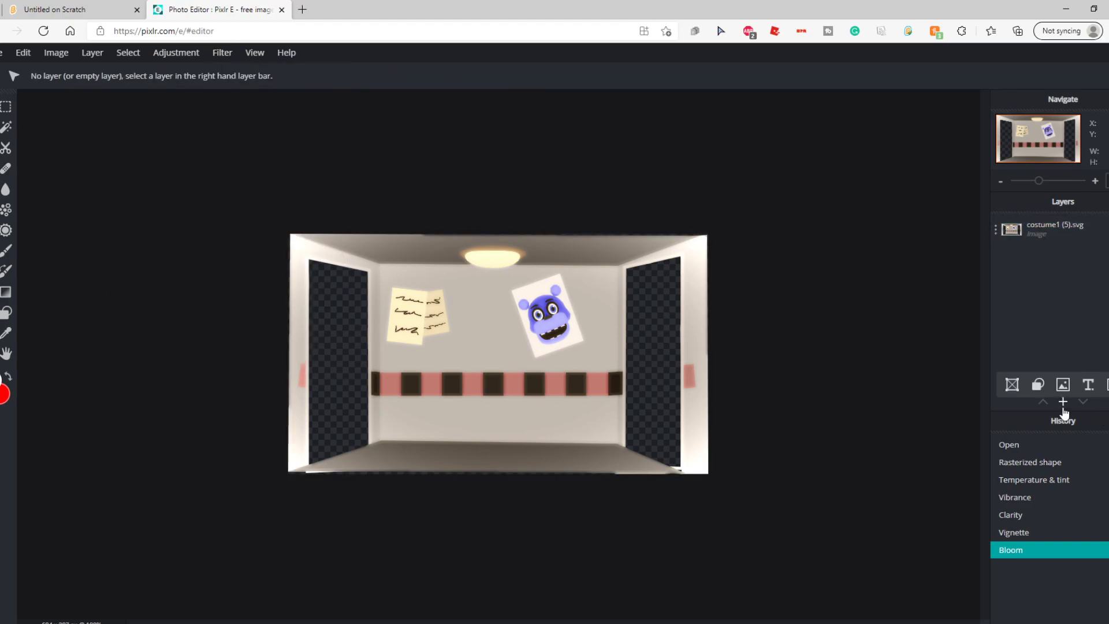
pyautogui.click(1064, 401)
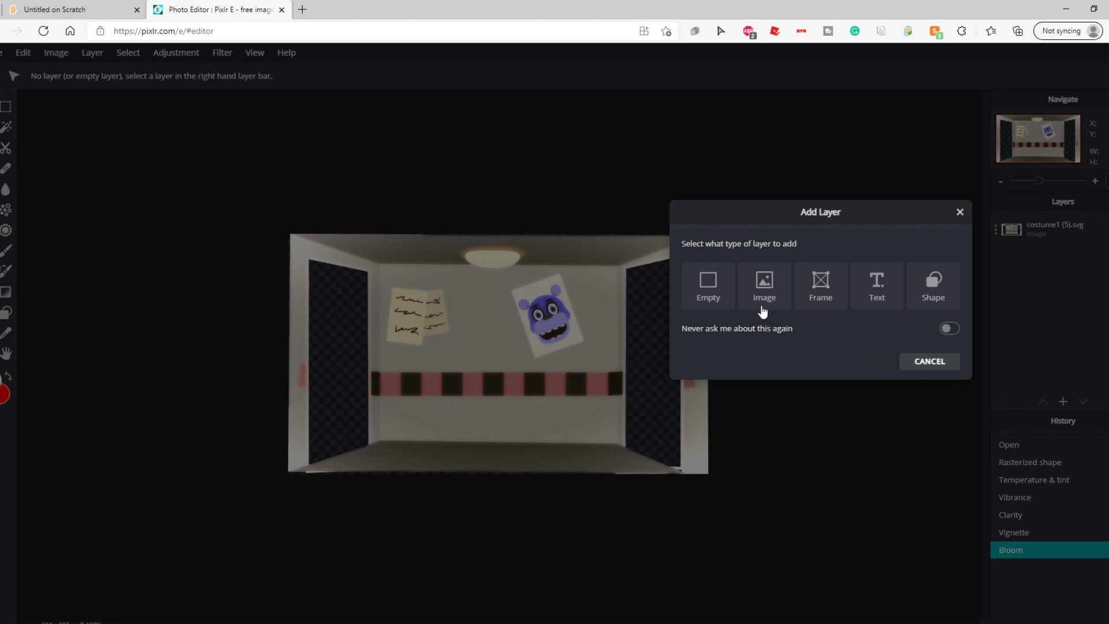
# Add an empty Layer 2 and set the brush colour to the lamp's pale yellow
pyautogui.click(707, 284)
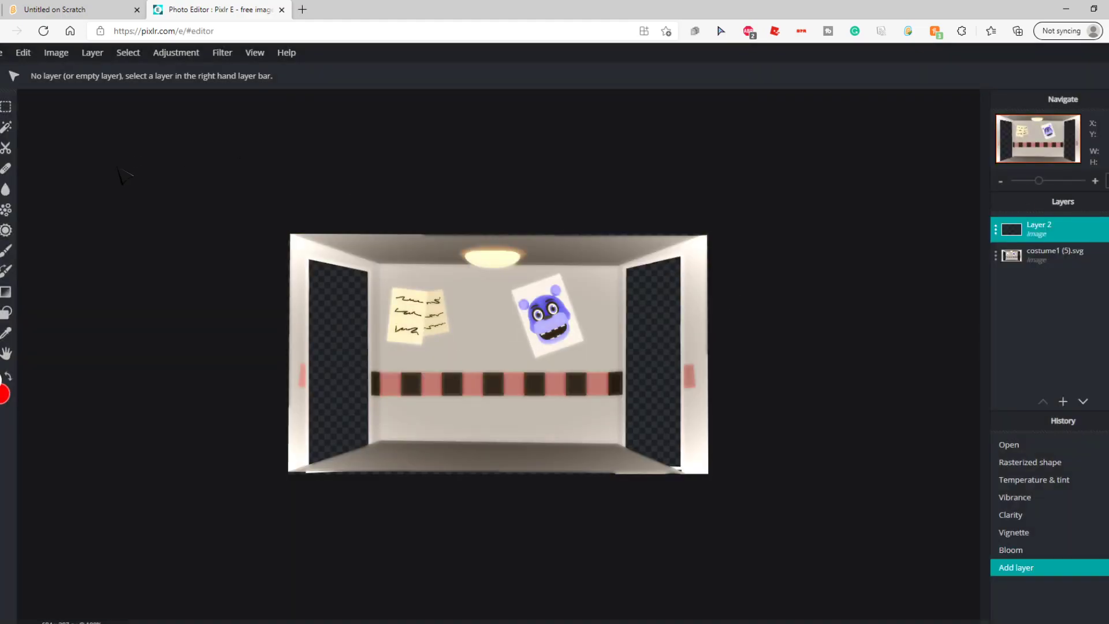
pyautogui.click(6, 254)
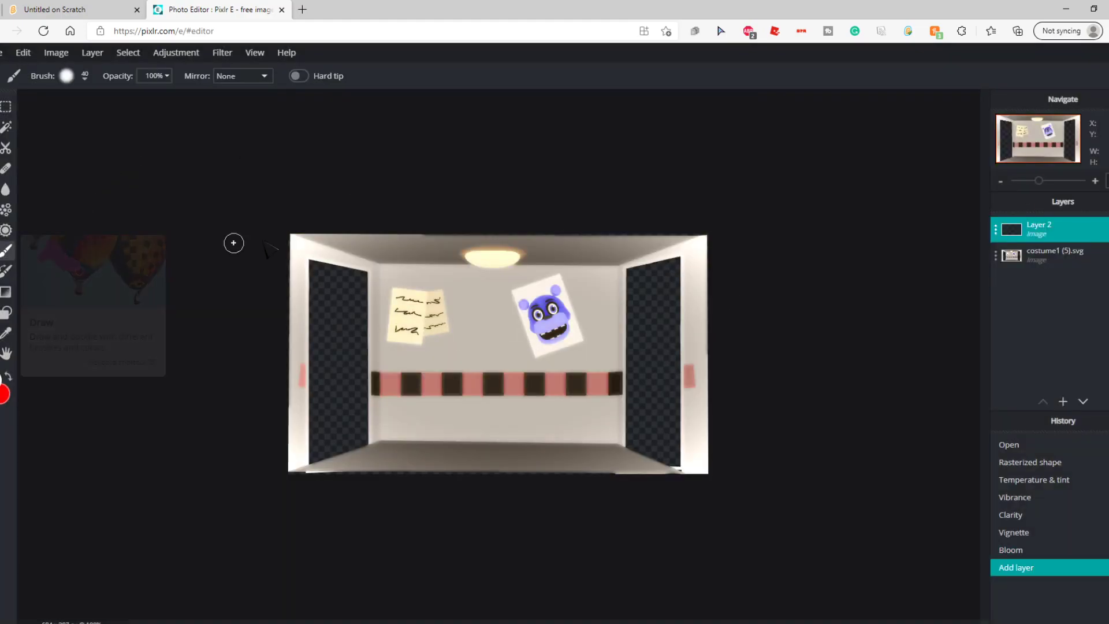
pyautogui.click(67, 76)
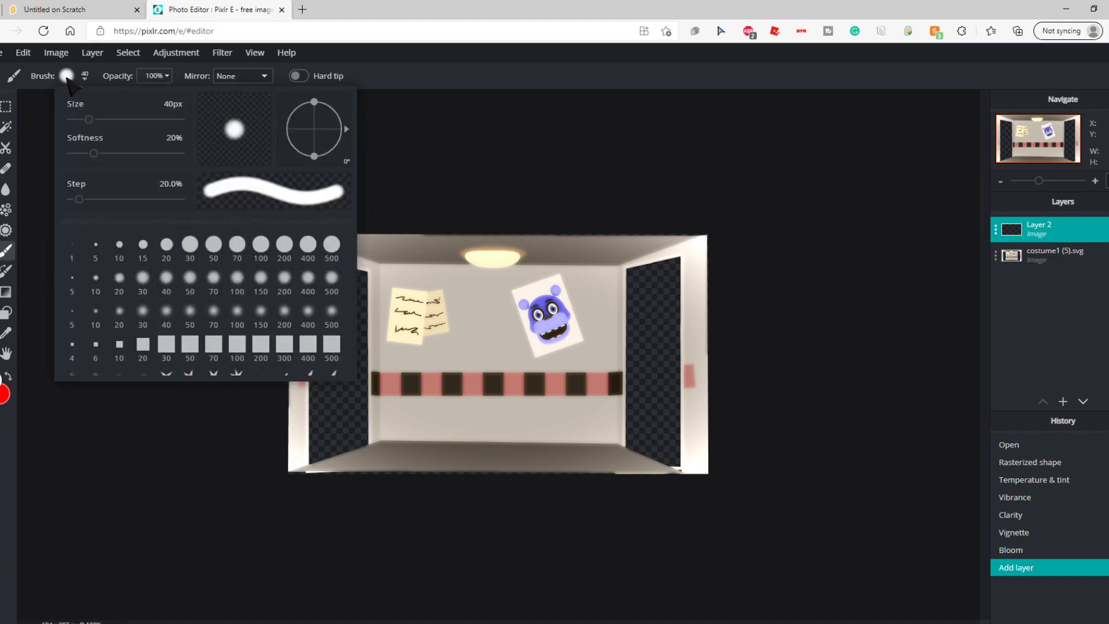
pyautogui.click(3, 393)
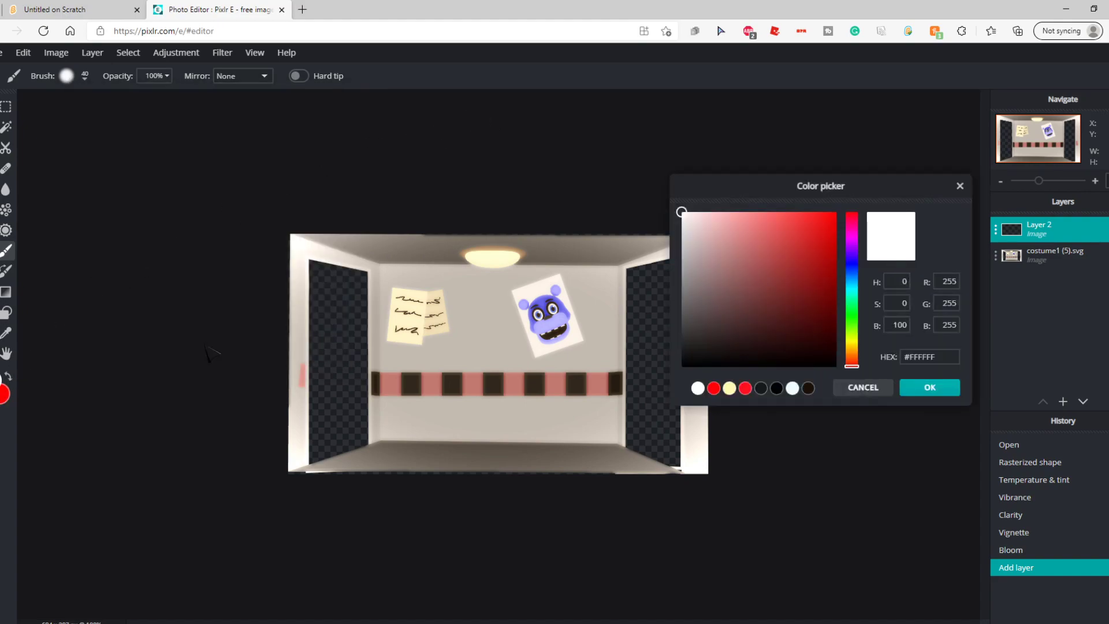
pyautogui.click(493, 260)
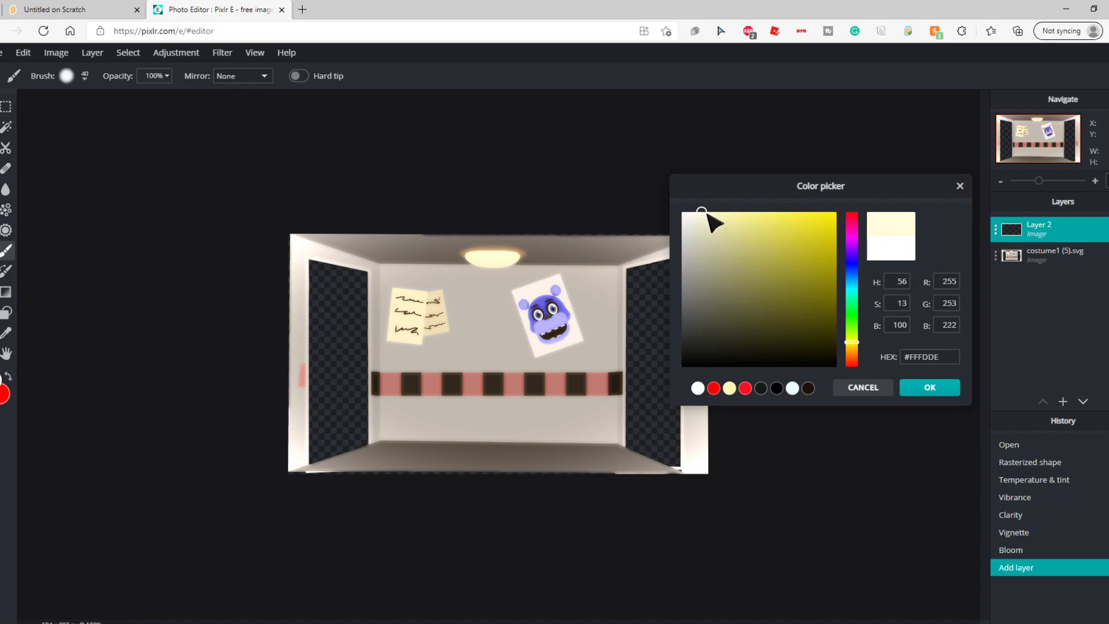
pyautogui.click(930, 388)
# Make the brush fully soft and larger, then test a glow stroke on the lamp and undo it
pyautogui.click(68, 76)
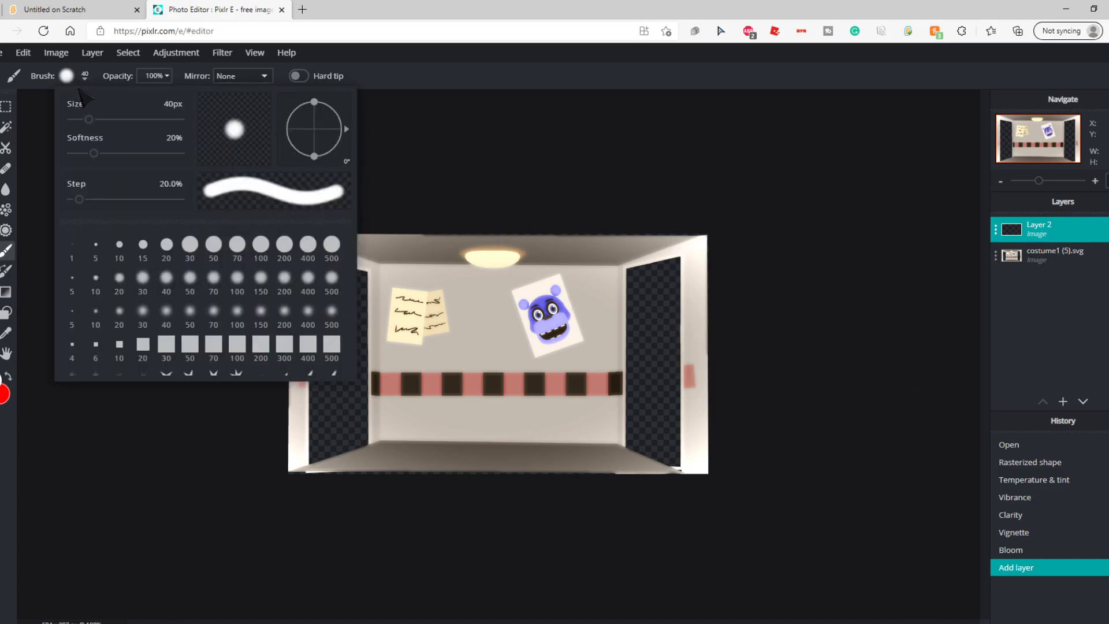
pyautogui.moveTo(90, 119)
pyautogui.mouseDown()
pyautogui.moveTo(74, 119)
pyautogui.moveTo(90, 119)
pyautogui.moveTo(72, 153)
pyautogui.moveTo(228, 166)
pyautogui.mouseUp()
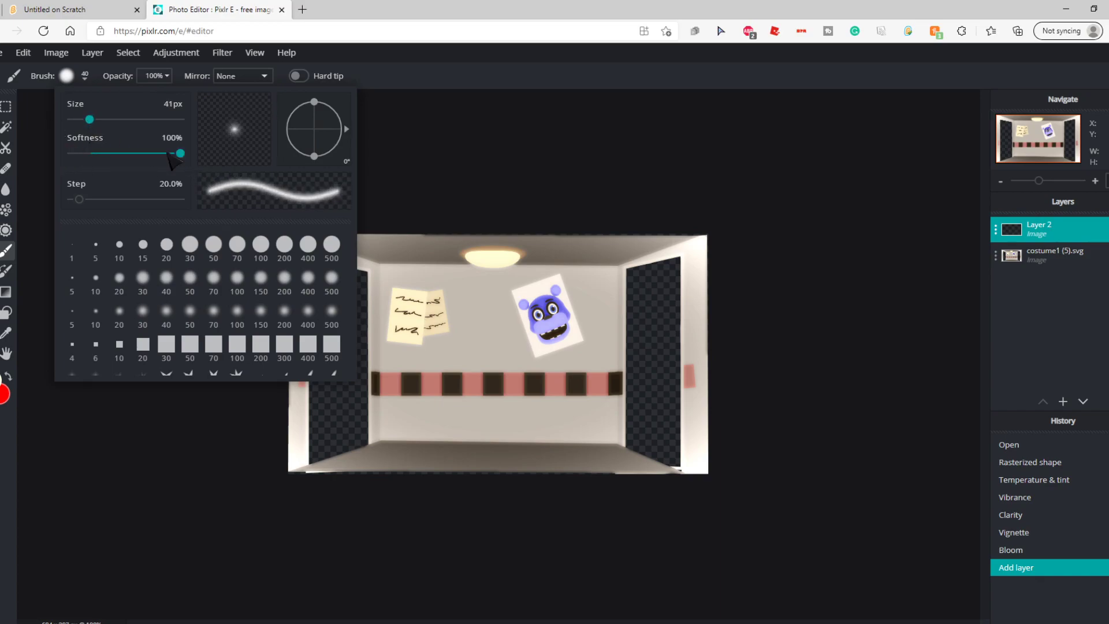
pyautogui.moveTo(89, 119); pyautogui.dragTo(130, 120)
pyautogui.click(82, 80)
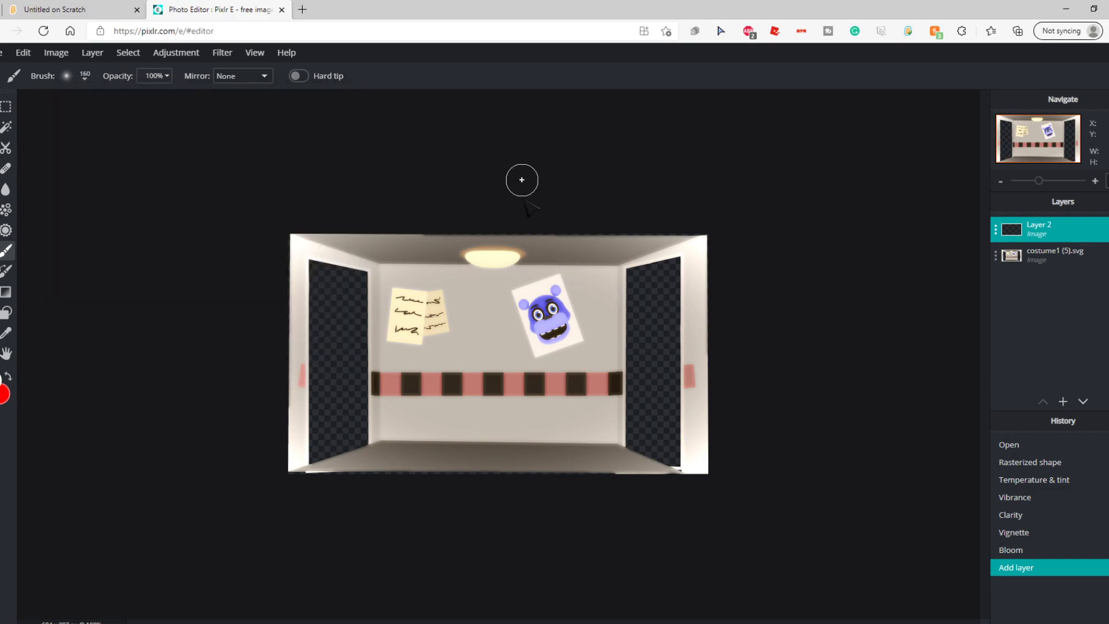
pyautogui.click(493, 258)
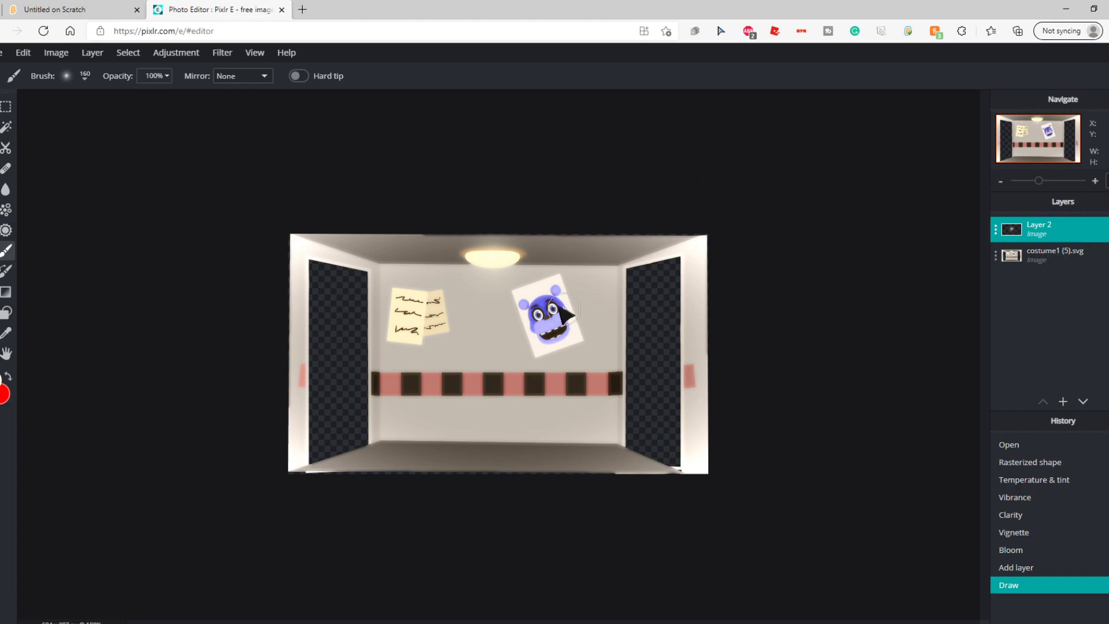
pyautogui.click(1017, 567)
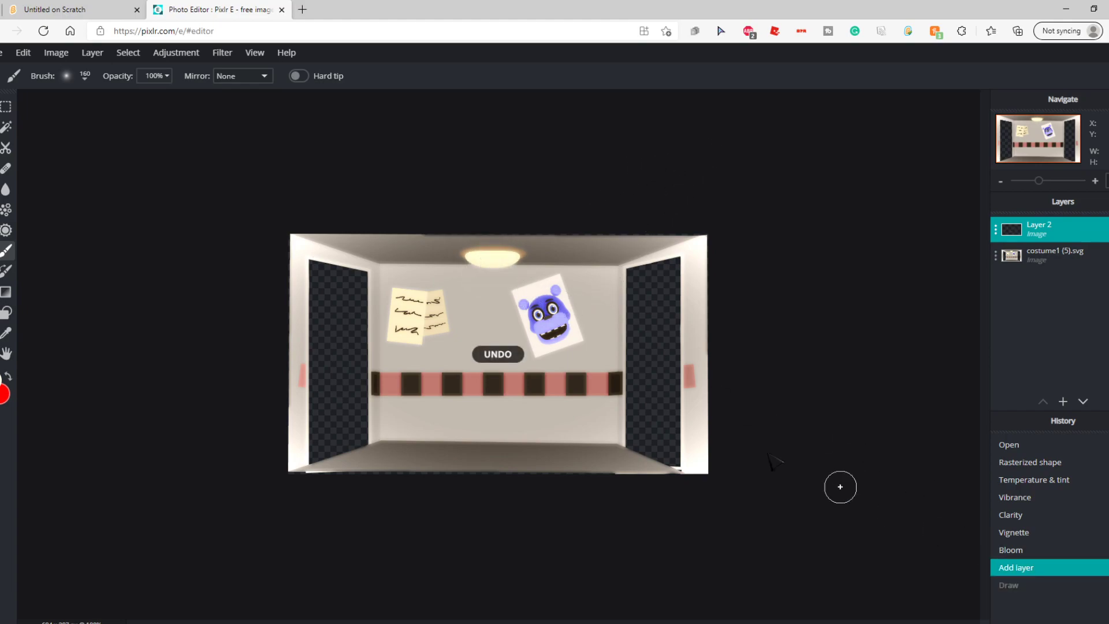
pyautogui.click(494, 262)
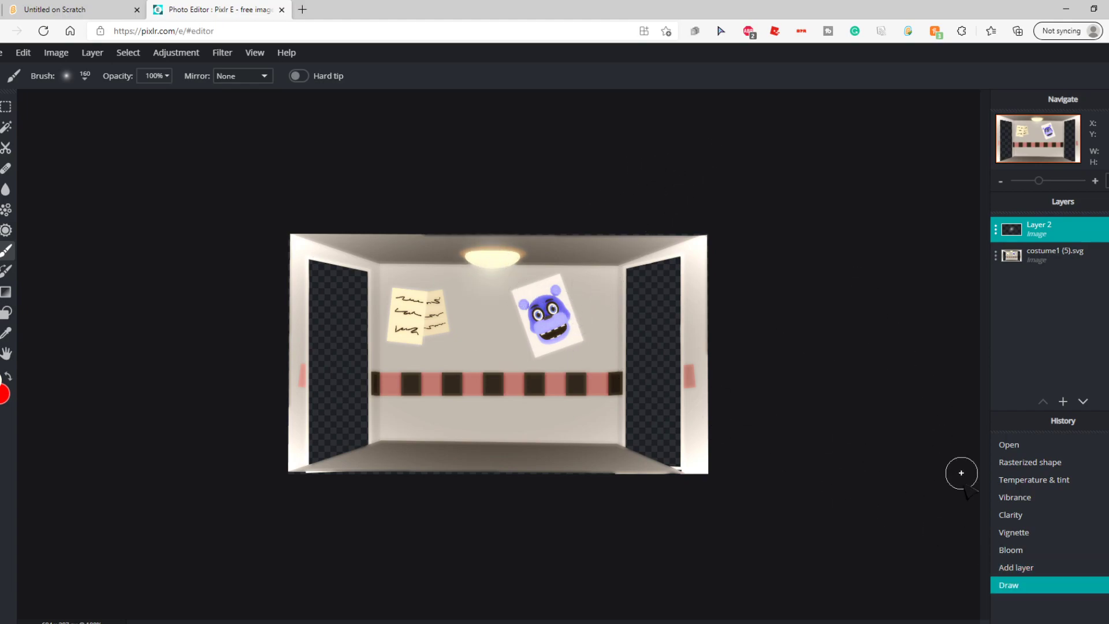
pyautogui.click(1015, 568)
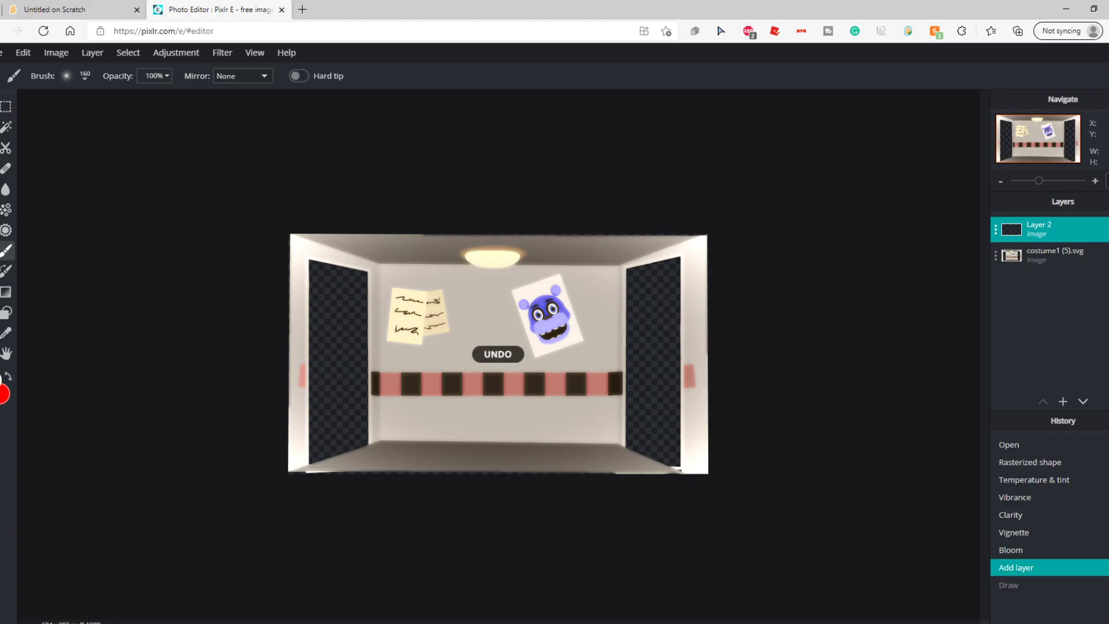
# Switch to a slightly paler yellow and paint a soft glow over the ceiling lamp
pyautogui.click(66, 76)
pyautogui.click(116, 341)
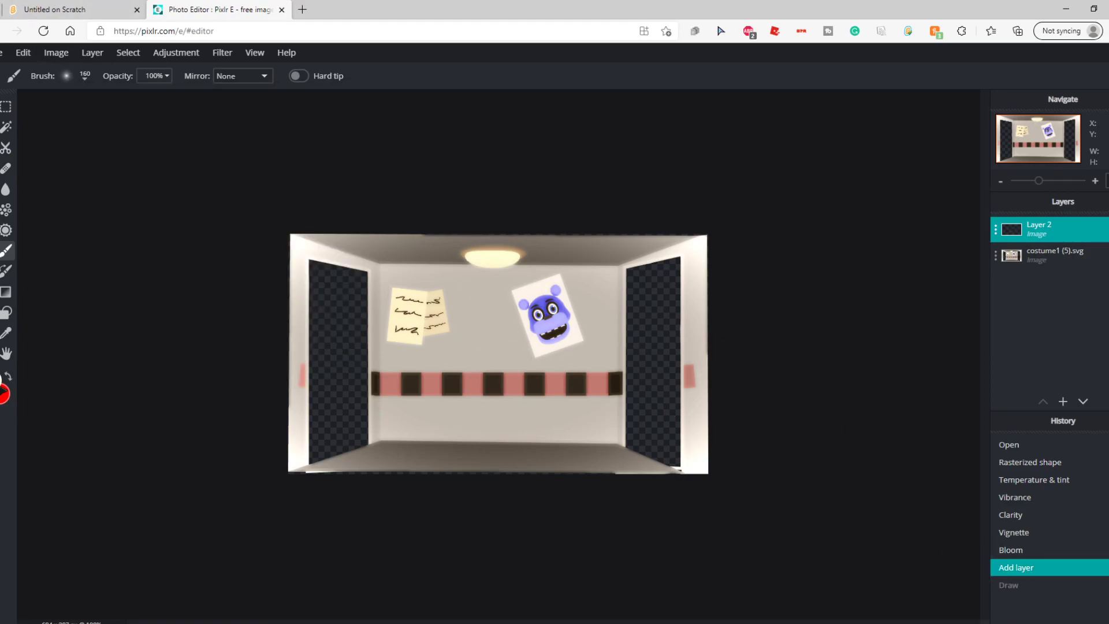
pyautogui.click(4, 394)
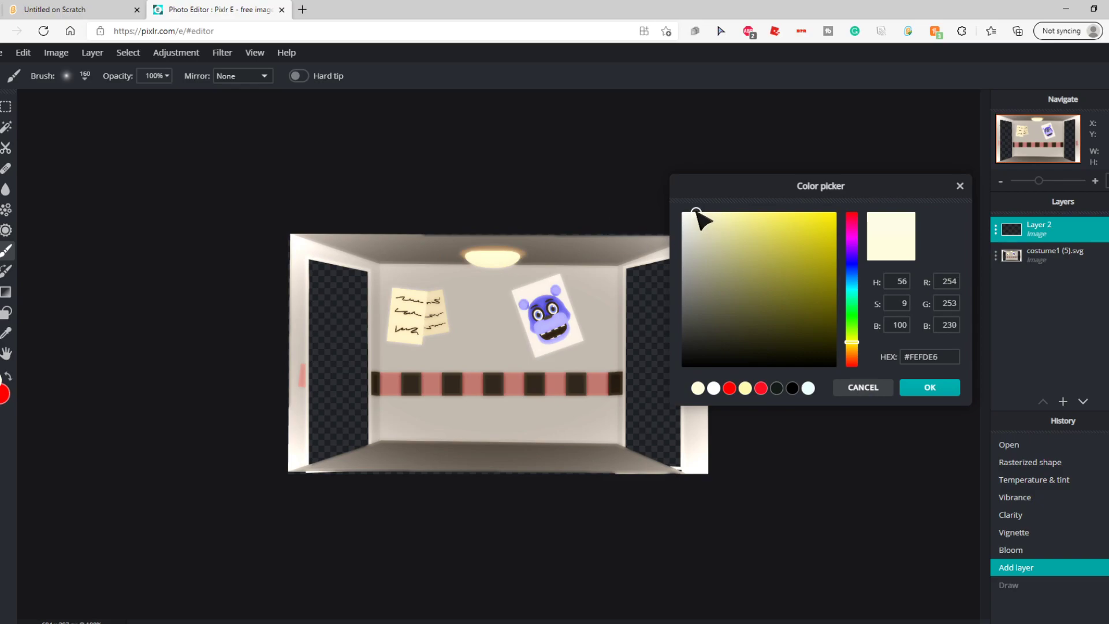
pyautogui.click(929, 388)
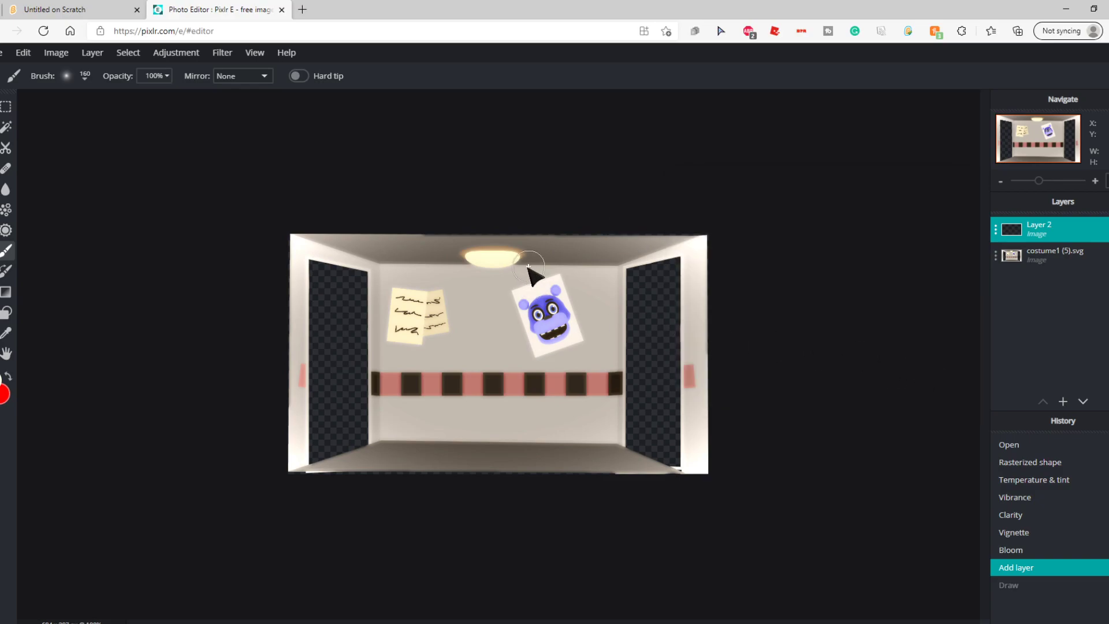
pyautogui.click(494, 263)
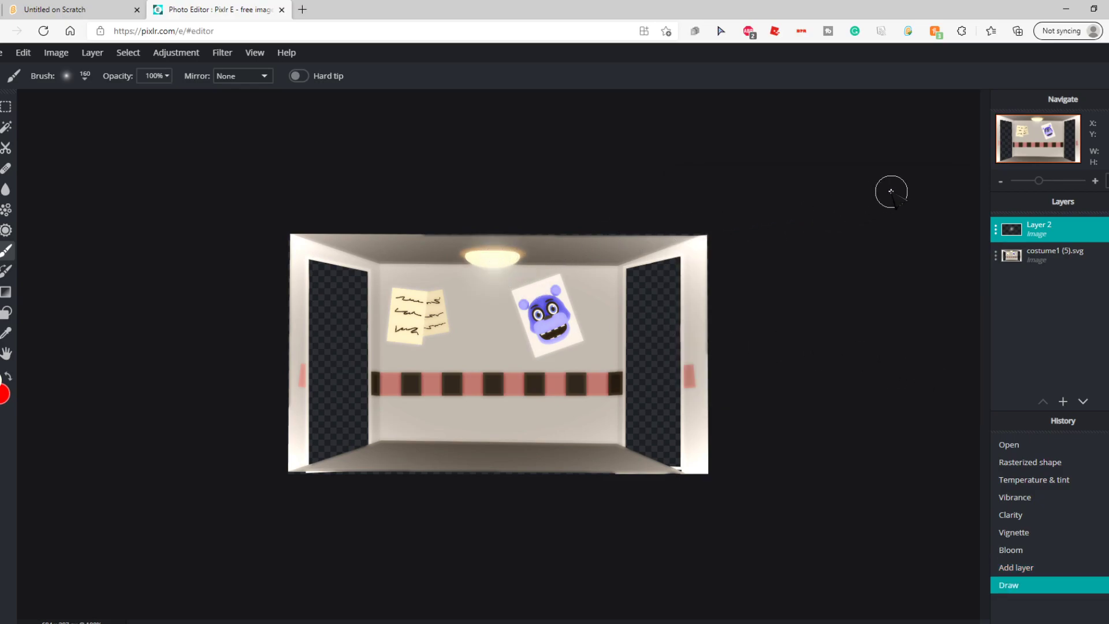
# Check the layers with the Move tool, selecting the lamp glow layer, then deselect all
pyautogui.press('v')
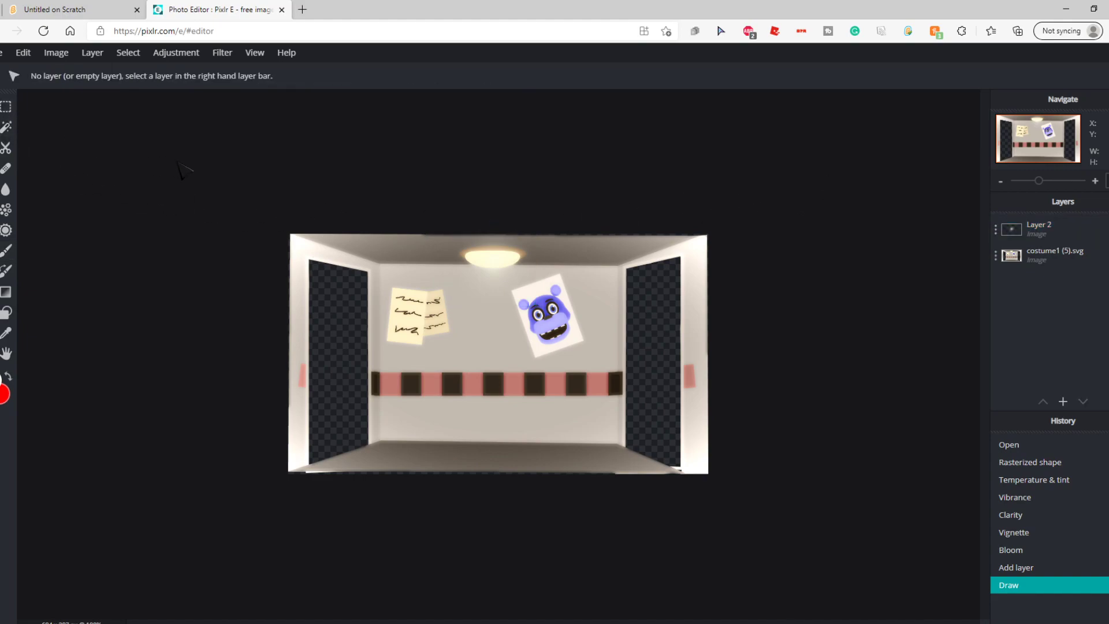
pyautogui.click(1076, 254)
pyautogui.click(1040, 229)
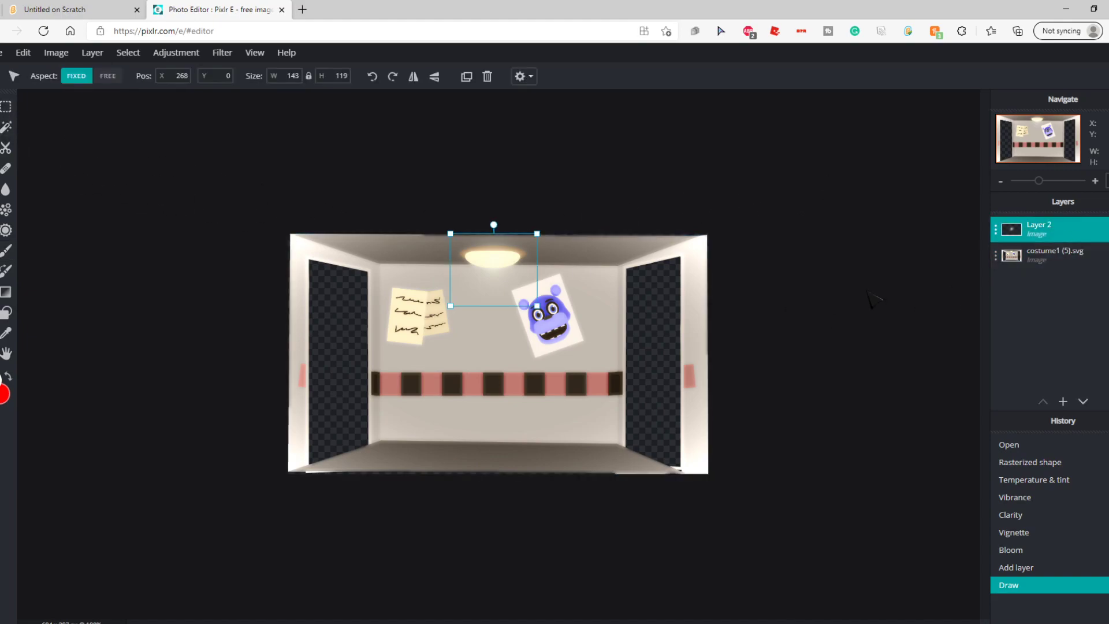
pyautogui.click(872, 300)
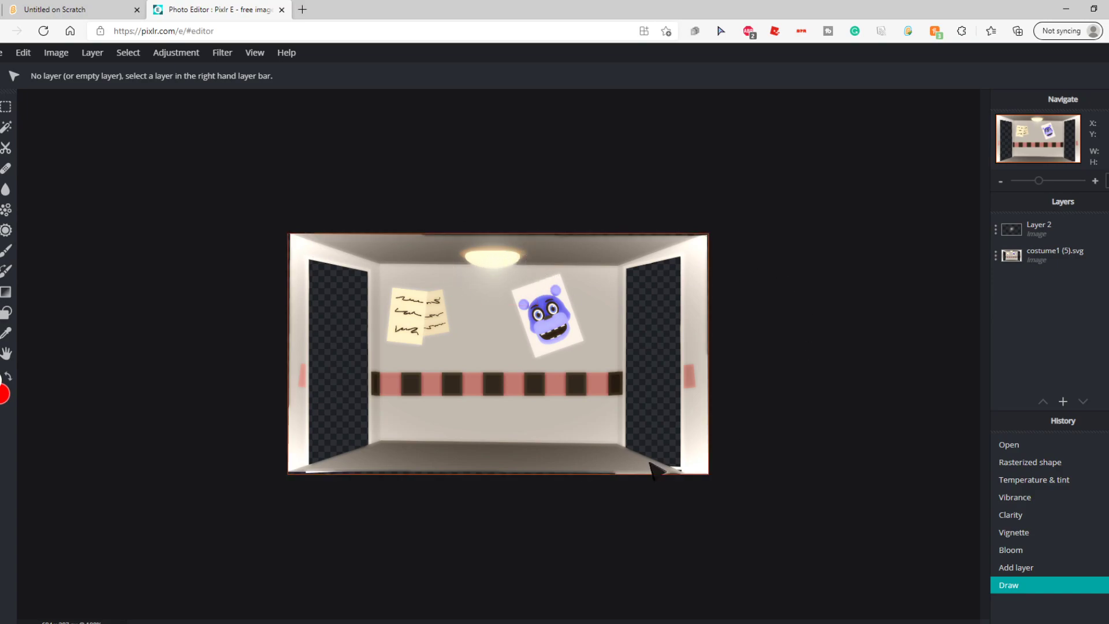
# Download the office image as costume1 (5).png and reload to the Pixlr start screen
pyautogui.click(4, 52)
pyautogui.click(11, 158)
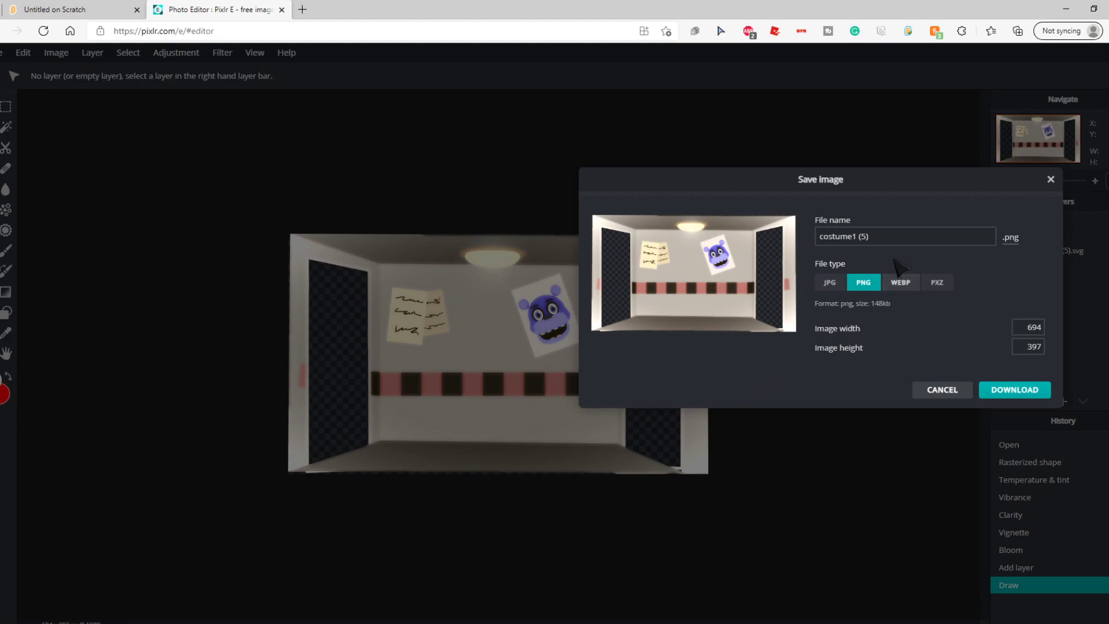
pyautogui.click(1018, 393)
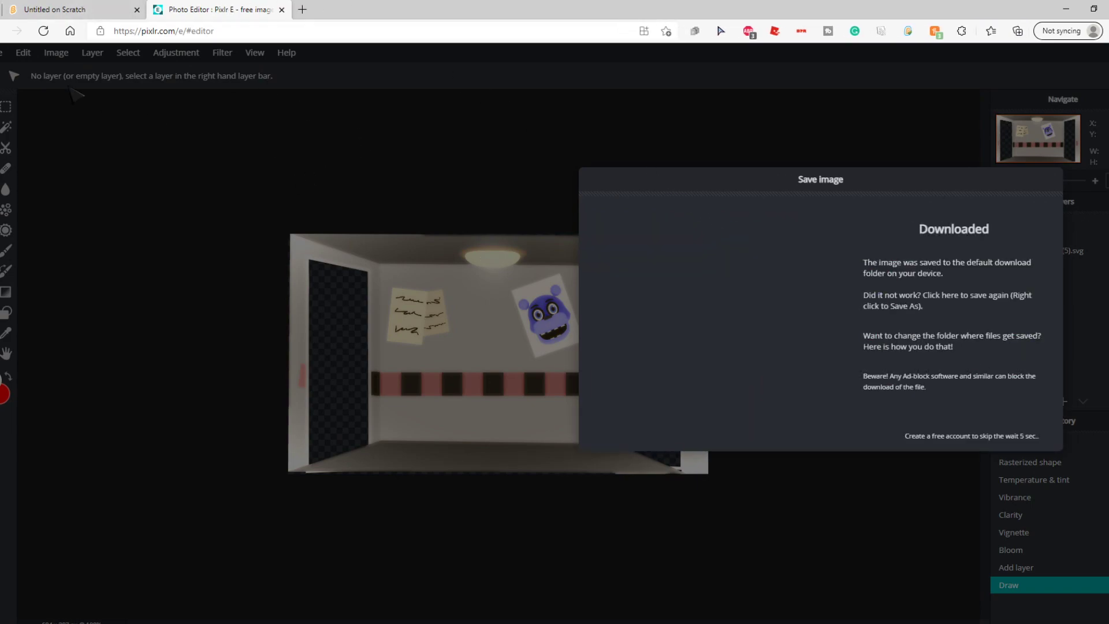
pyautogui.click(41, 32)
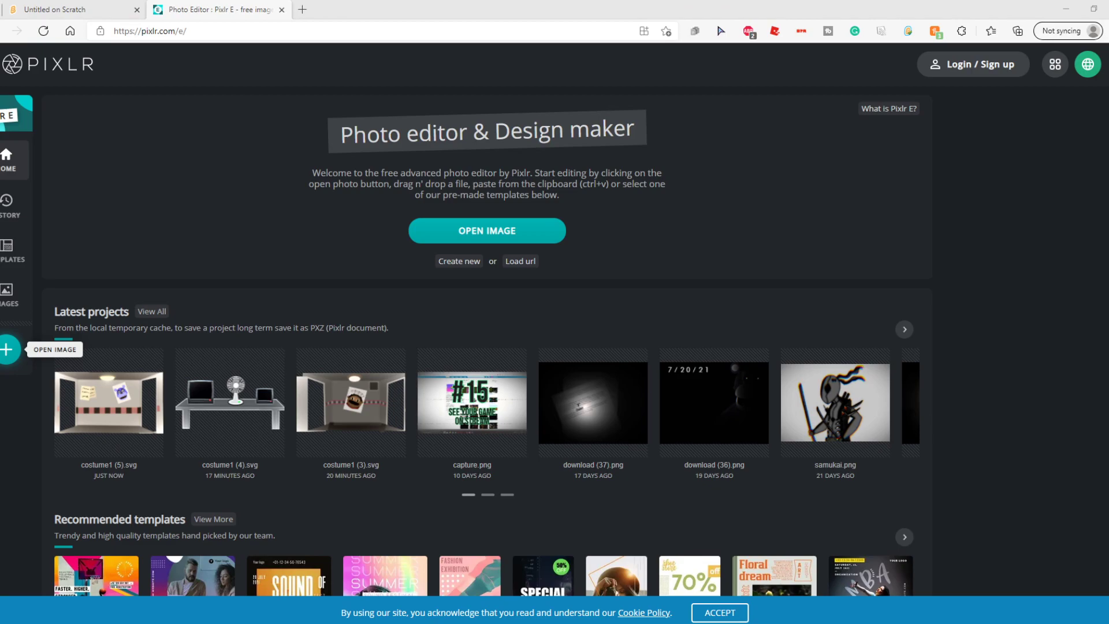
# Open costume1 (6).svg in Pixlr and rasterize the desk layer
pyautogui.moveTo(6, 349); pyautogui.dragTo(442, 321)
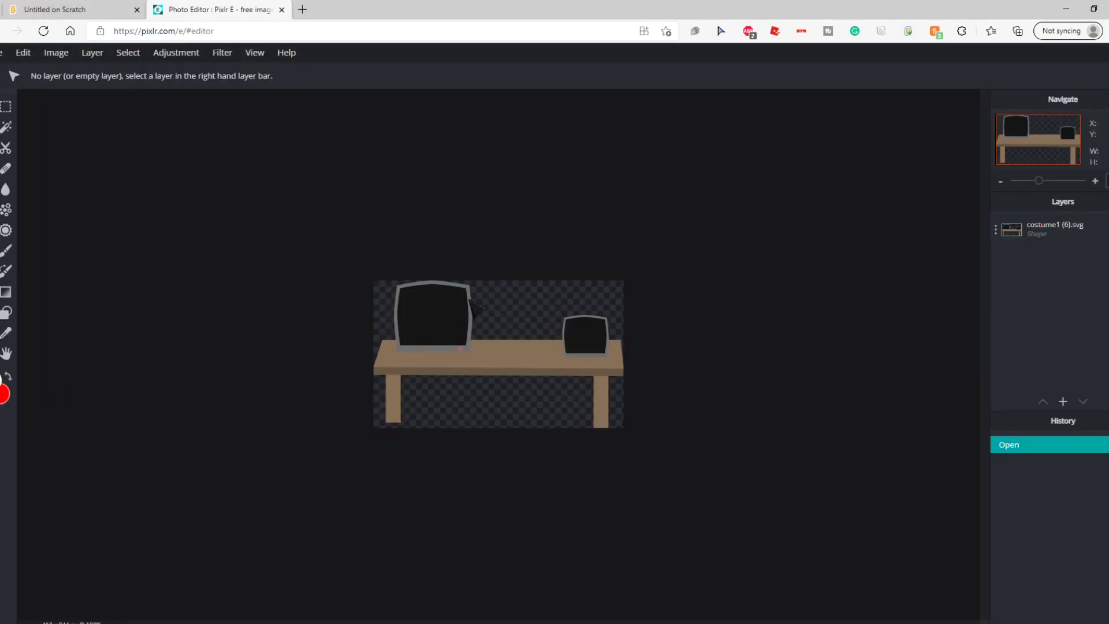
pyautogui.click(93, 53)
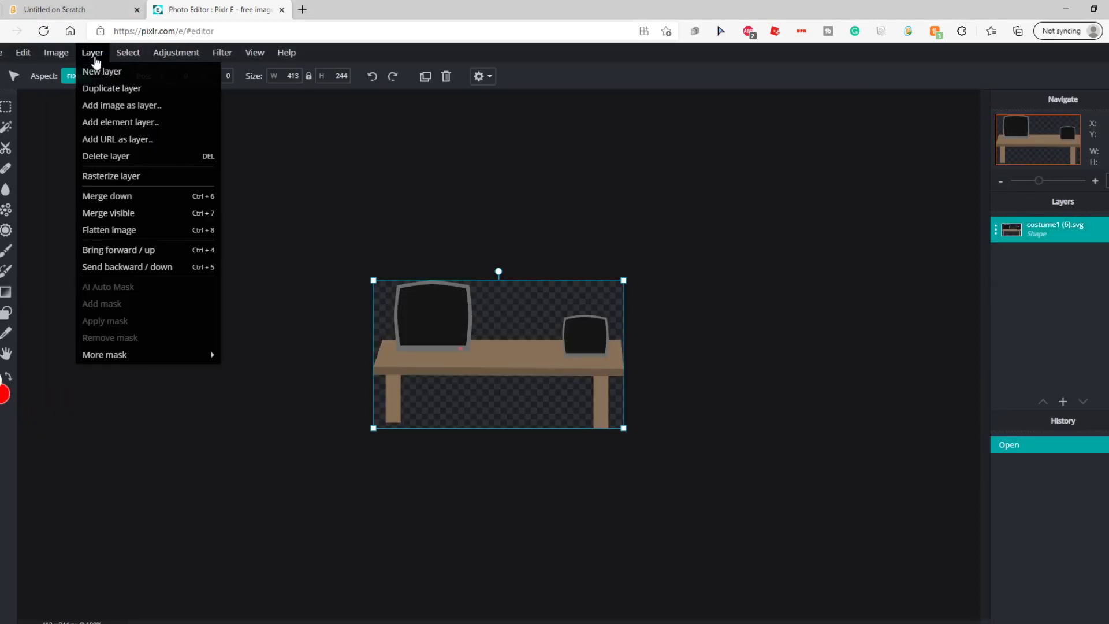
pyautogui.click(126, 176)
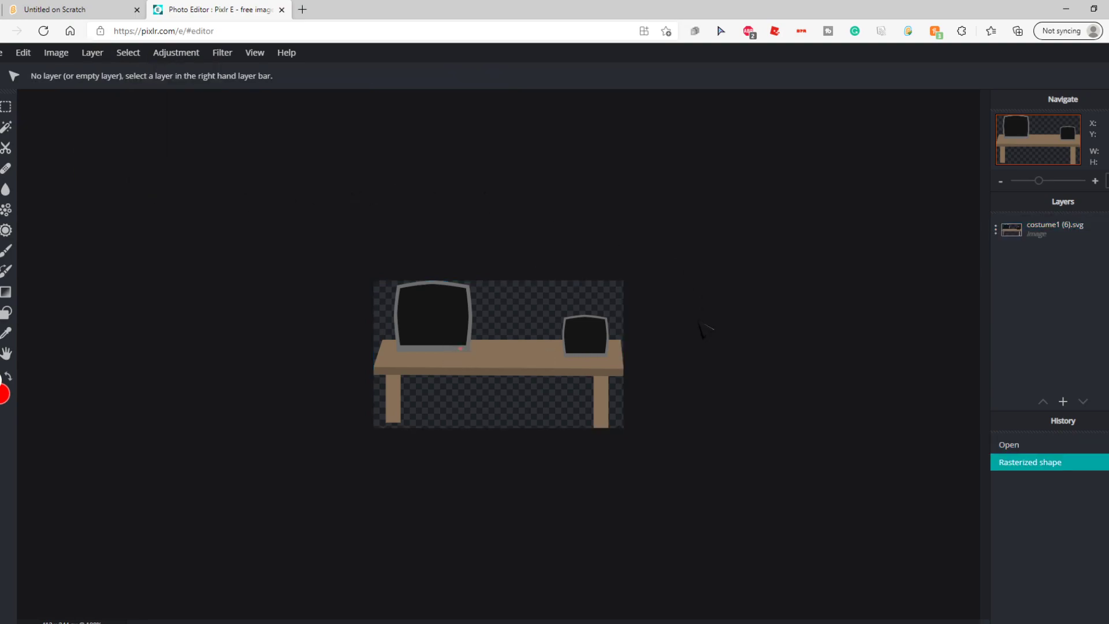
pyautogui.click(487, 300)
# Cool the desk image with Temperature & tint set to Temperature -4
pyautogui.click(175, 52)
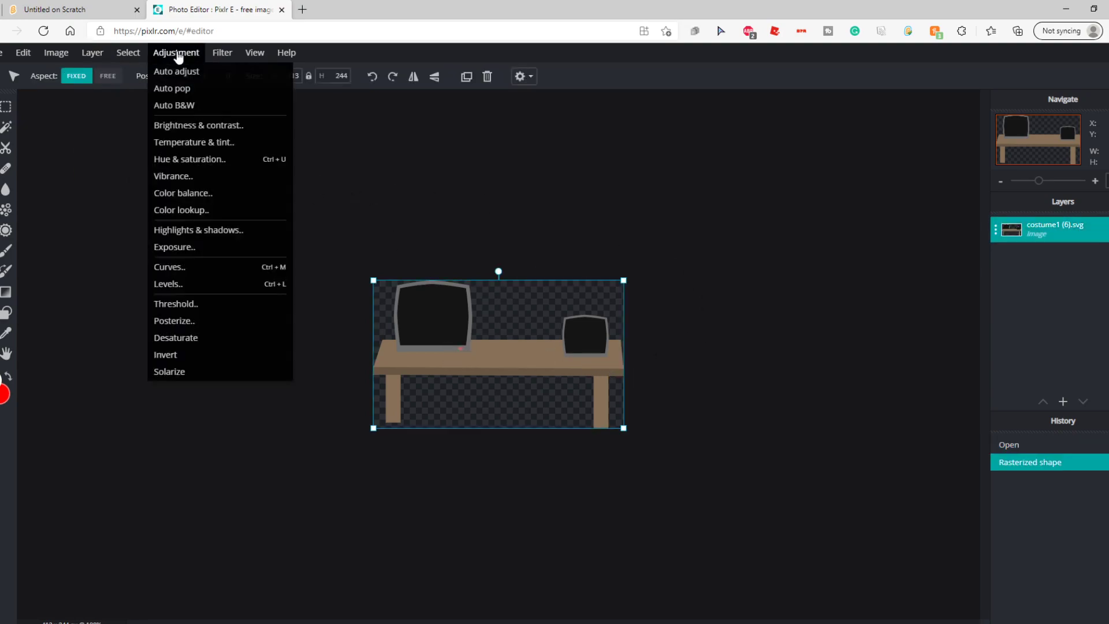
pyautogui.click(197, 143)
pyautogui.moveTo(554, 310); pyautogui.dragTo(749, 307)
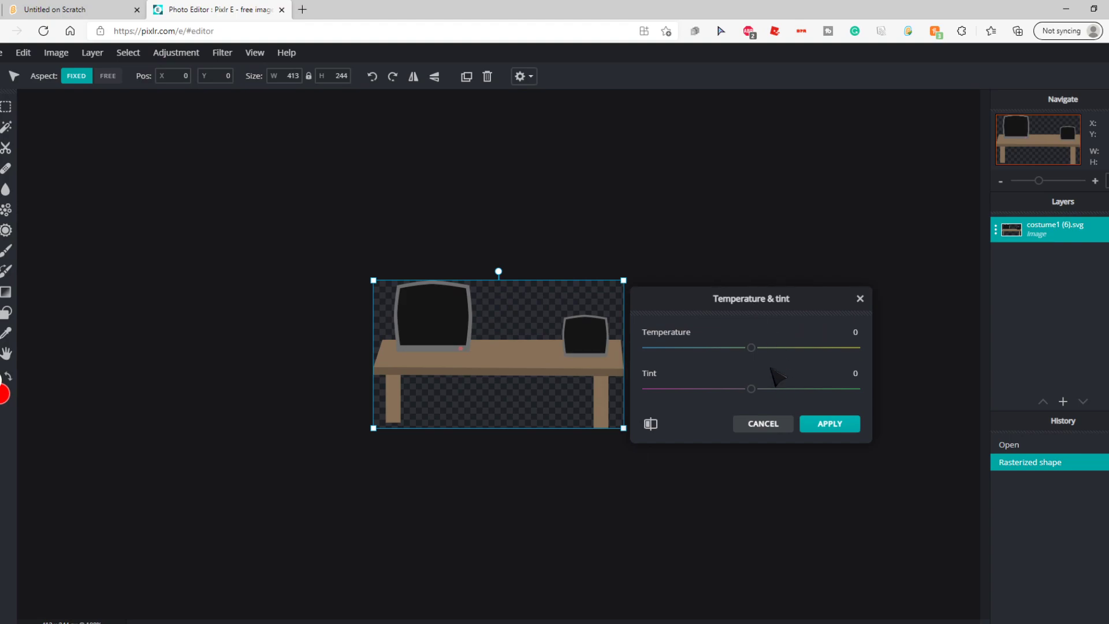
pyautogui.moveTo(751, 350)
pyautogui.mouseDown()
pyautogui.moveTo(727, 352)
pyautogui.moveTo(747, 354)
pyautogui.mouseUp()
pyautogui.click(823, 424)
pyautogui.click(404, 246)
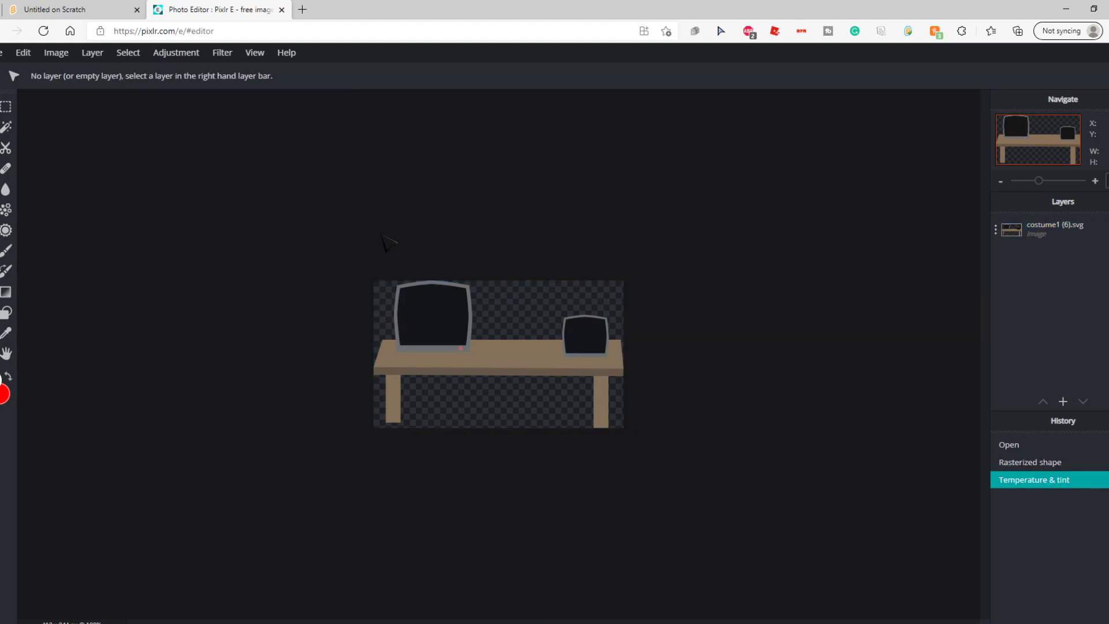
pyautogui.click(446, 291)
# Apply the Details > Clarity filter to the desk image to sharpen its outlines
pyautogui.click(223, 52)
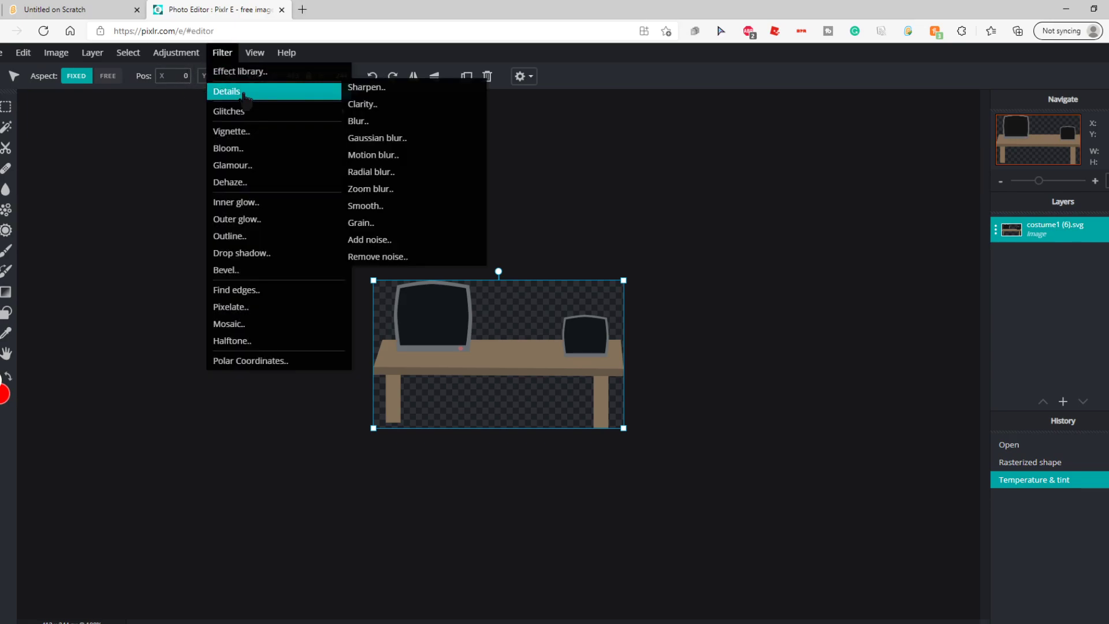
pyautogui.moveTo(272, 111)
pyautogui.moveTo(314, 91)
pyautogui.click(373, 108)
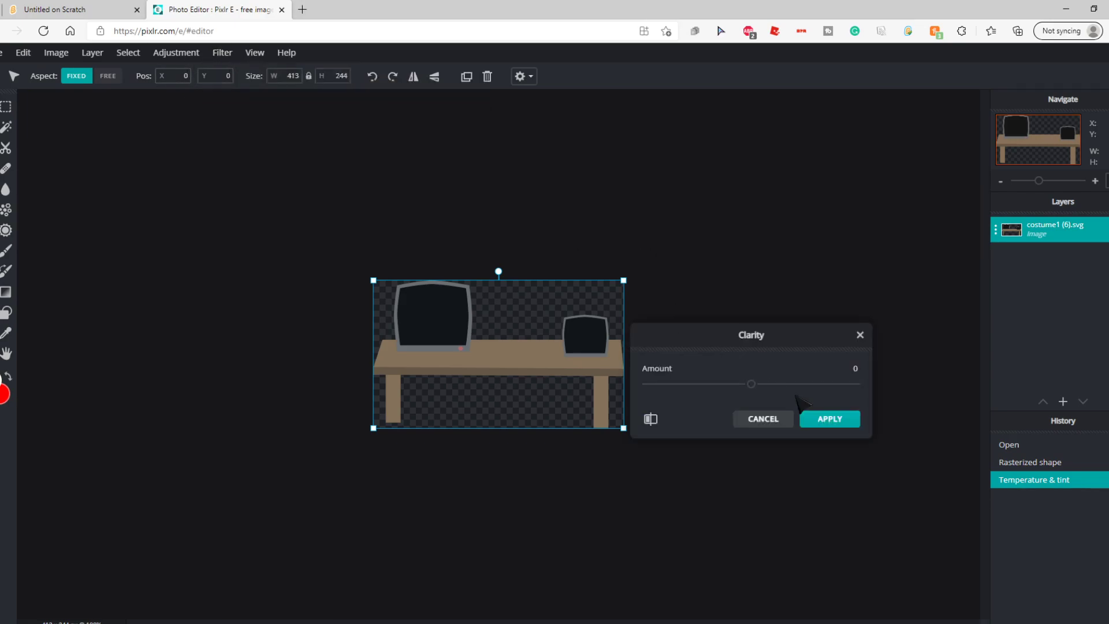
pyautogui.moveTo(751, 384); pyautogui.dragTo(942, 398)
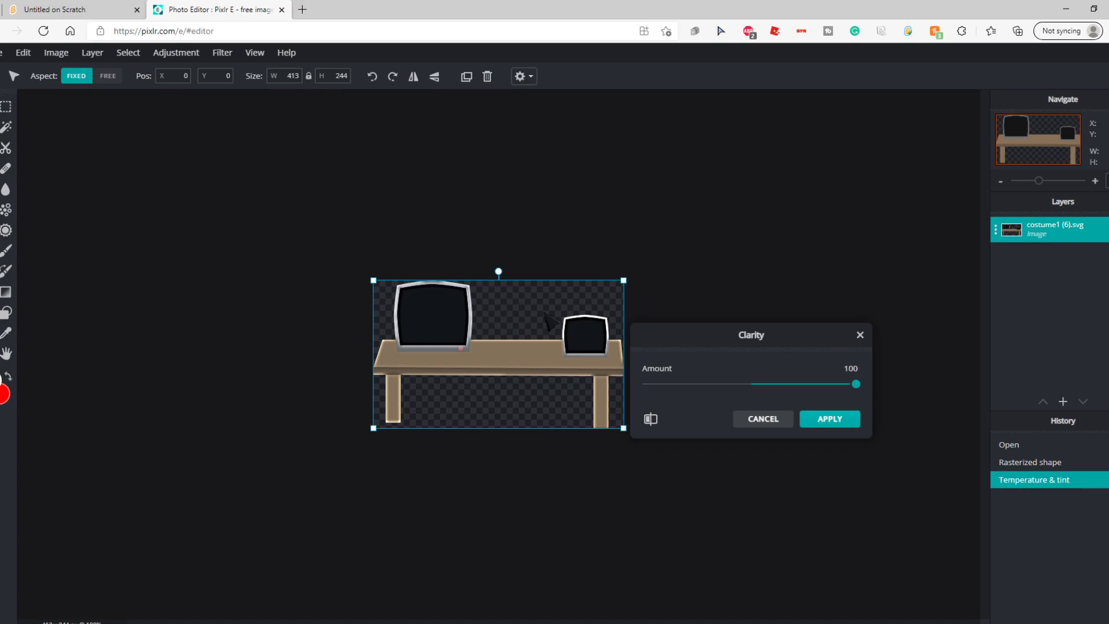
pyautogui.moveTo(851, 386)
pyautogui.mouseDown()
pyautogui.moveTo(603, 367)
pyautogui.moveTo(861, 386)
pyautogui.mouseUp()
pyautogui.click(824, 426)
pyautogui.click(774, 376)
pyautogui.click(604, 329)
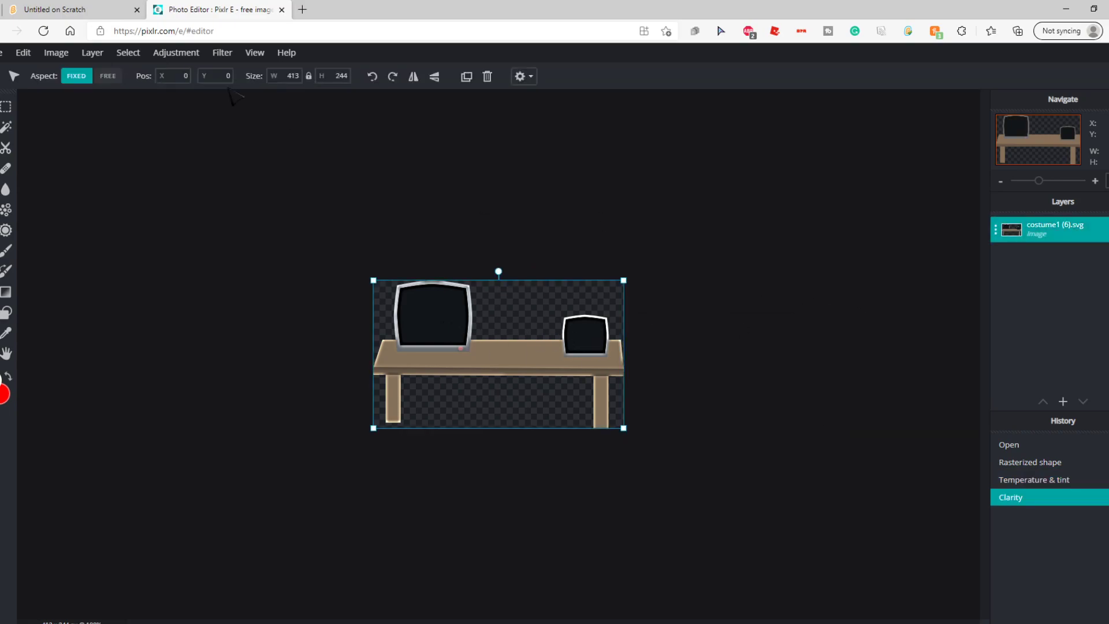
# Reopen Clarity, try another strength, and close it without applying
pyautogui.click(223, 53)
pyautogui.moveTo(226, 101)
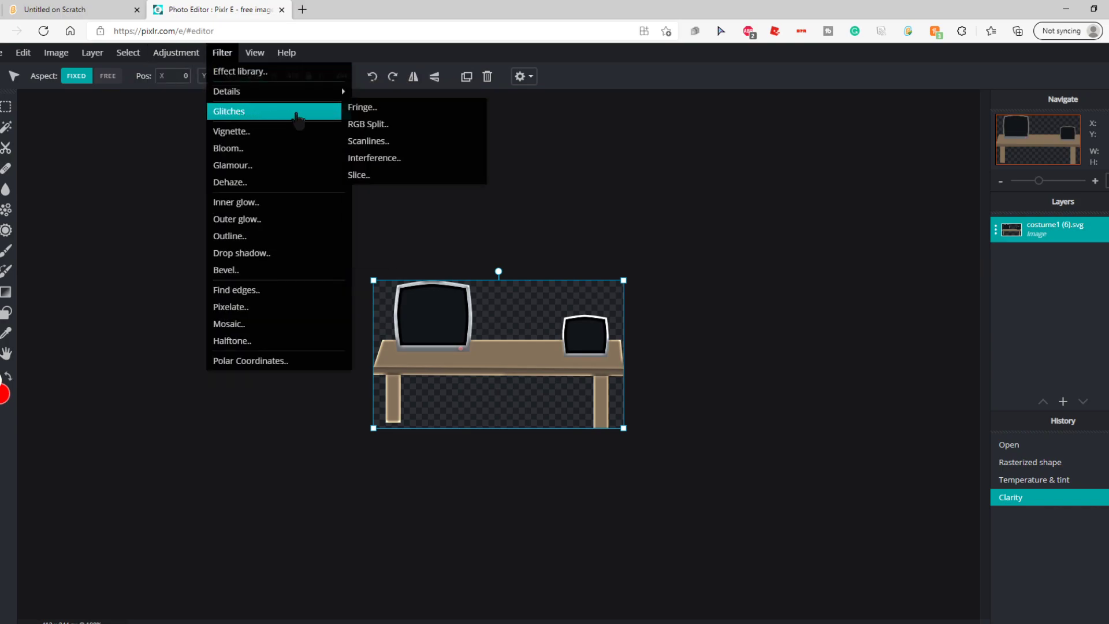
pyautogui.click(363, 104)
pyautogui.moveTo(751, 384); pyautogui.dragTo(775, 392)
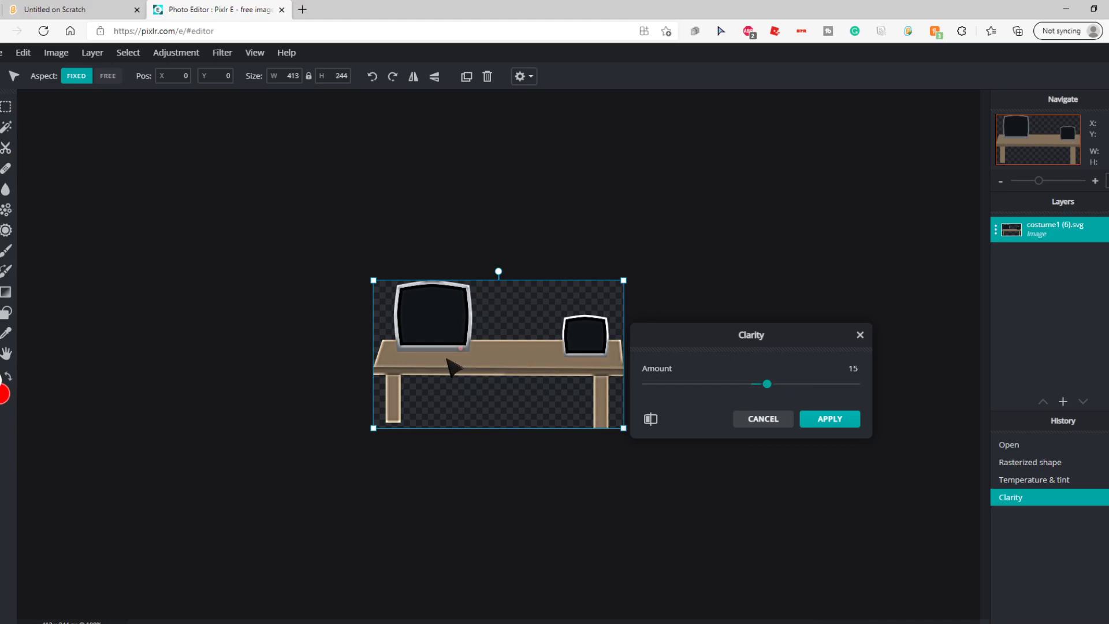
pyautogui.click(746, 421)
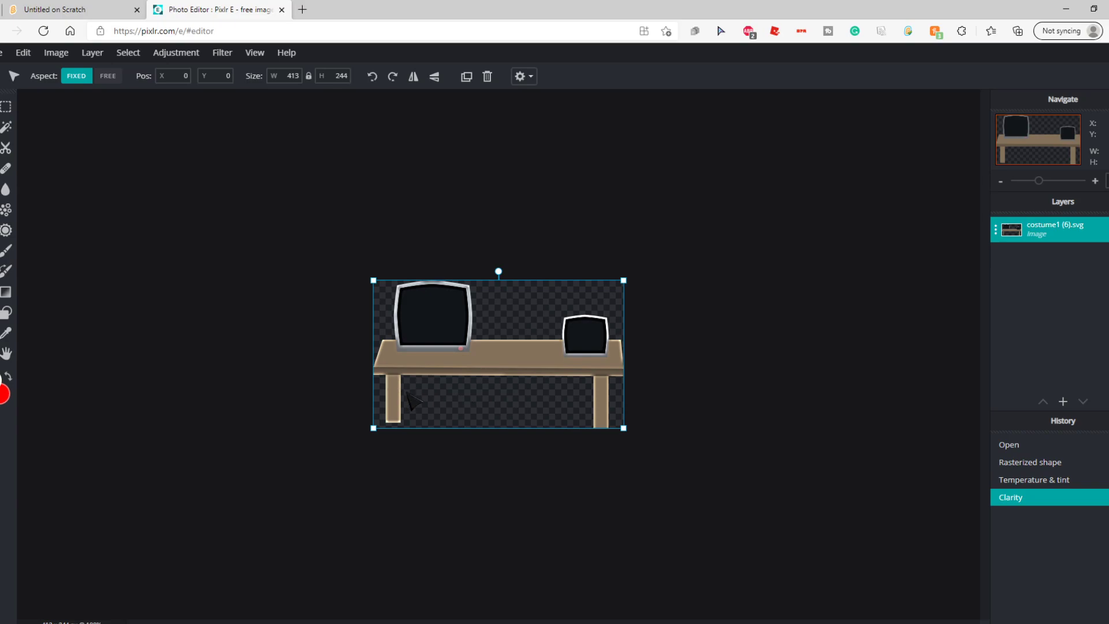
pyautogui.click(321, 373)
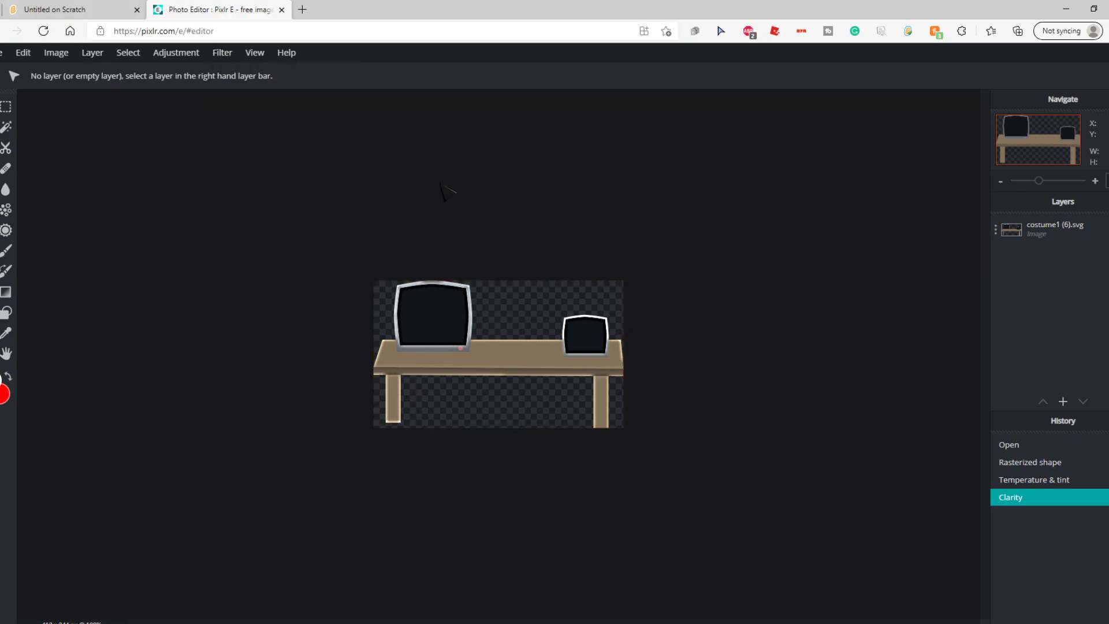
# Apply a Vignette with a negative amount to the desk image
pyautogui.click(463, 291)
pyautogui.click(223, 53)
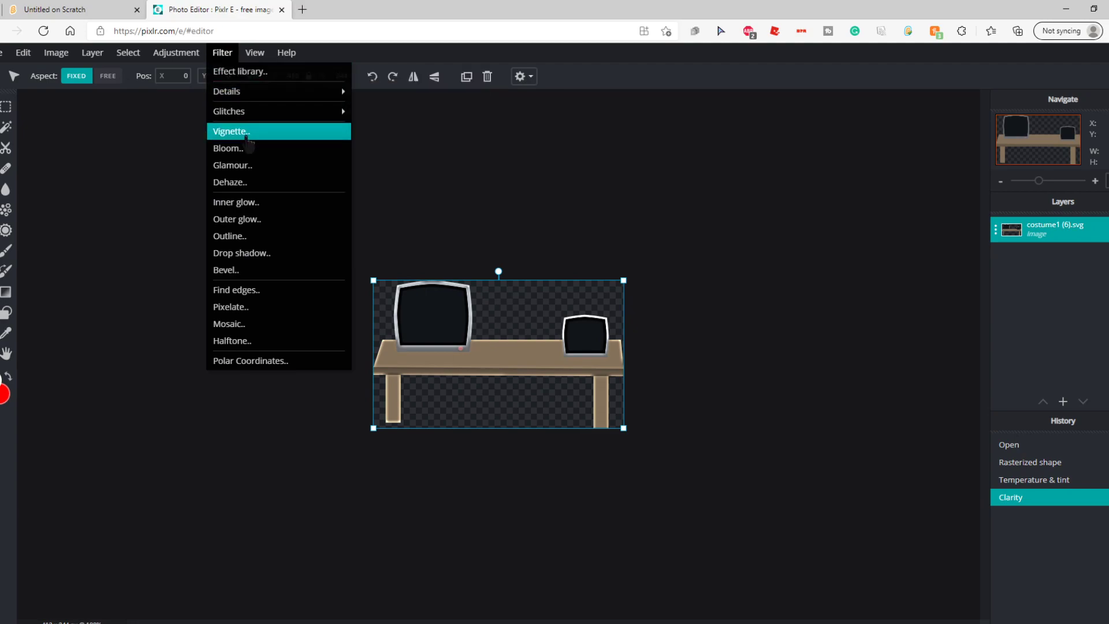
pyautogui.click(231, 131)
pyautogui.moveTo(750, 384)
pyautogui.mouseDown()
pyautogui.moveTo(704, 385)
pyautogui.moveTo(738, 388)
pyautogui.moveTo(714, 386)
pyautogui.moveTo(737, 392)
pyautogui.moveTo(724, 395)
pyautogui.mouseUp()
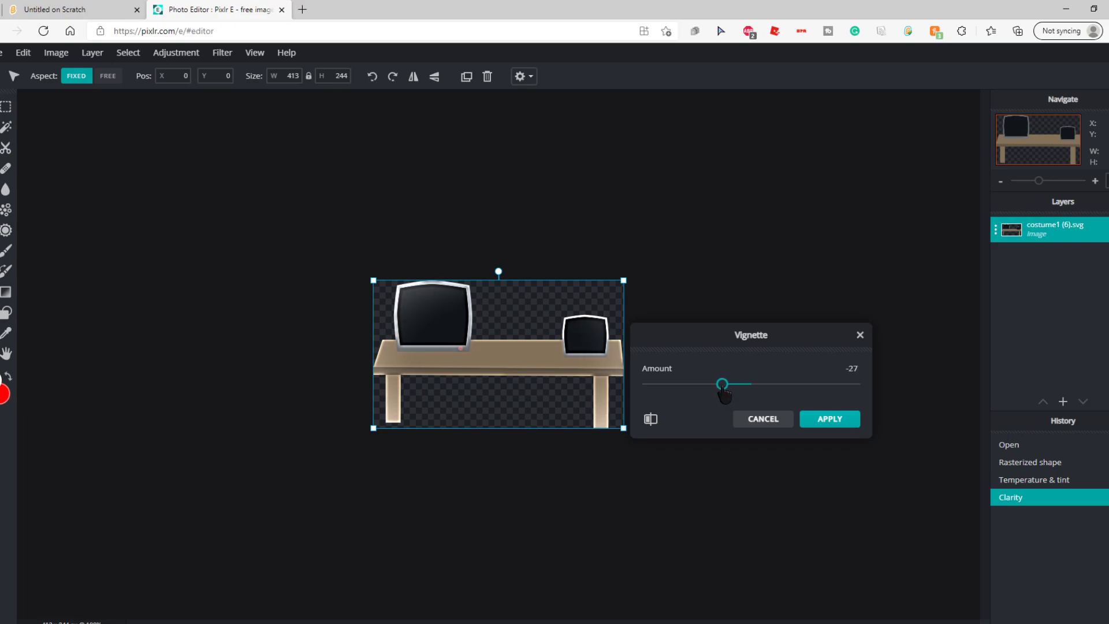
pyautogui.click(826, 420)
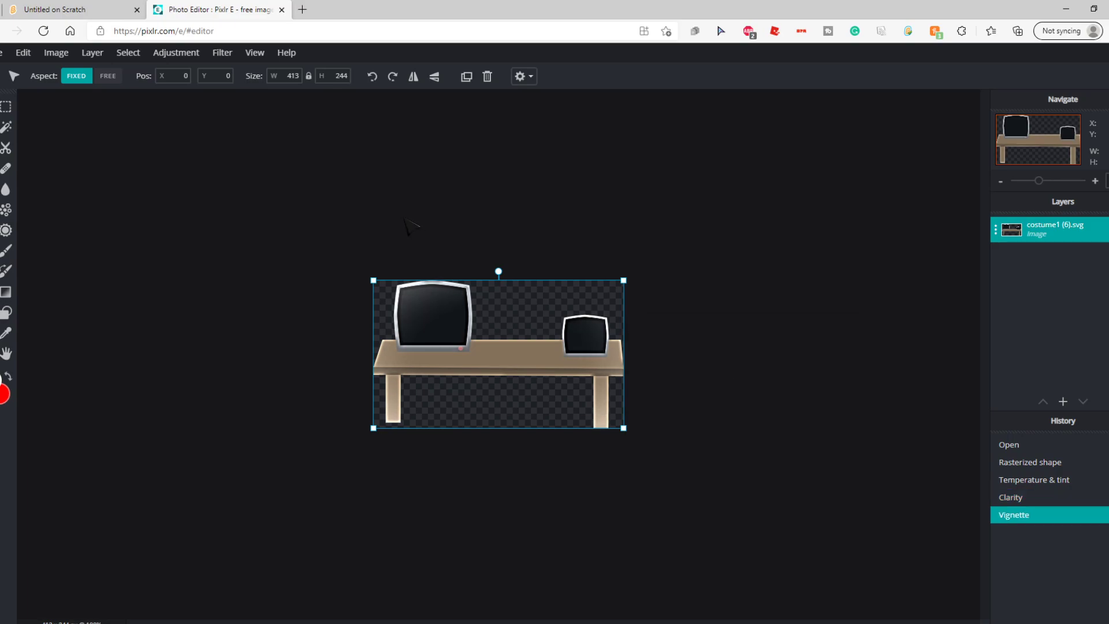
pyautogui.click(272, 181)
# Try a Bloom glow on the desk image, weaken it, then discard it
pyautogui.click(430, 320)
pyautogui.click(222, 53)
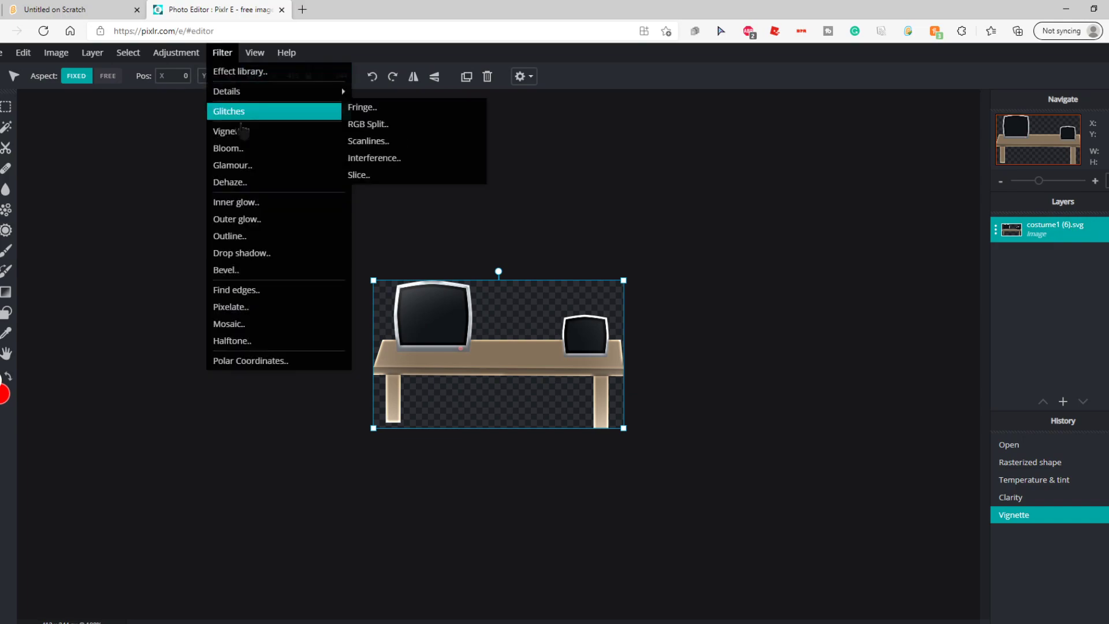
pyautogui.click(240, 148)
pyautogui.moveTo(647, 384); pyautogui.dragTo(707, 384)
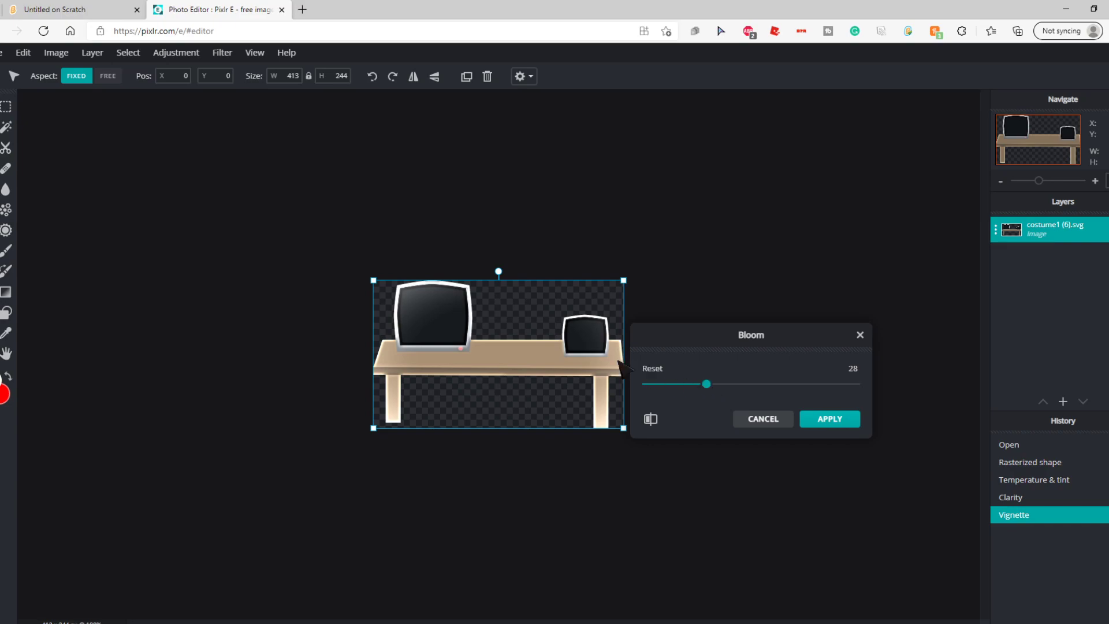
pyautogui.moveTo(706, 384); pyautogui.dragTo(661, 384)
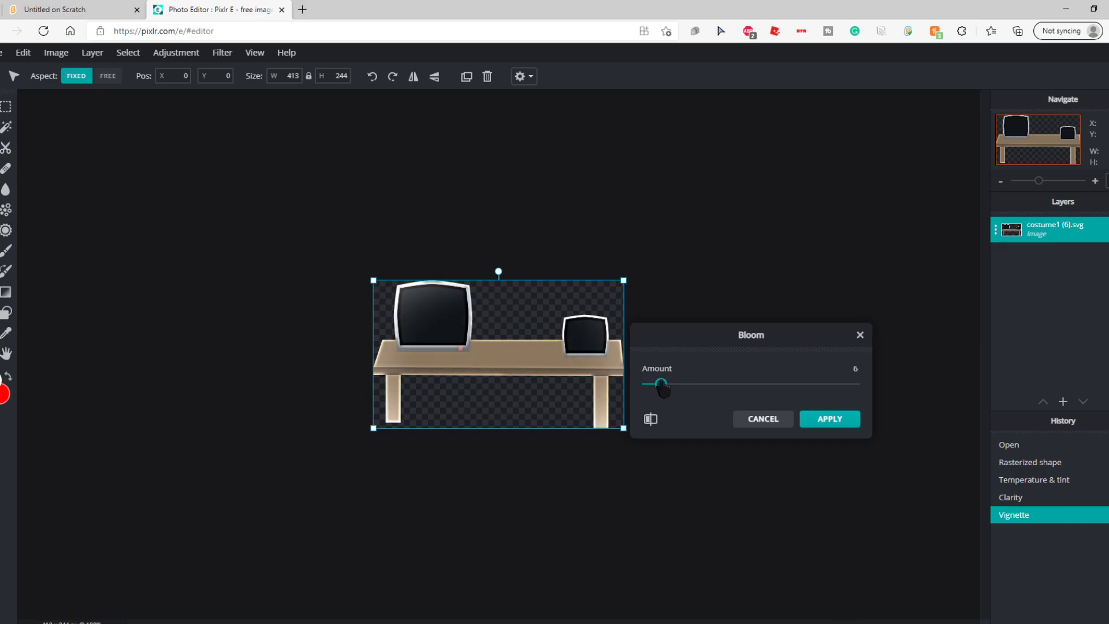
pyautogui.click(777, 416)
# Try Clarity at full strength on the desk image, then cancel it
pyautogui.click(222, 53)
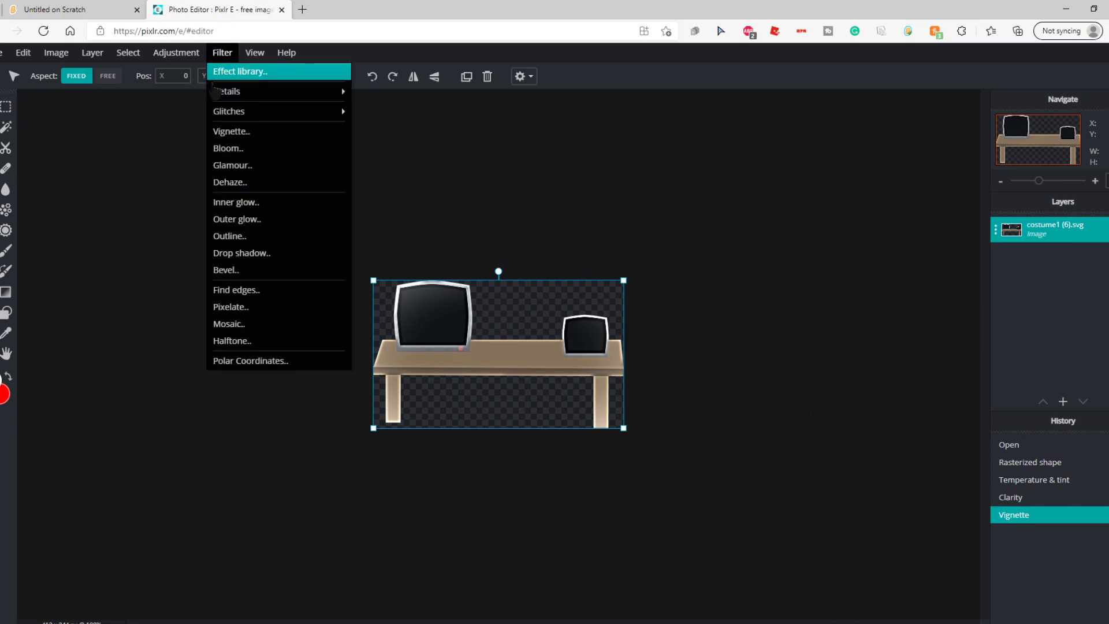
pyautogui.click(180, 168)
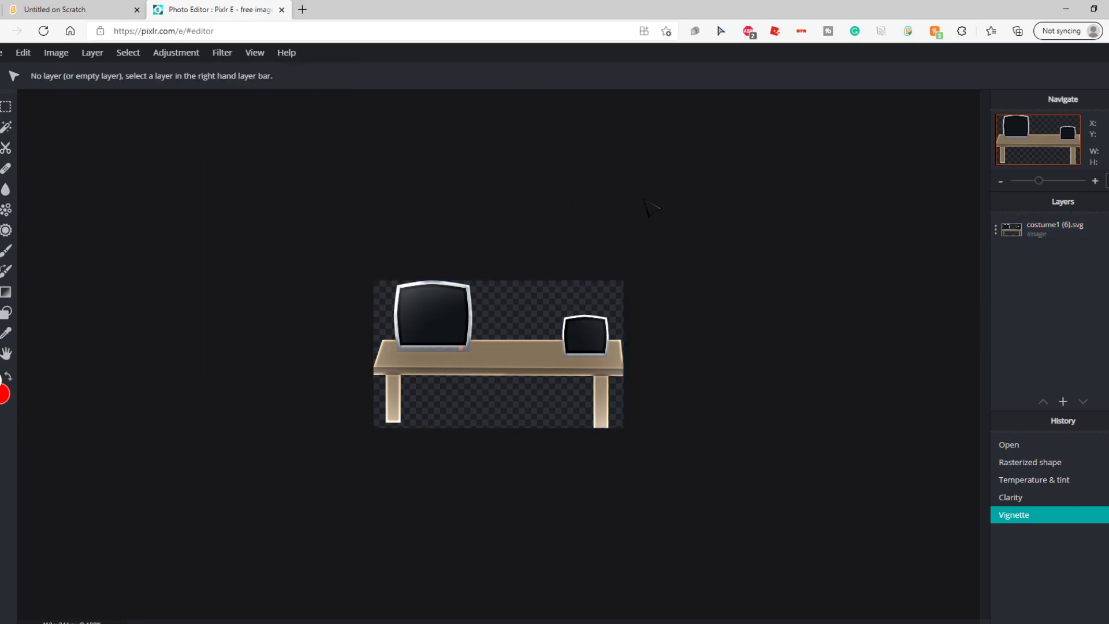
pyautogui.click(222, 53)
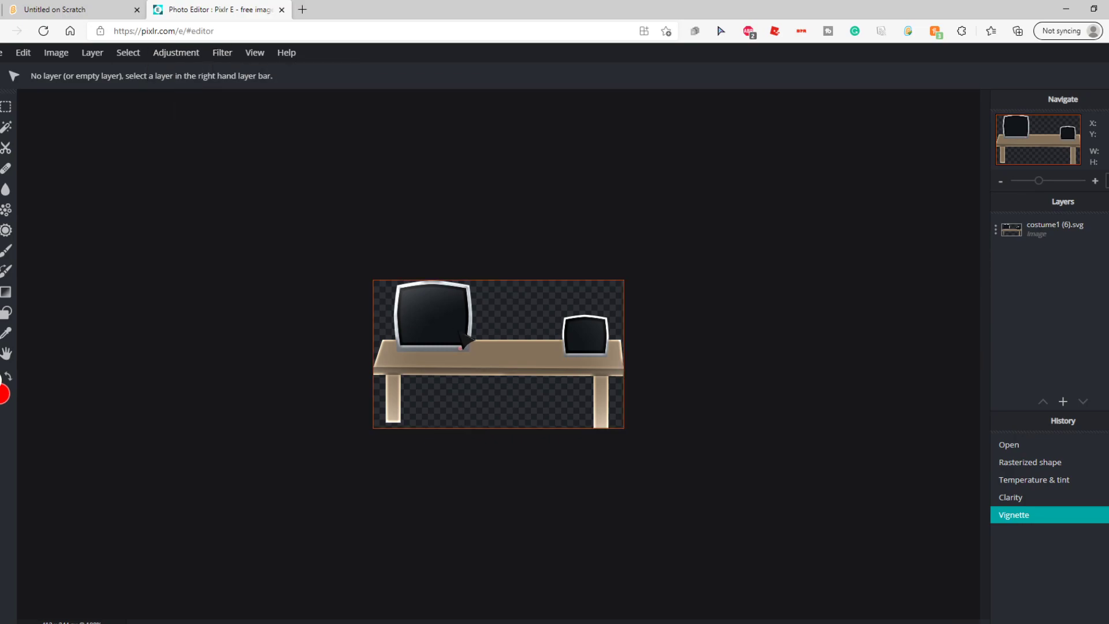
pyautogui.click(497, 358)
pyautogui.click(223, 53)
pyautogui.click(268, 98)
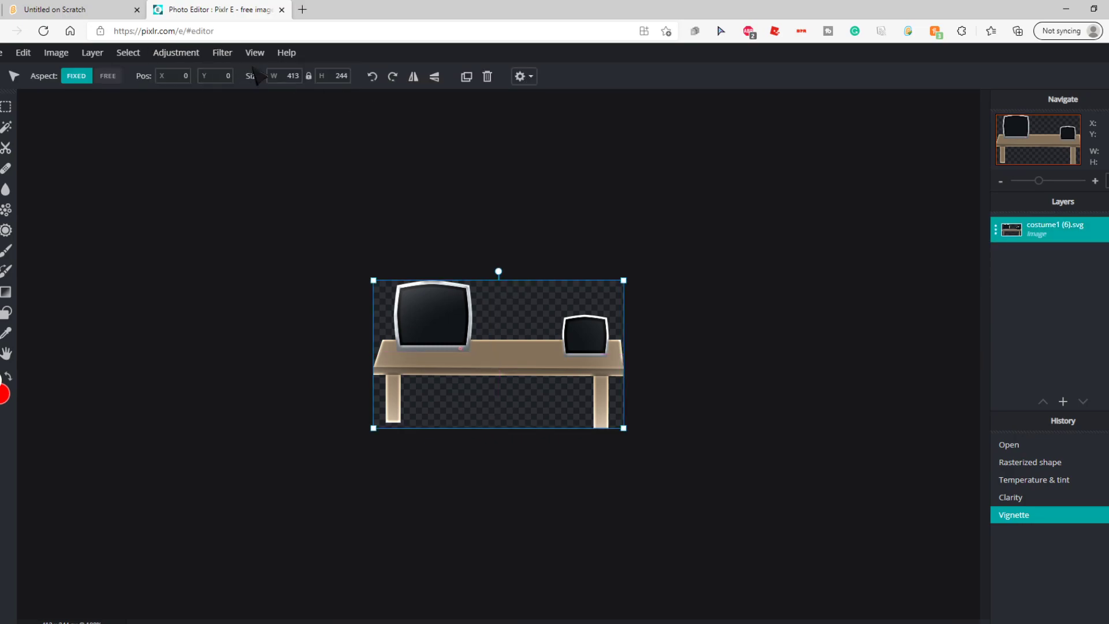
pyautogui.click(223, 53)
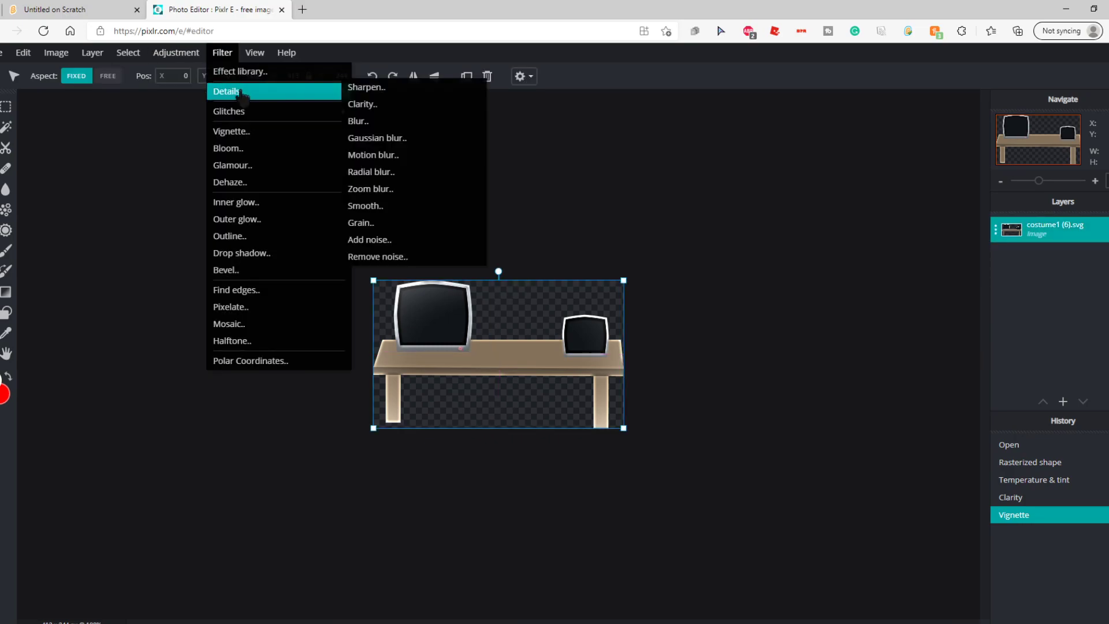
pyautogui.click(388, 109)
pyautogui.moveTo(751, 384); pyautogui.dragTo(899, 395)
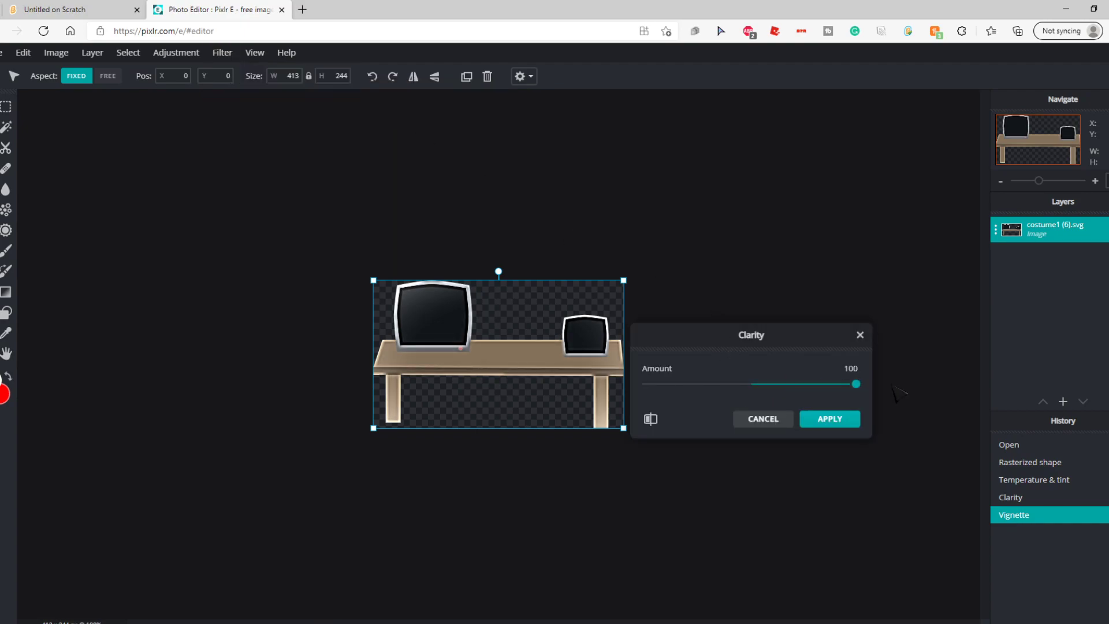
pyautogui.click(778, 422)
# Download the desk image as costume1 (6).png and return to the Untitled Scratch tab
pyautogui.click(3, 52)
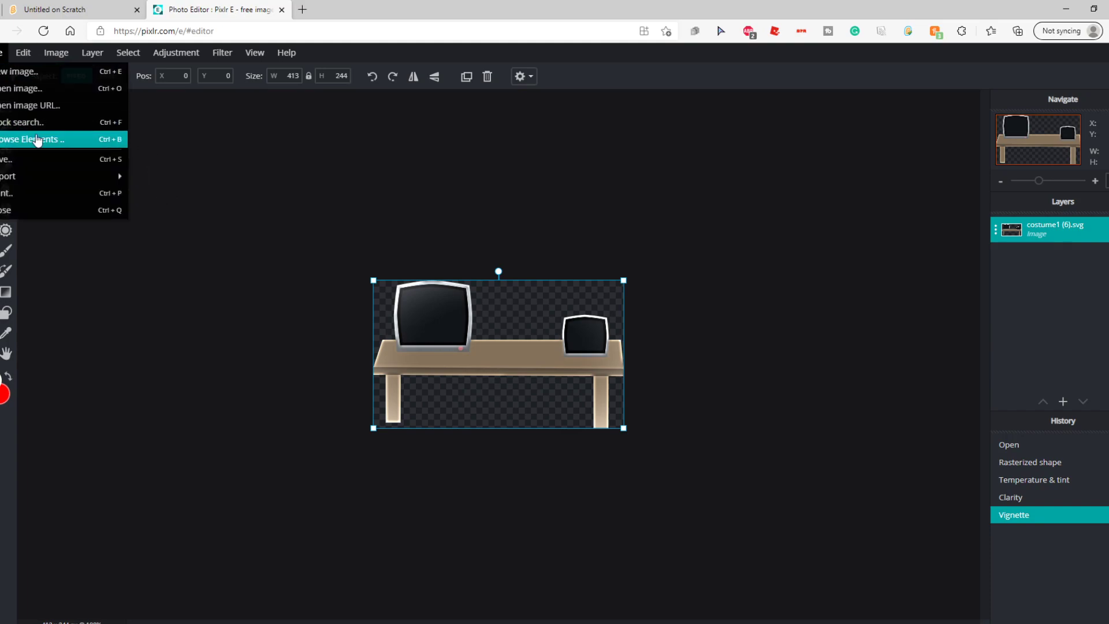
pyautogui.click(35, 140)
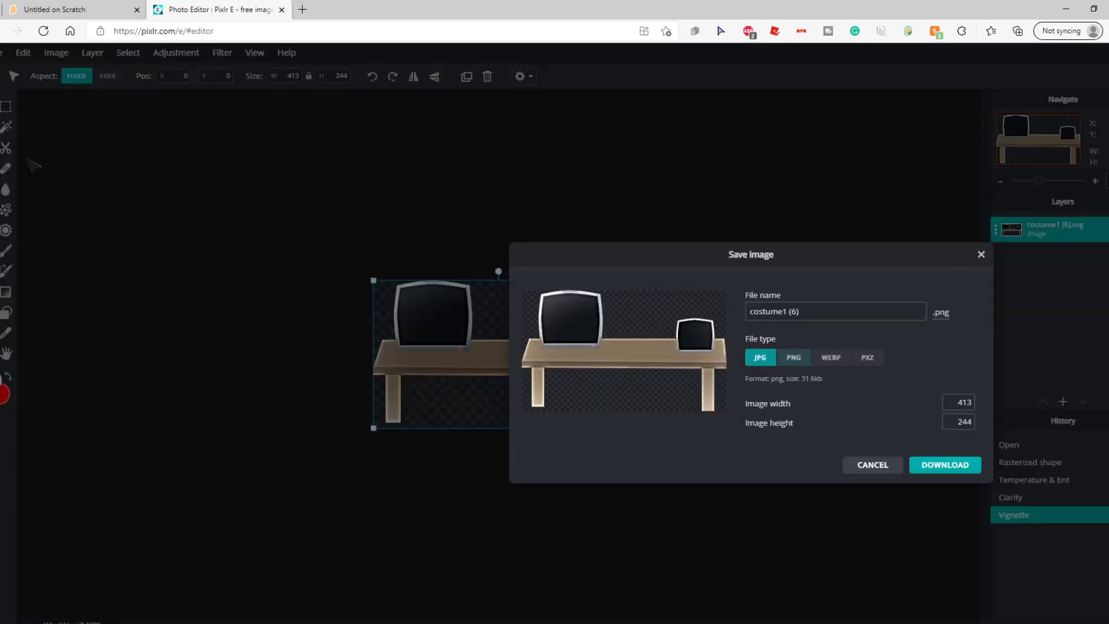
pyautogui.click(934, 466)
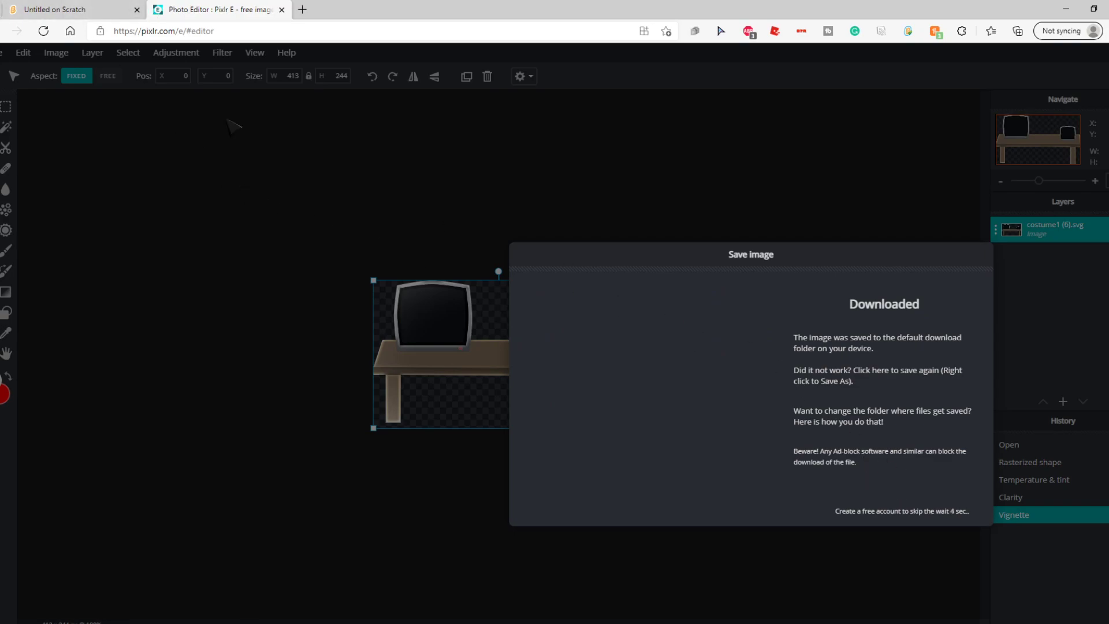
pyautogui.click(57, 8)
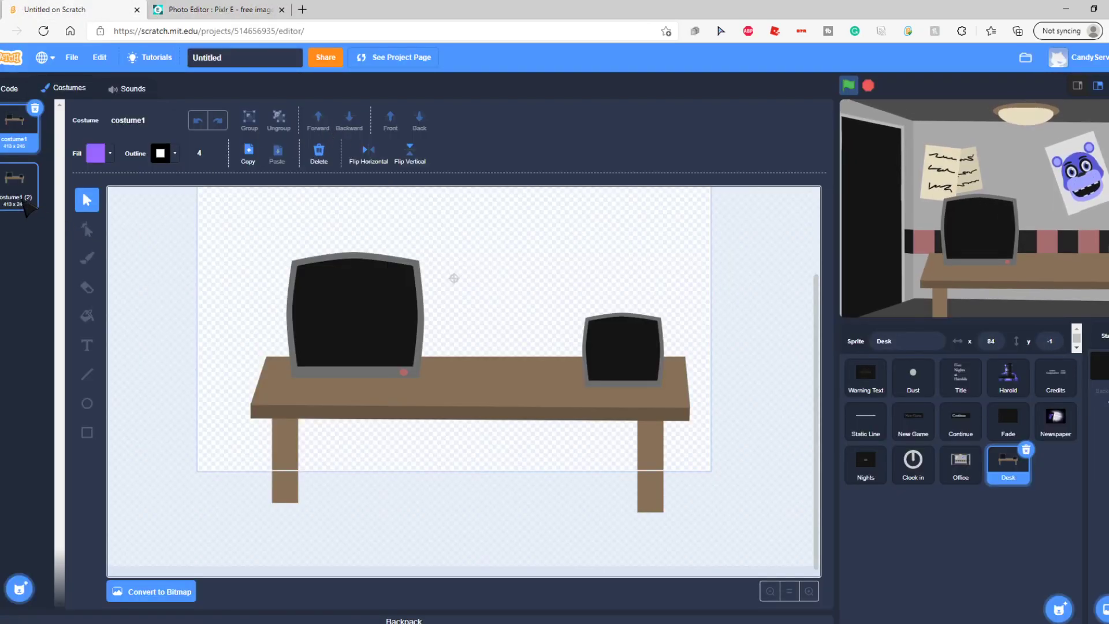
# Show the Desk sprite's costume1, then select the Office sprite to show its room costume
pyautogui.click(26, 148)
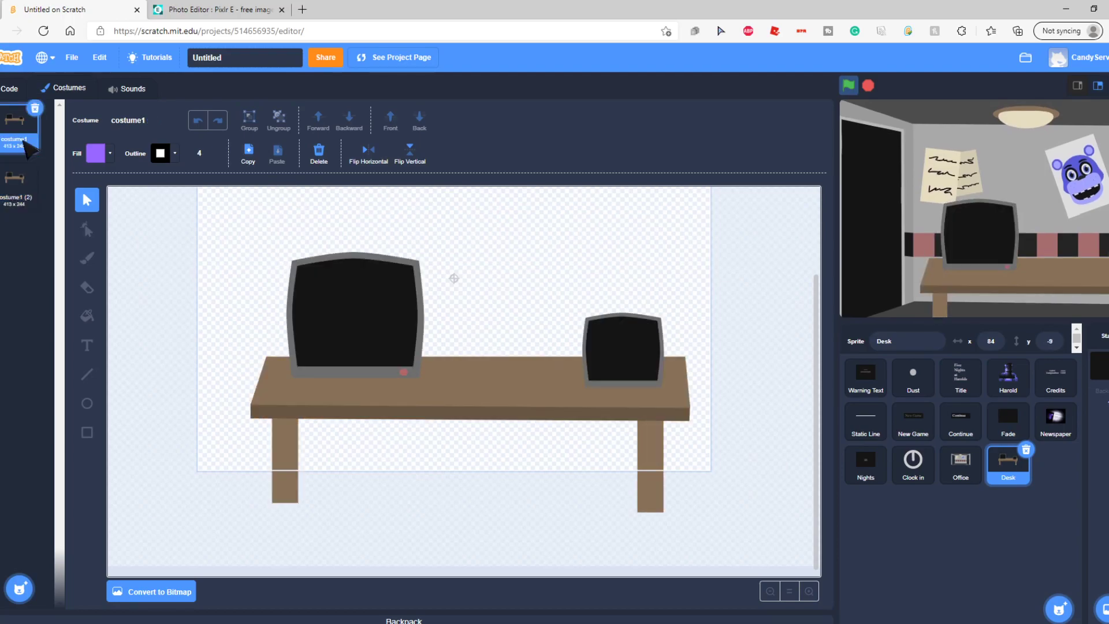
pyautogui.click(983, 471)
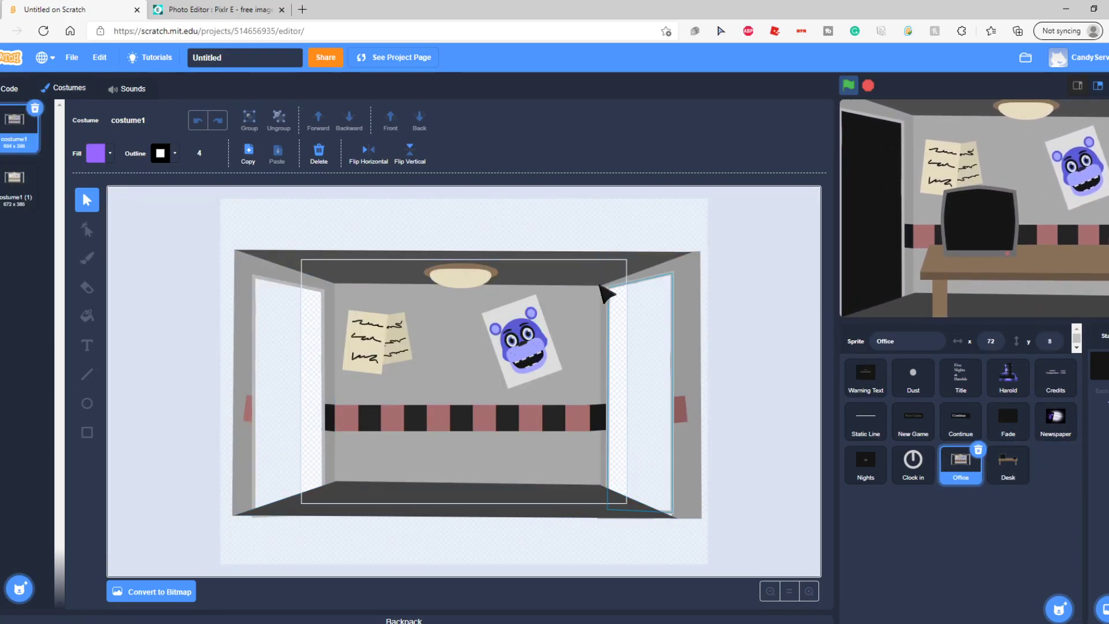
pyautogui.moveTo(20, 589)
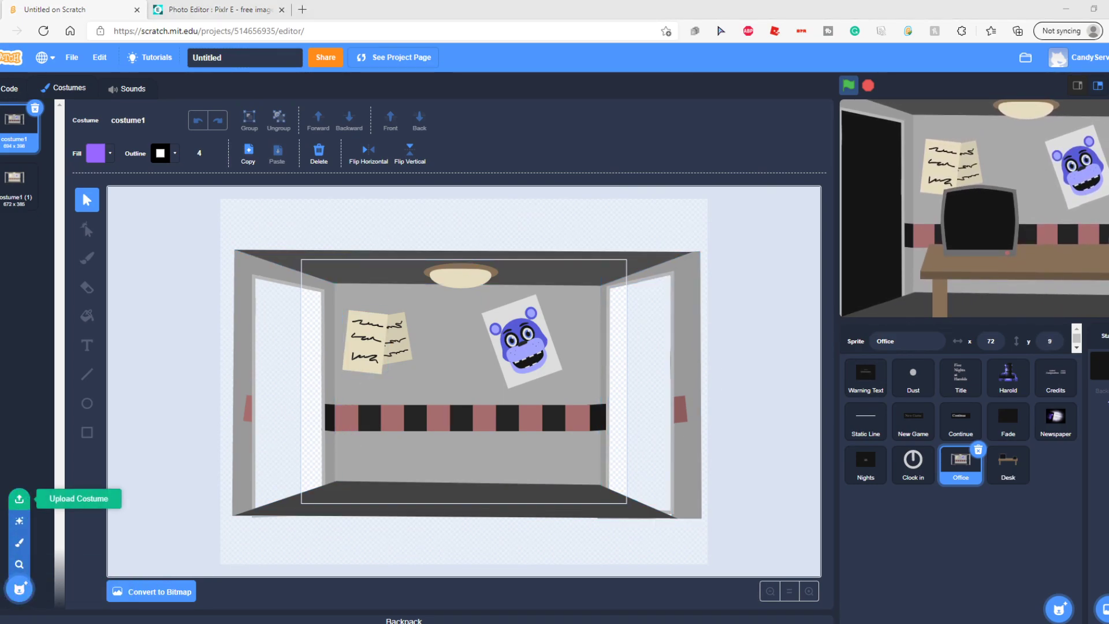
# Upload the enhanced office PNG as a costume, convert it to vector, and select it
pyautogui.doubleClick(450, 309)
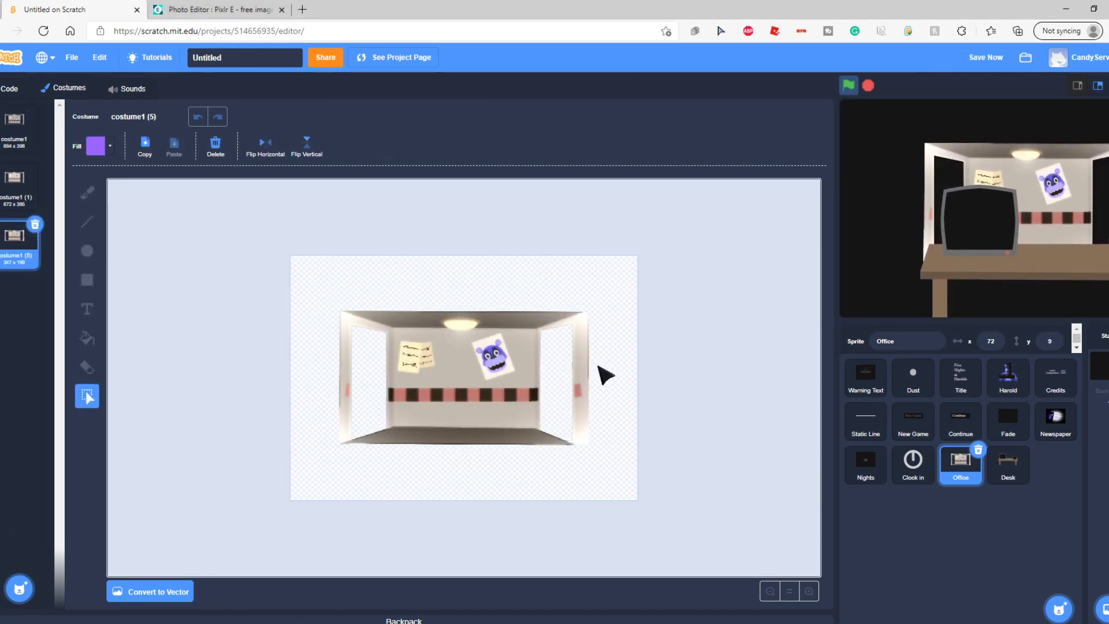
pyautogui.moveTo(989, 151); pyautogui.dragTo(957, 159)
pyautogui.click(158, 591)
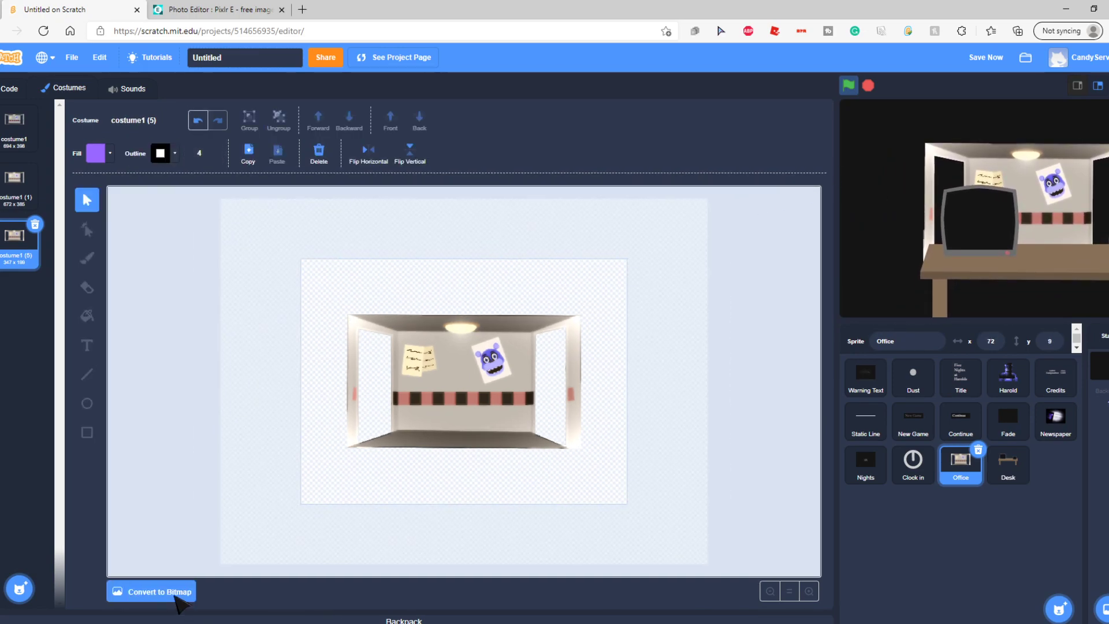
pyautogui.click(494, 399)
# Enlarge and centre the office image so it overflows the stage edges
pyautogui.moveTo(349, 456); pyautogui.dragTo(240, 540)
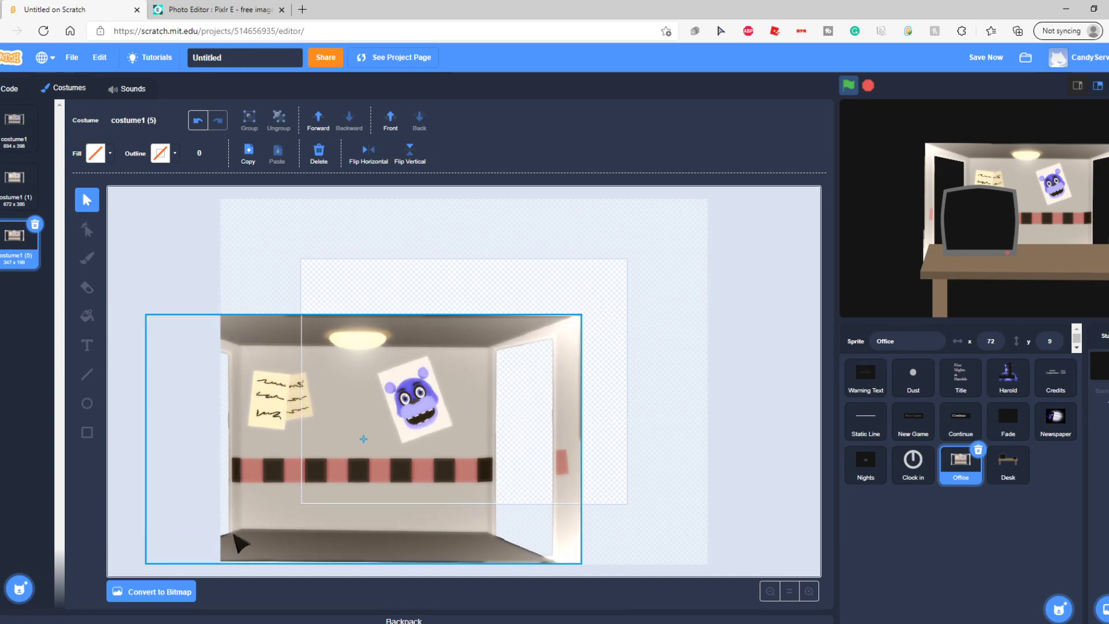
pyautogui.moveTo(406, 468); pyautogui.dragTo(500, 403)
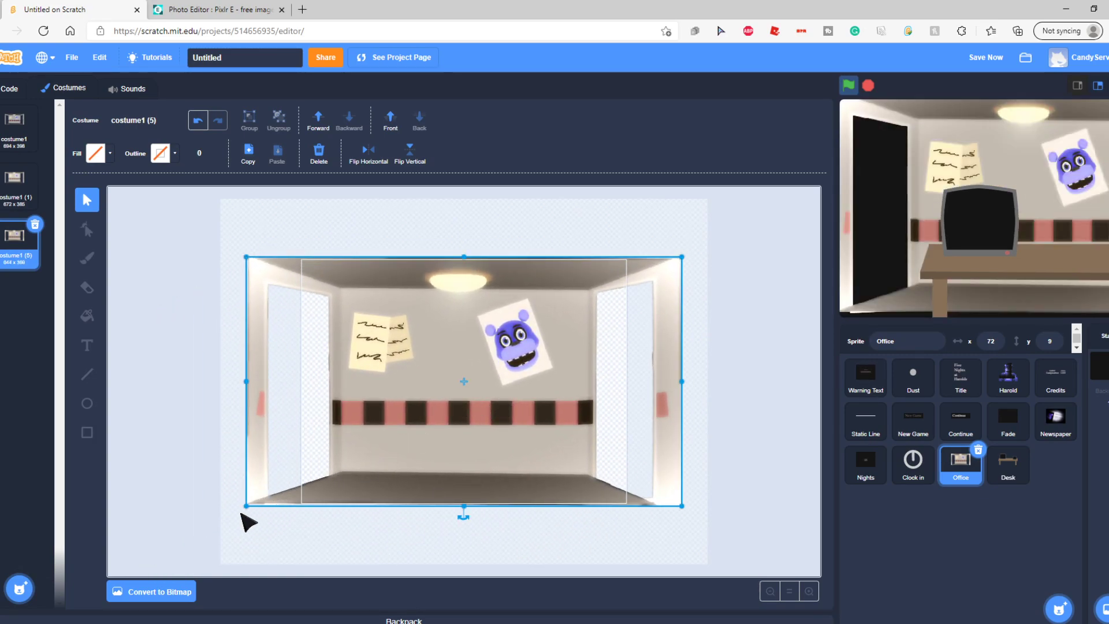
pyautogui.moveTo(247, 507); pyautogui.dragTo(218, 532)
pyautogui.moveTo(507, 426); pyautogui.dragTo(520, 416)
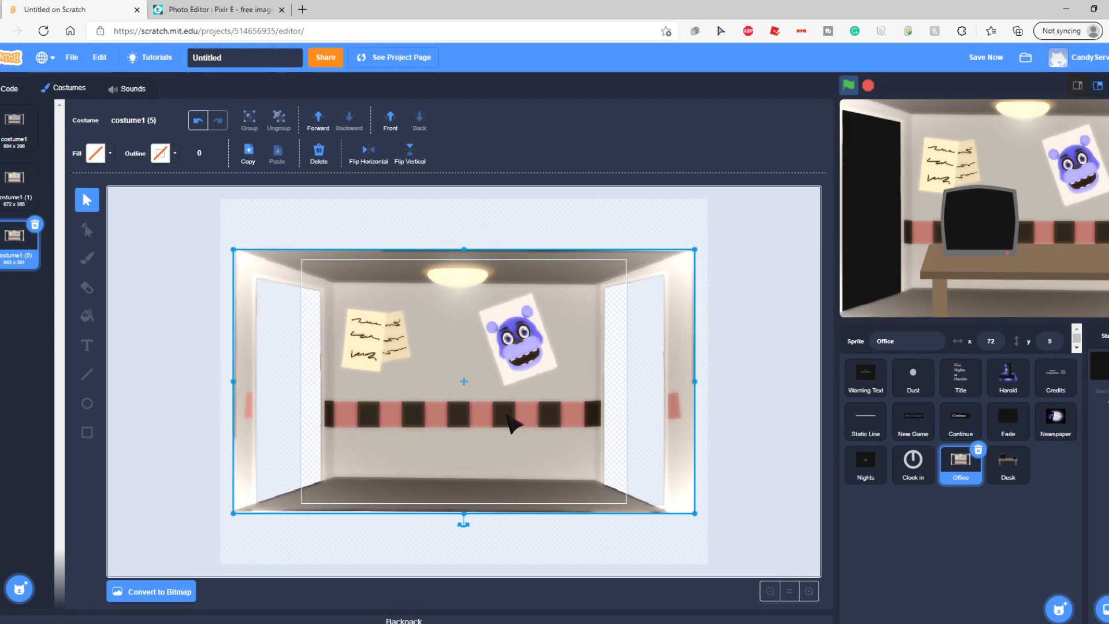
pyautogui.moveTo(928, 237); pyautogui.dragTo(882, 243)
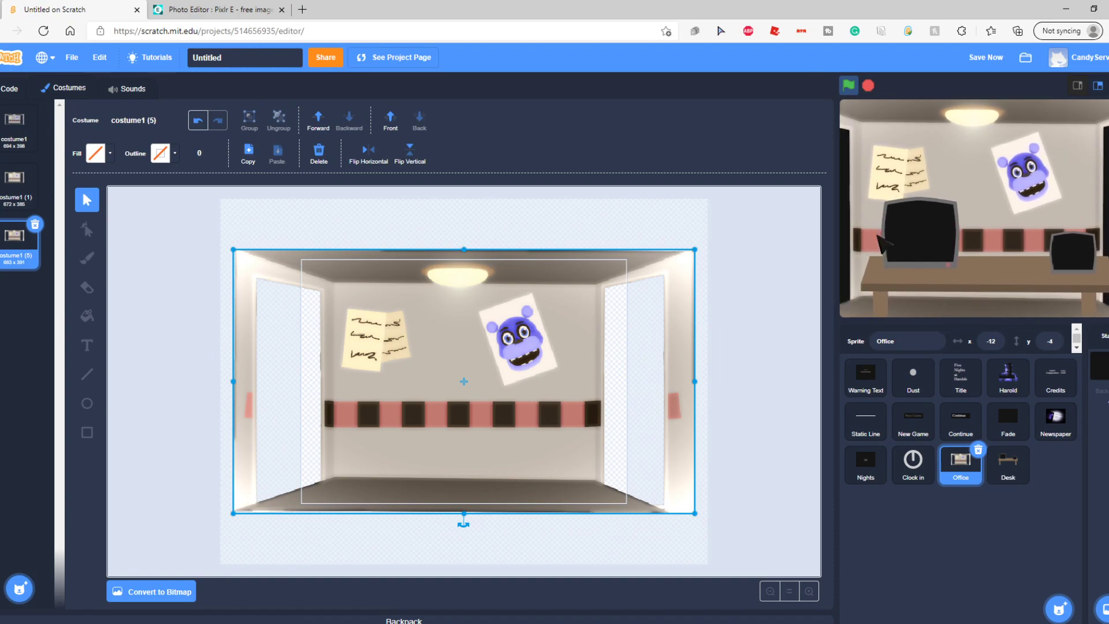
# Undo the bitmap conversion back to the enlarged 683x391 vector costume, then select the Desk sprite
pyautogui.click(181, 593)
pyautogui.click(181, 592)
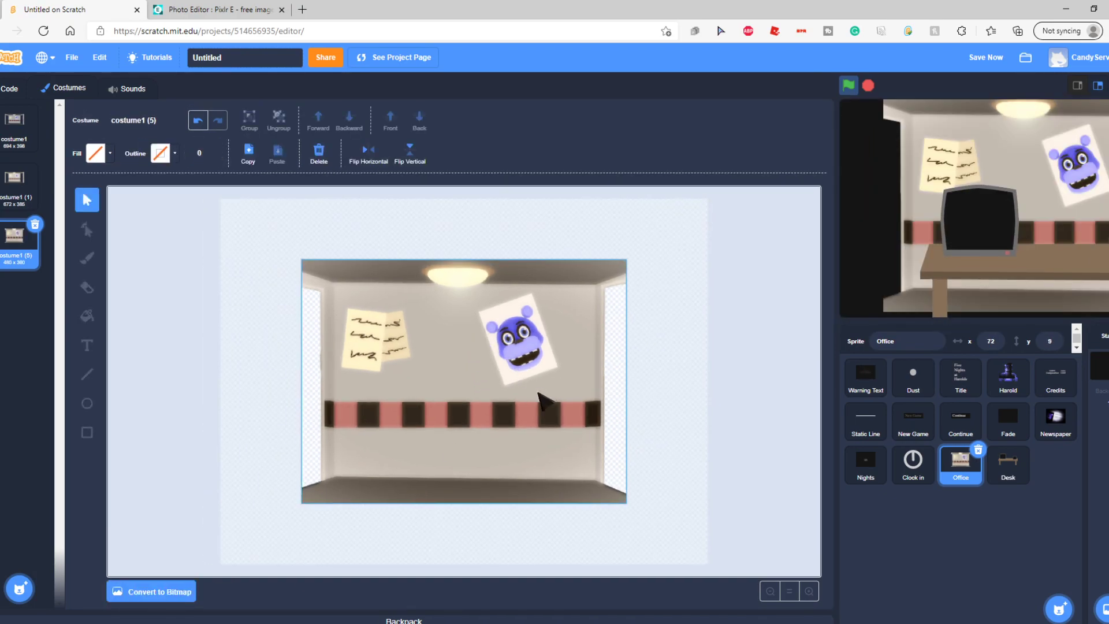
pyautogui.click(198, 120)
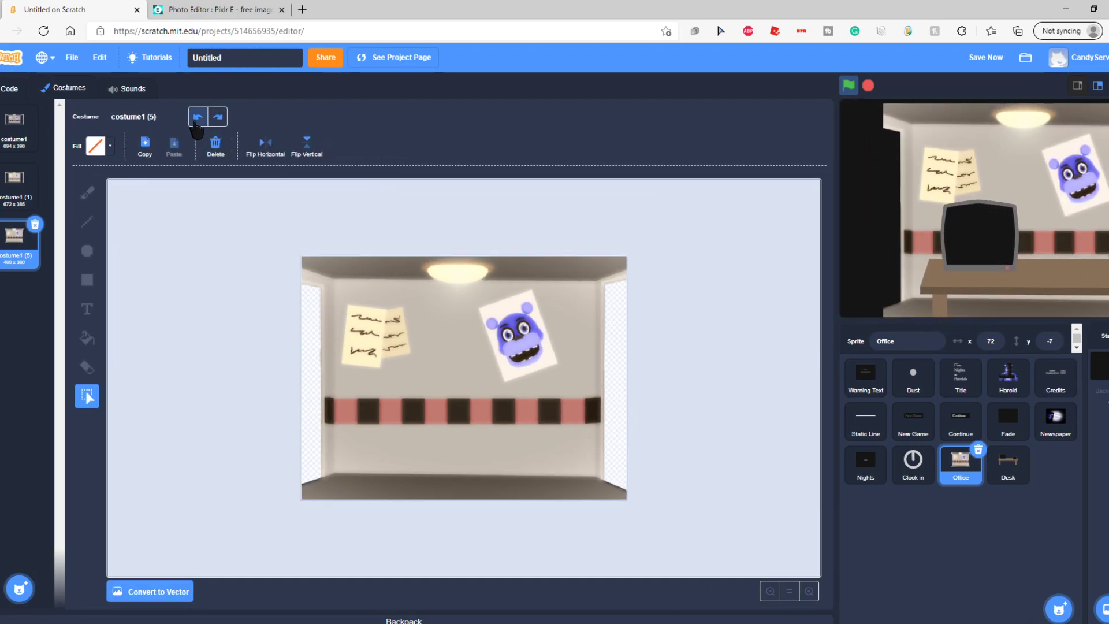
pyautogui.click(197, 120)
pyautogui.click(461, 440)
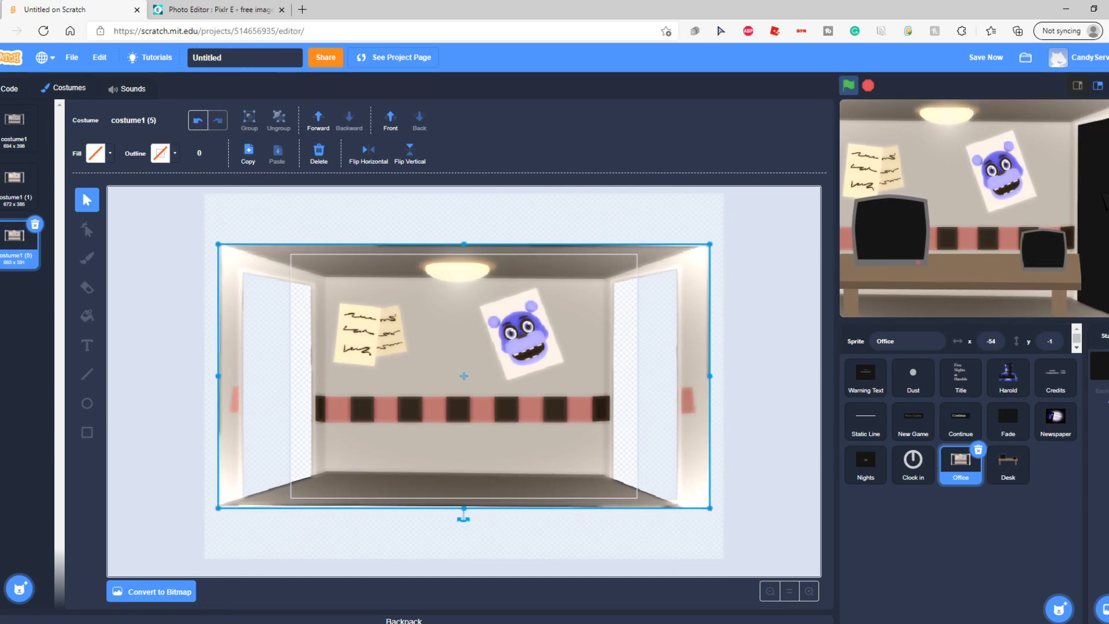
pyautogui.click(752, 288)
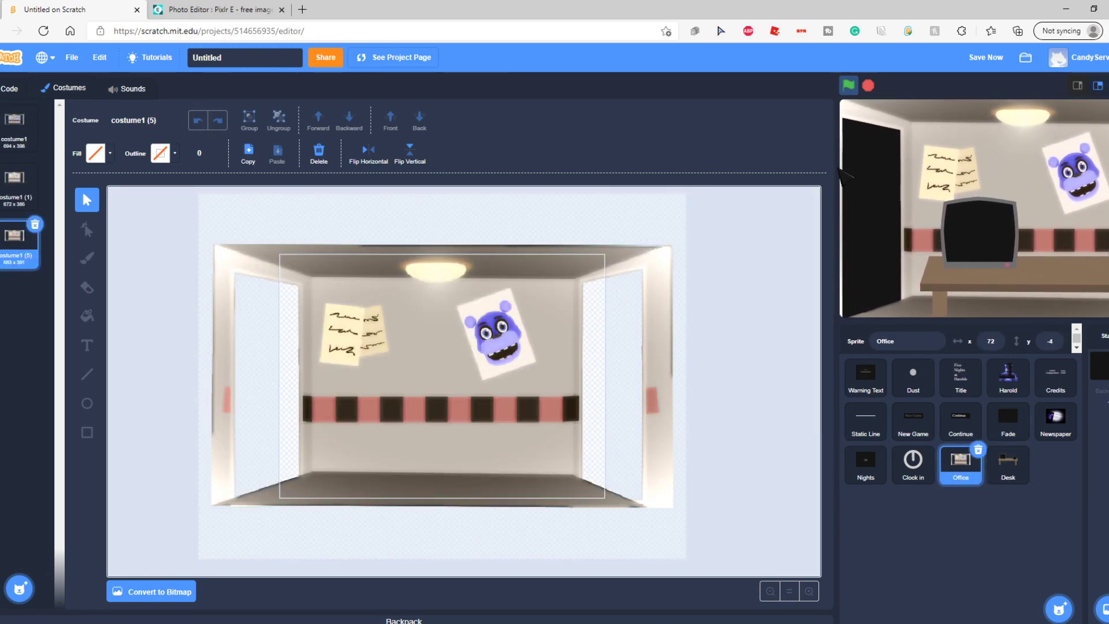
pyautogui.click(1011, 473)
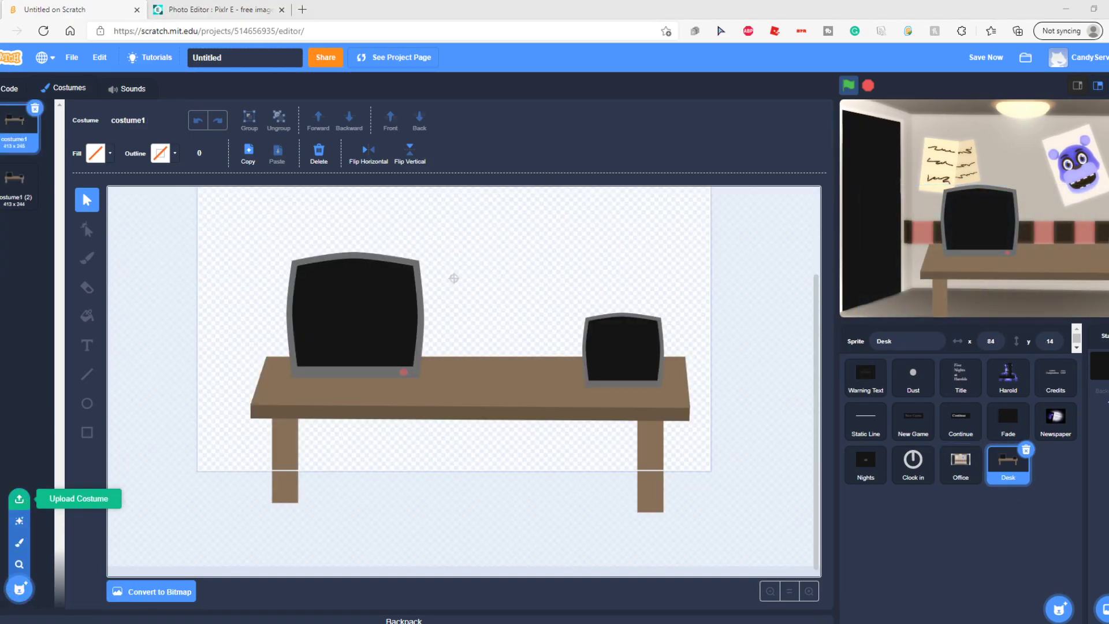
# Upload the enhanced desk PNG as costume1 (6), convert it to vector, and move it lower
pyautogui.doubleClick(466, 315)
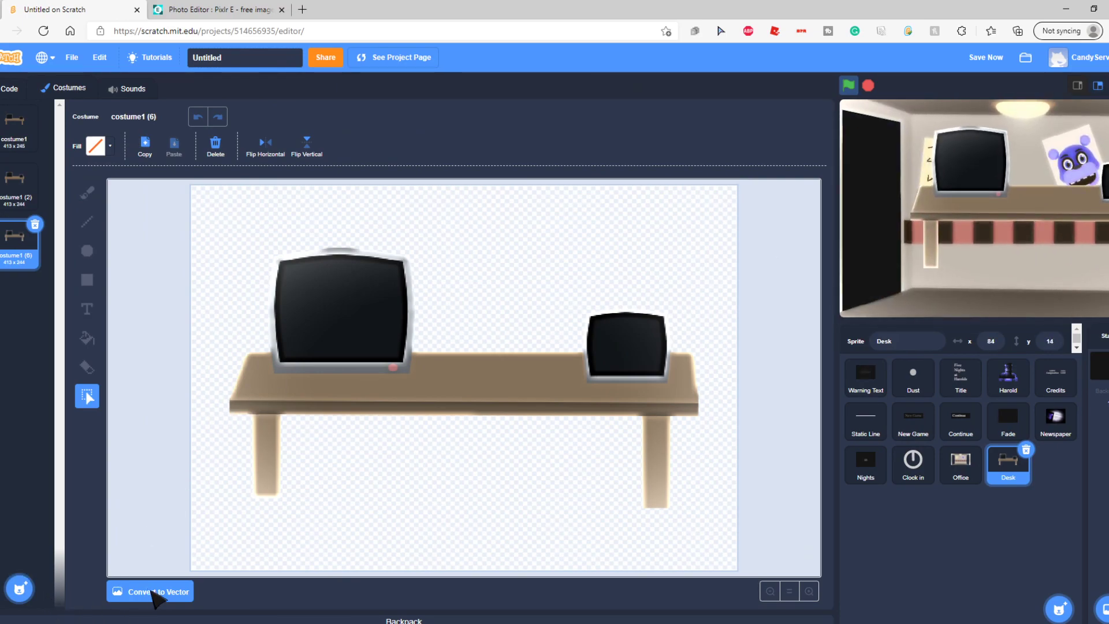
pyautogui.click(155, 595)
pyautogui.moveTo(440, 314); pyautogui.dragTo(453, 416)
pyautogui.scroll(-1, 589, 487)
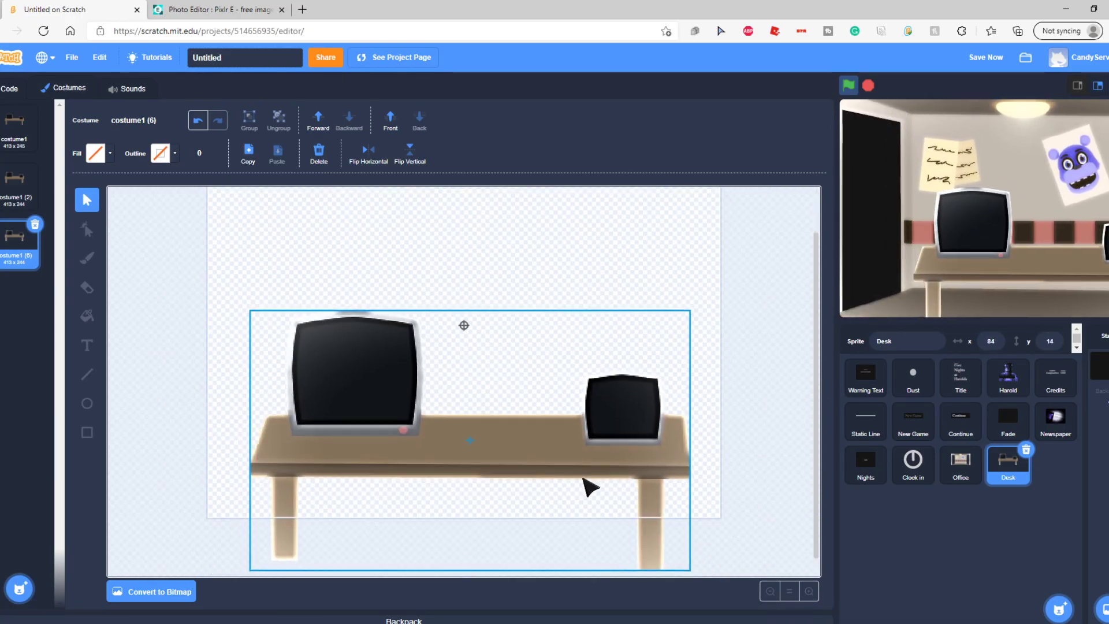
pyautogui.moveTo(590, 487)
pyautogui.mouseDown()
pyautogui.moveTo(588, 528)
pyautogui.moveTo(583, 490)
pyautogui.mouseUp()
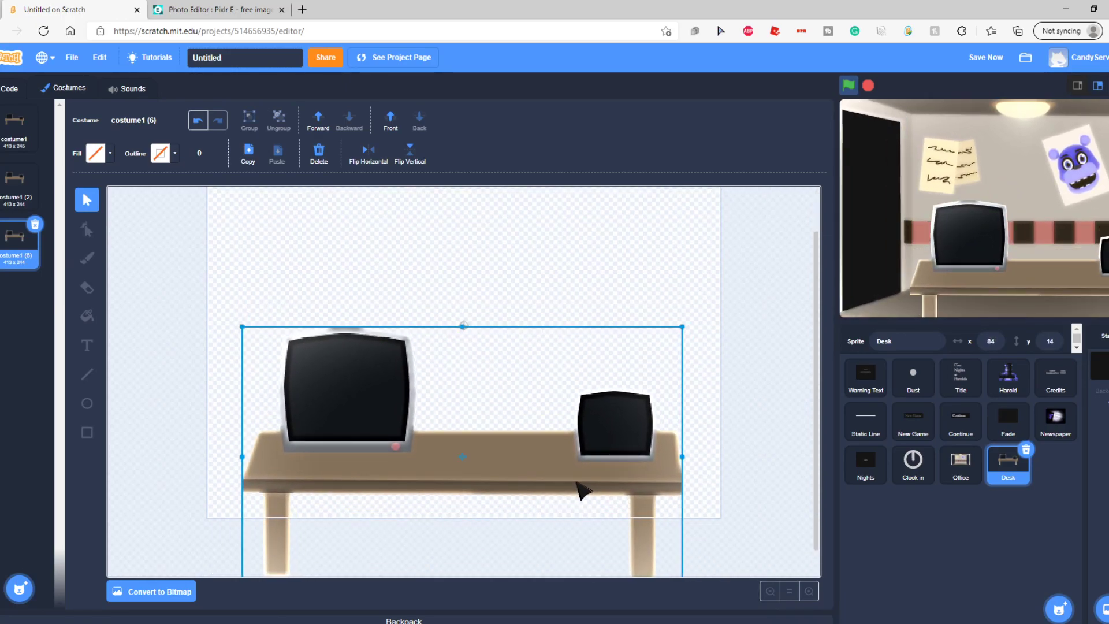
pyautogui.moveTo(523, 447); pyautogui.dragTo(522, 442)
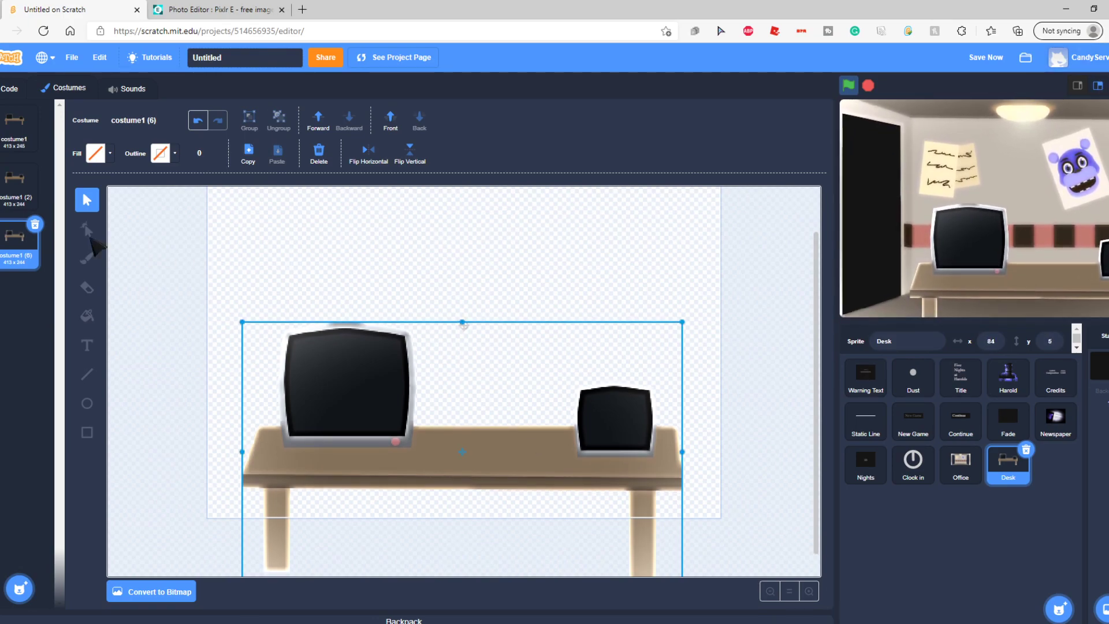
# Align the new desk with costume1 (2) by nudging it up, then open the project page
pyautogui.click(7, 186)
pyautogui.click(14, 240)
pyautogui.click(6, 186)
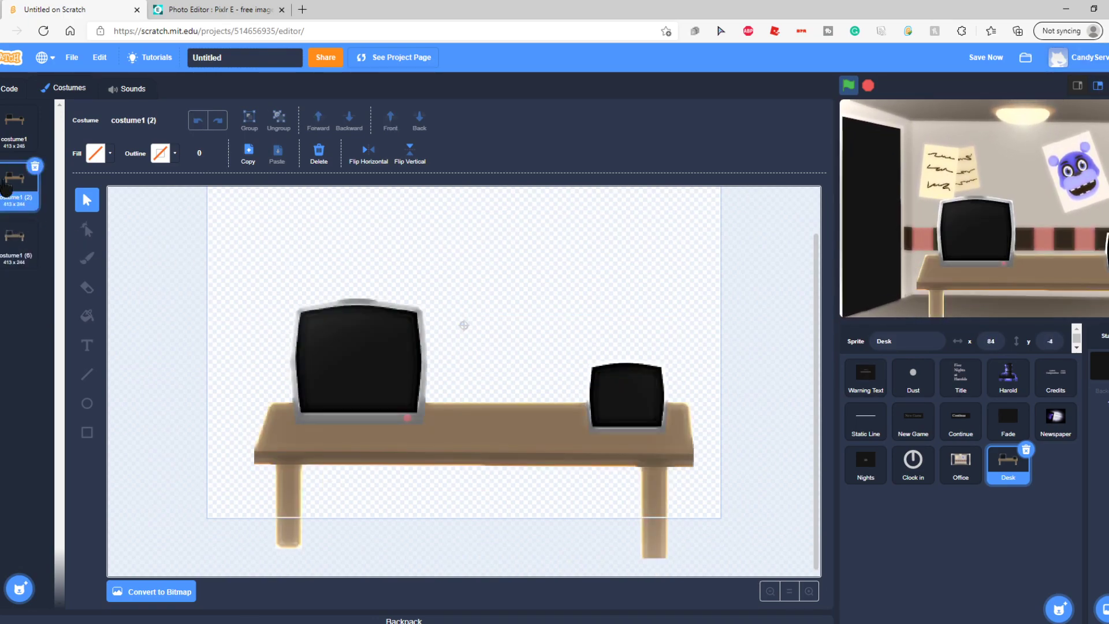
pyautogui.click(14, 238)
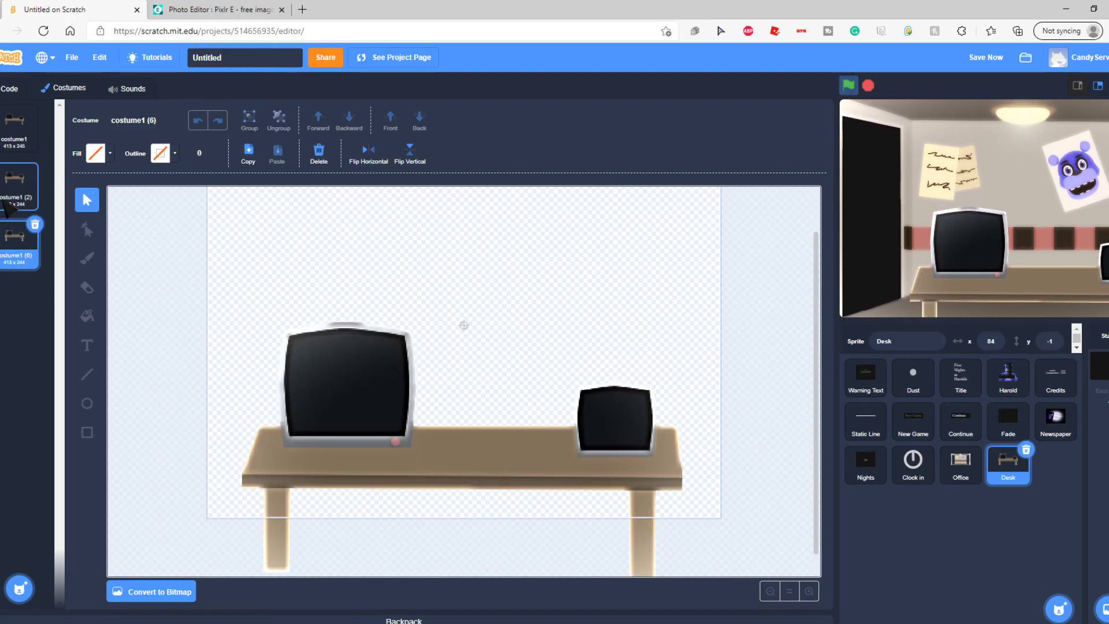
pyautogui.click(7, 186)
pyautogui.click(4, 227)
pyautogui.click(7, 186)
pyautogui.click(4, 231)
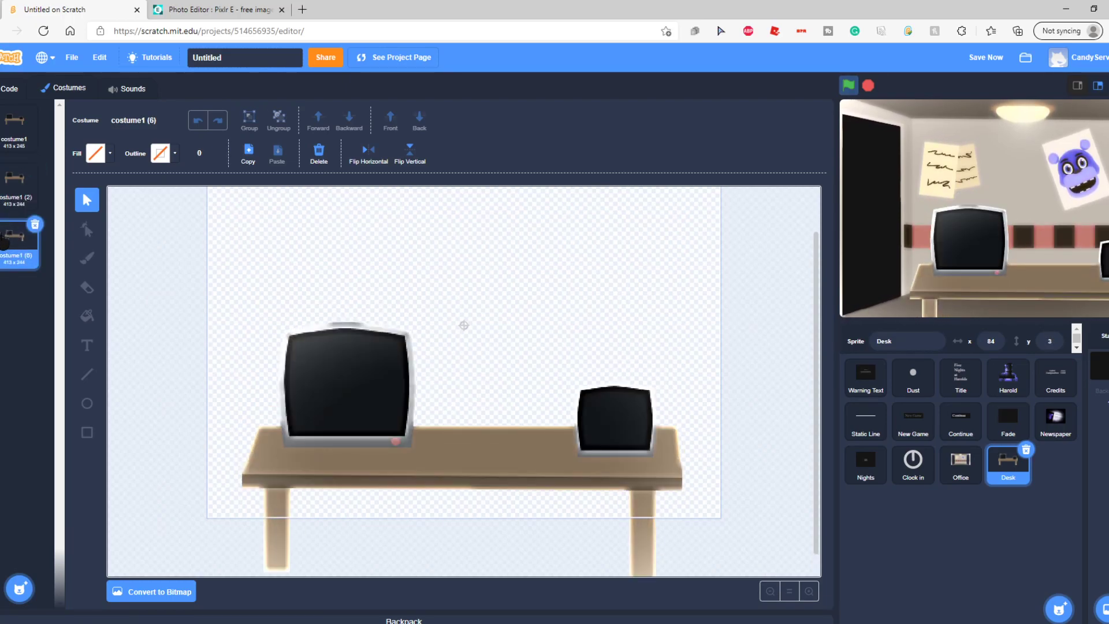
pyautogui.click(7, 186)
pyautogui.click(4, 240)
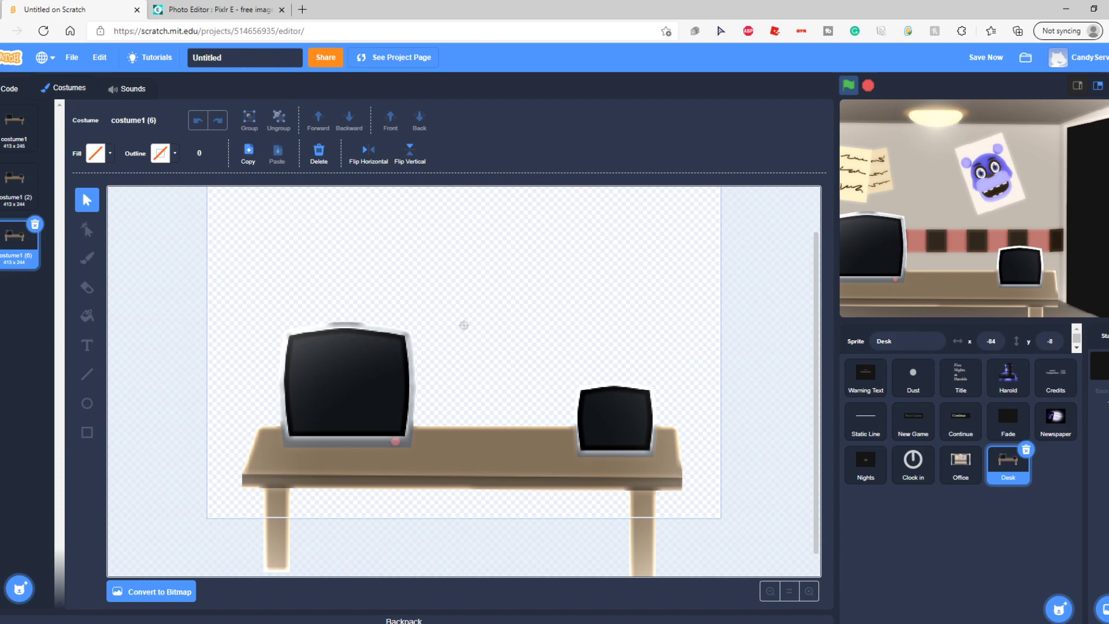
pyautogui.click(455, 457)
pyautogui.moveTo(469, 443); pyautogui.dragTo(469, 427)
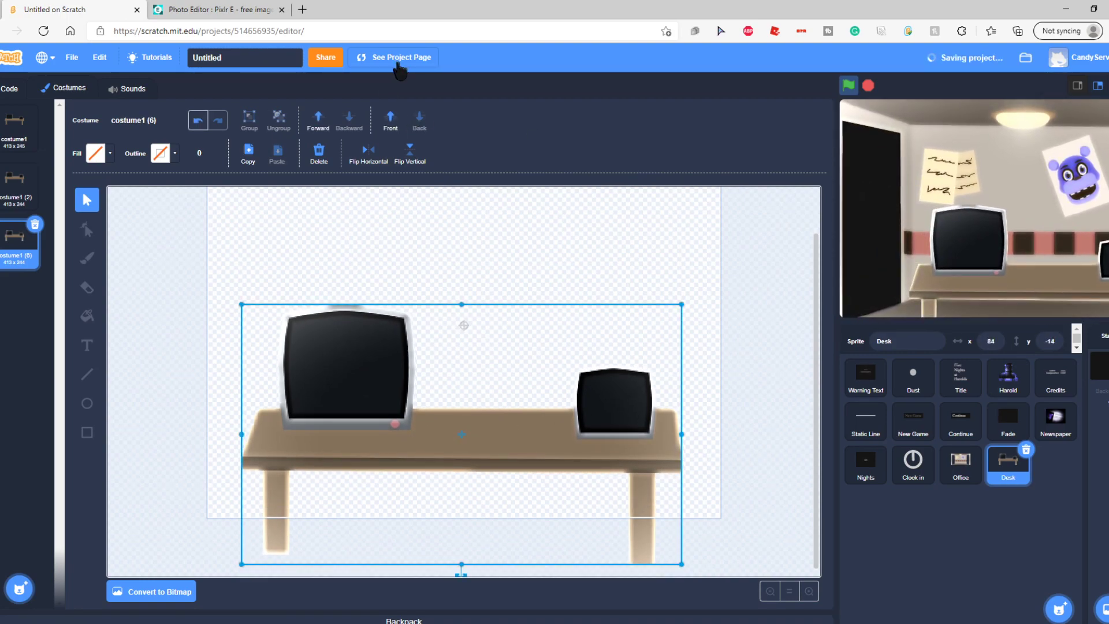
pyautogui.click(399, 60)
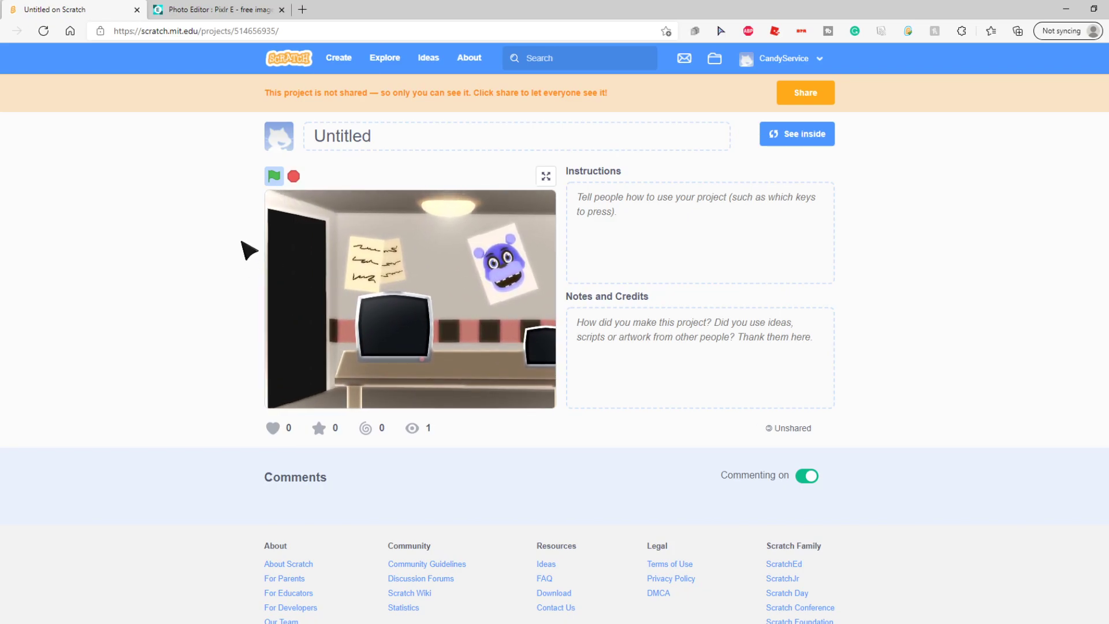
# Play the office scene fullscreen, exit fullscreen, and reopen the project with See inside
pyautogui.click(546, 176)
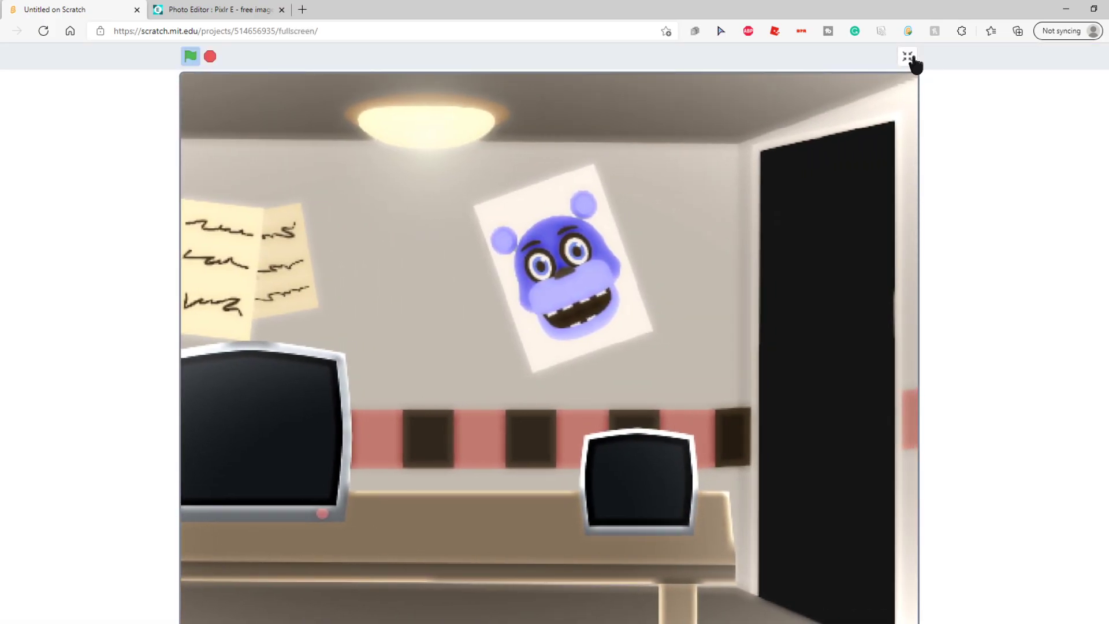
pyautogui.click(908, 58)
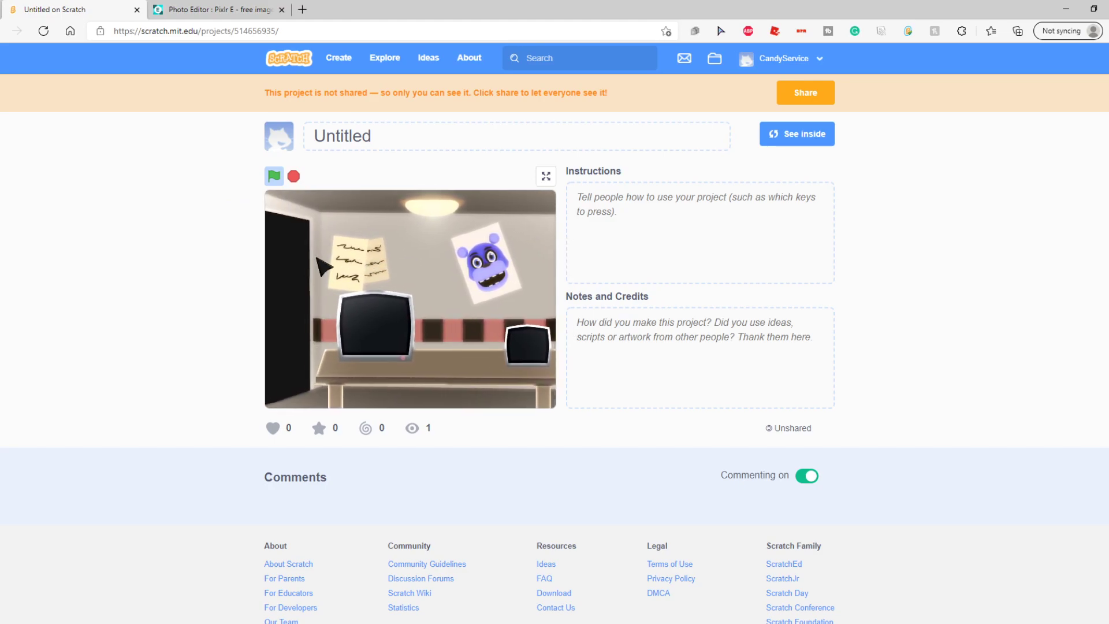
pyautogui.click(821, 140)
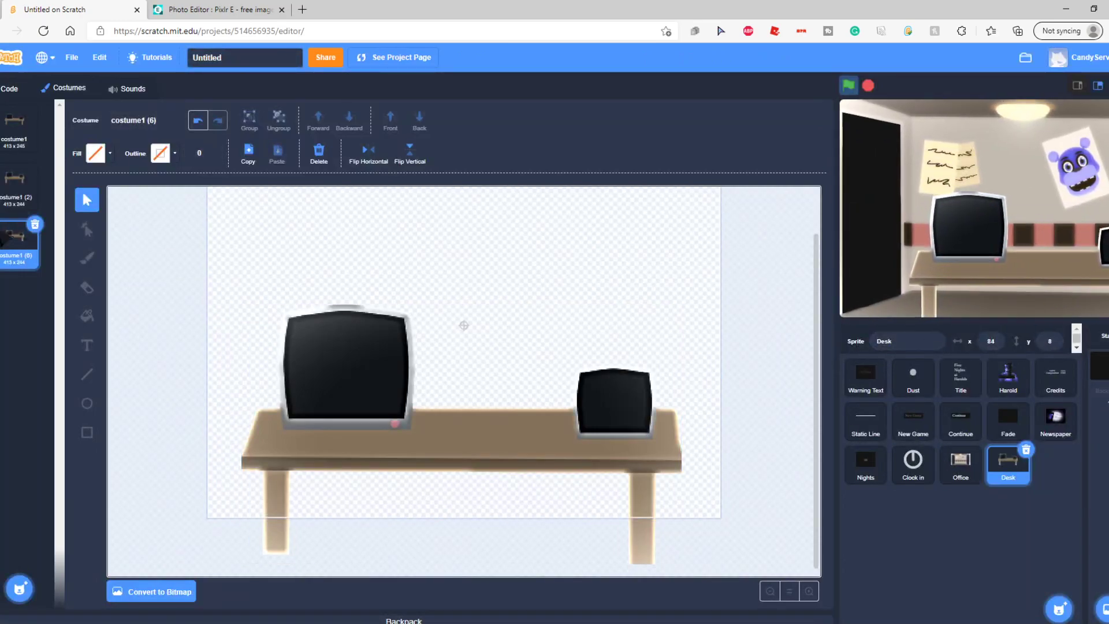
# Compare desk costumes costume1 (2) and costume1 (6), keep costume1 (6), then view the project page
pyautogui.click(17, 185)
pyautogui.click(14, 234)
pyautogui.click(14, 182)
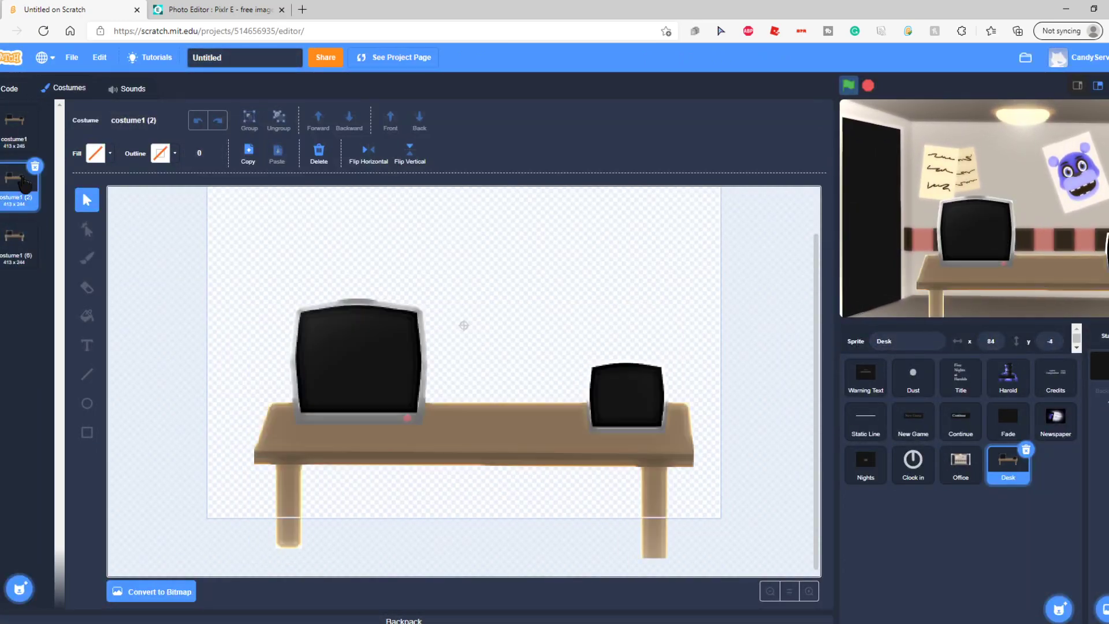
pyautogui.click(14, 234)
pyautogui.click(15, 182)
pyautogui.click(14, 234)
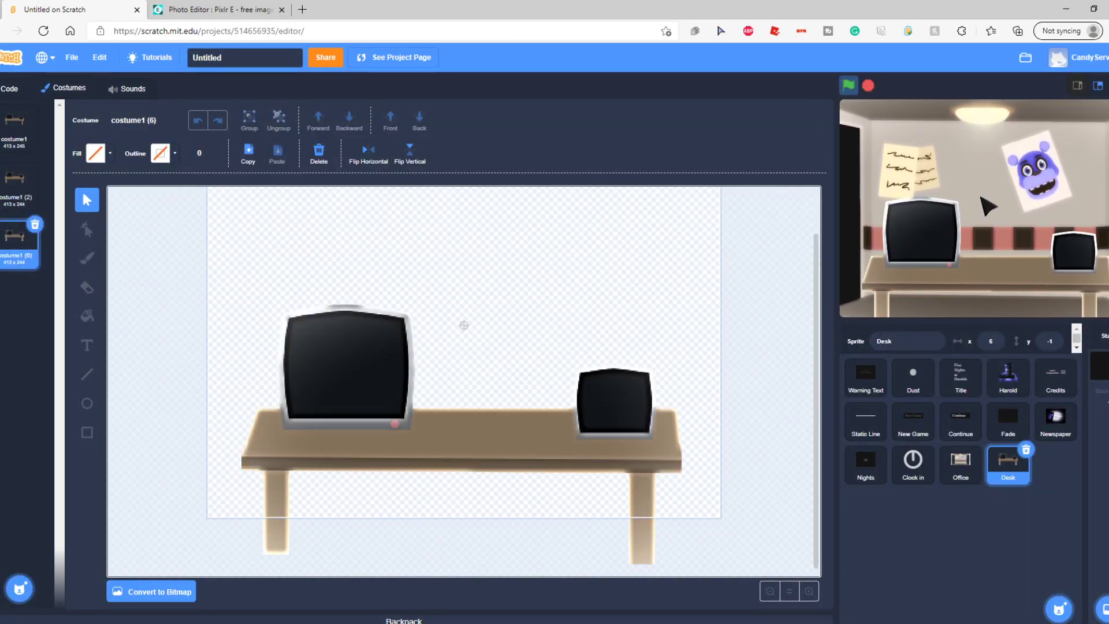
pyautogui.click(413, 58)
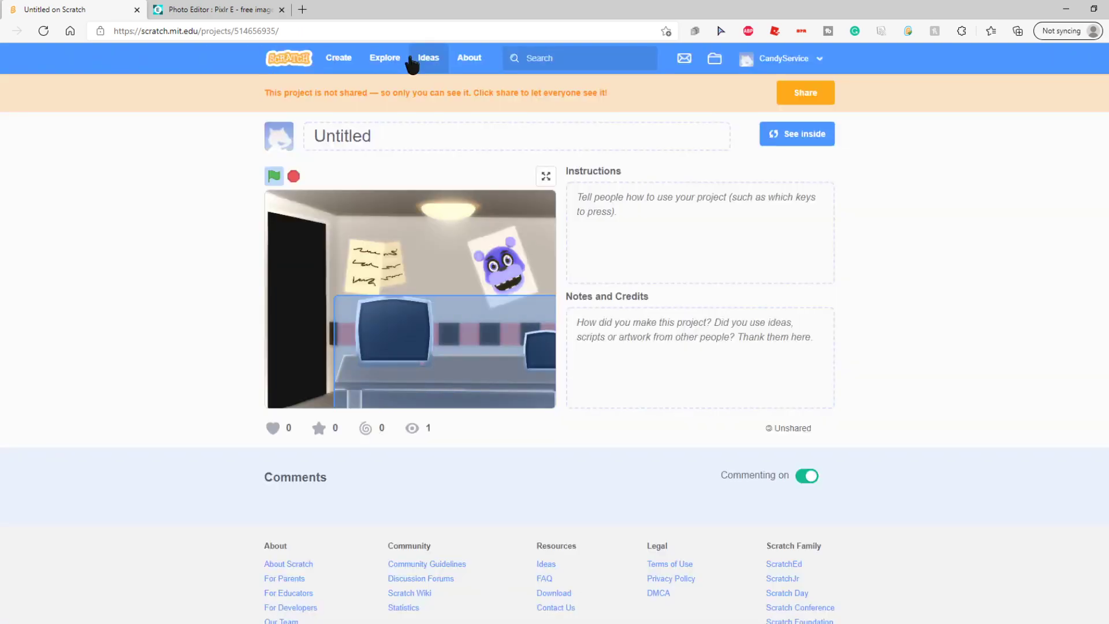